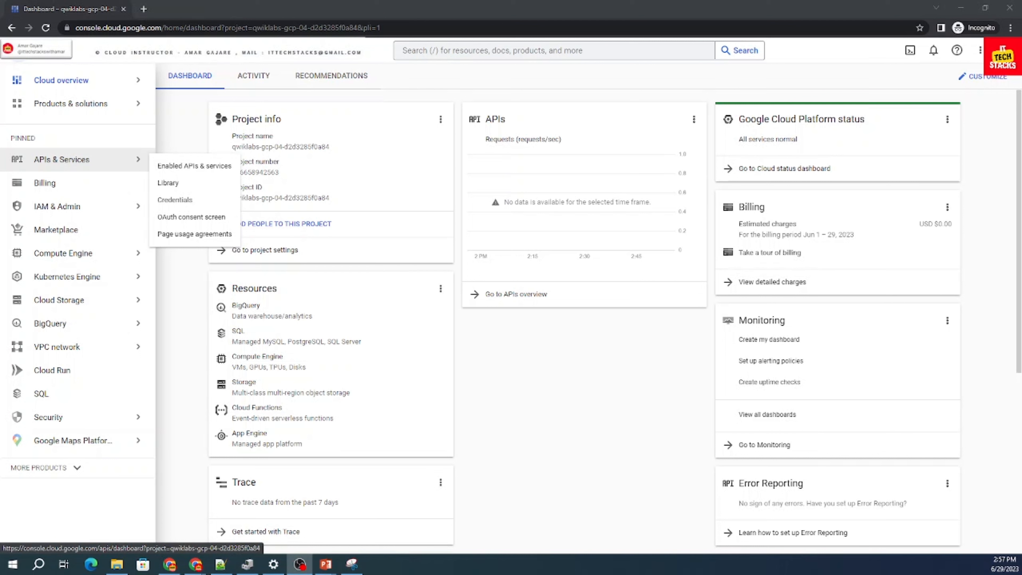
Open the list of VPC networks for the current project.
{"action": "left_click", "coordinate": [609, 451]}
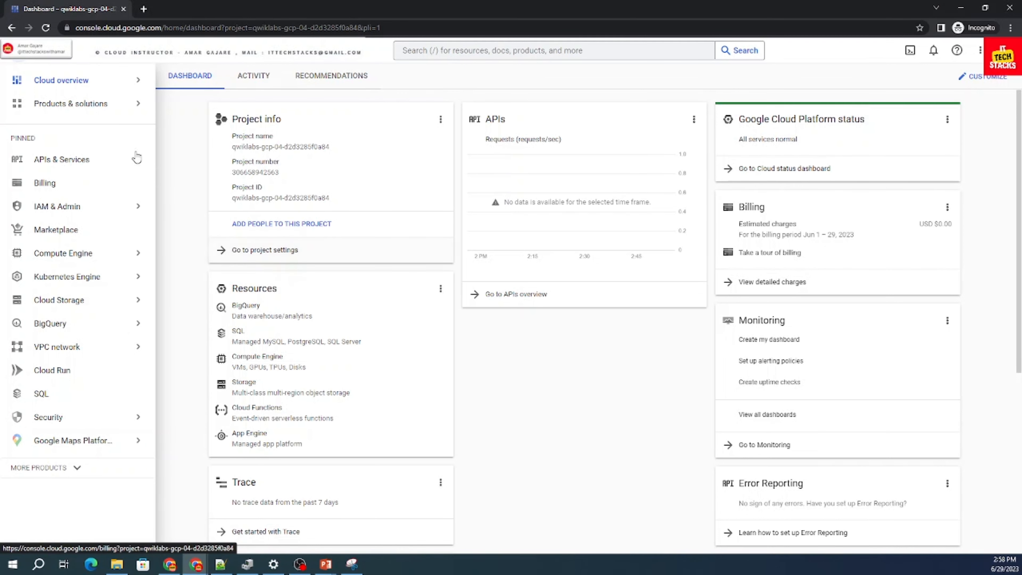
{"action": "mouse_move", "coordinate": [137, 160]}
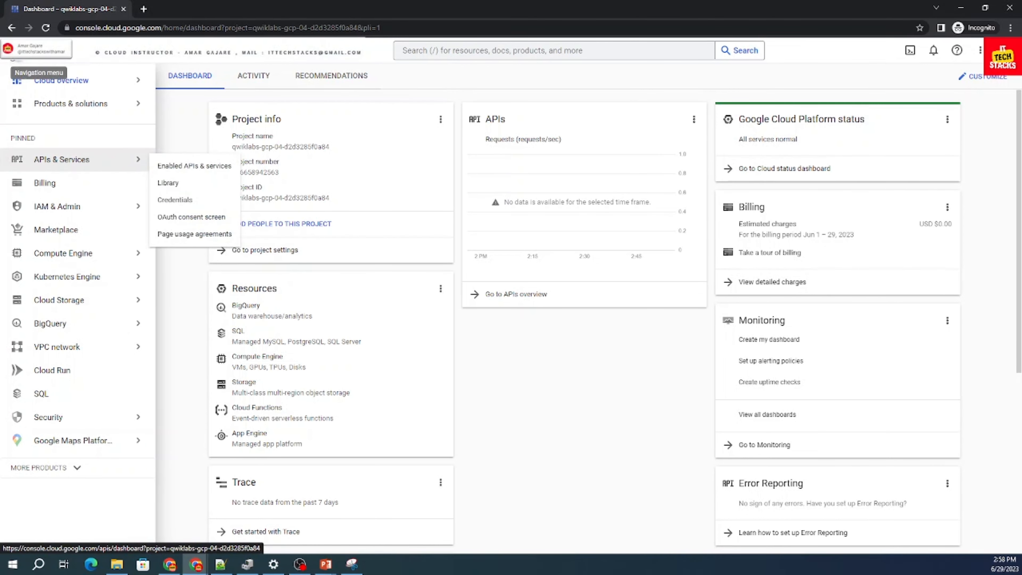
{"action": "left_click", "coordinate": [15, 62]}
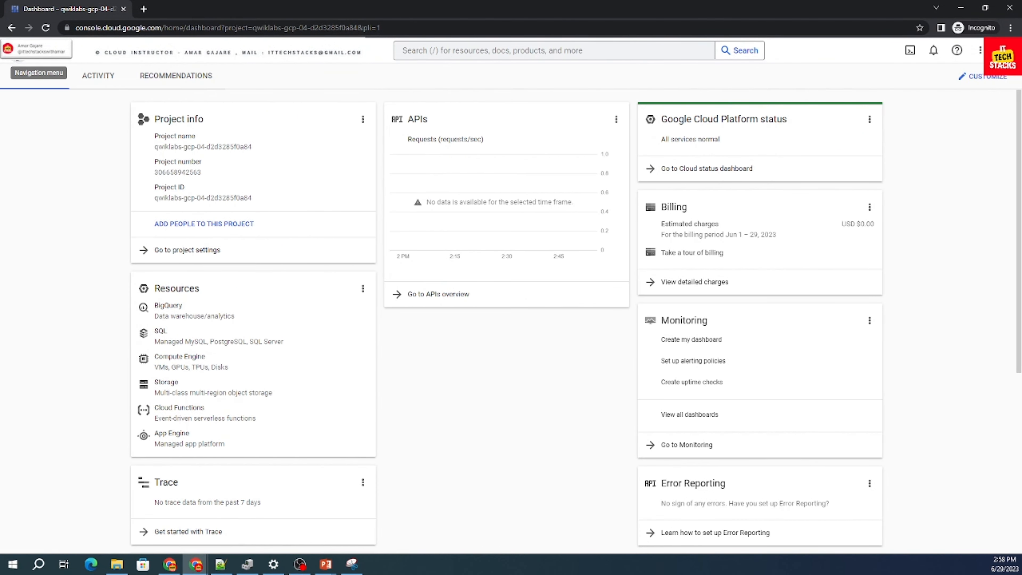
{"action": "left_click", "coordinate": [16, 61]}
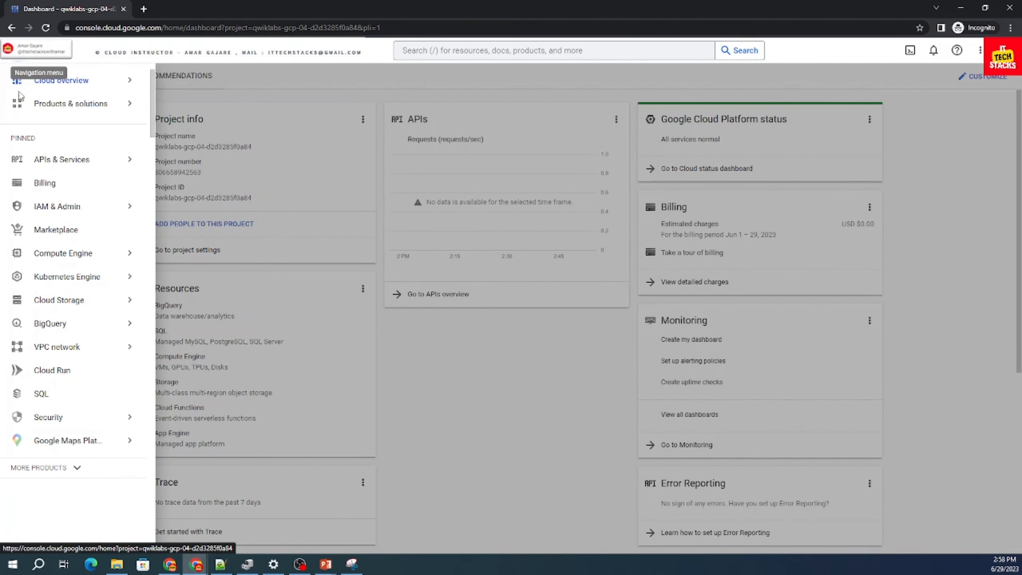
{"action": "mouse_move", "coordinate": [77, 349]}
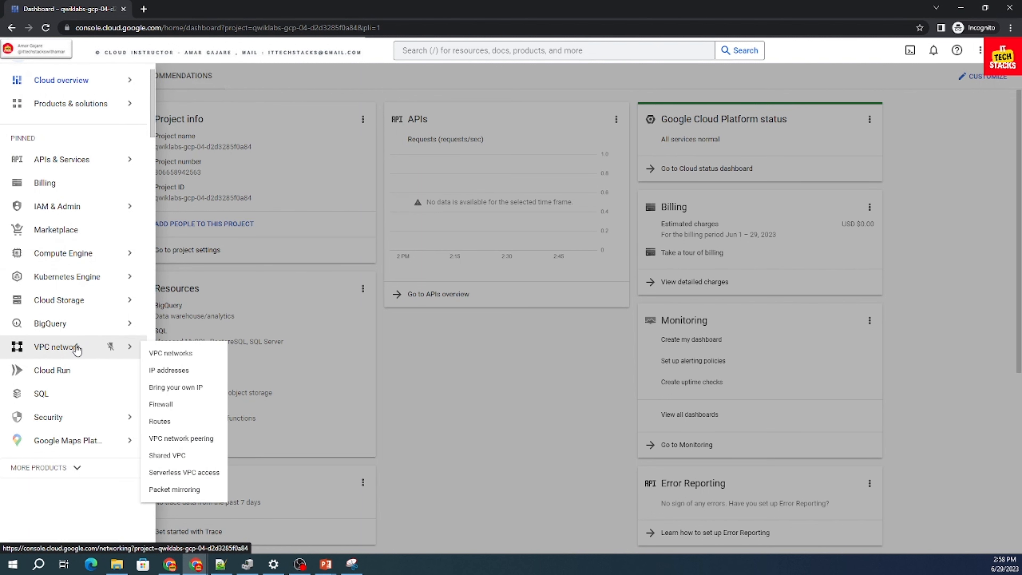
{"action": "left_click", "coordinate": [170, 354]}
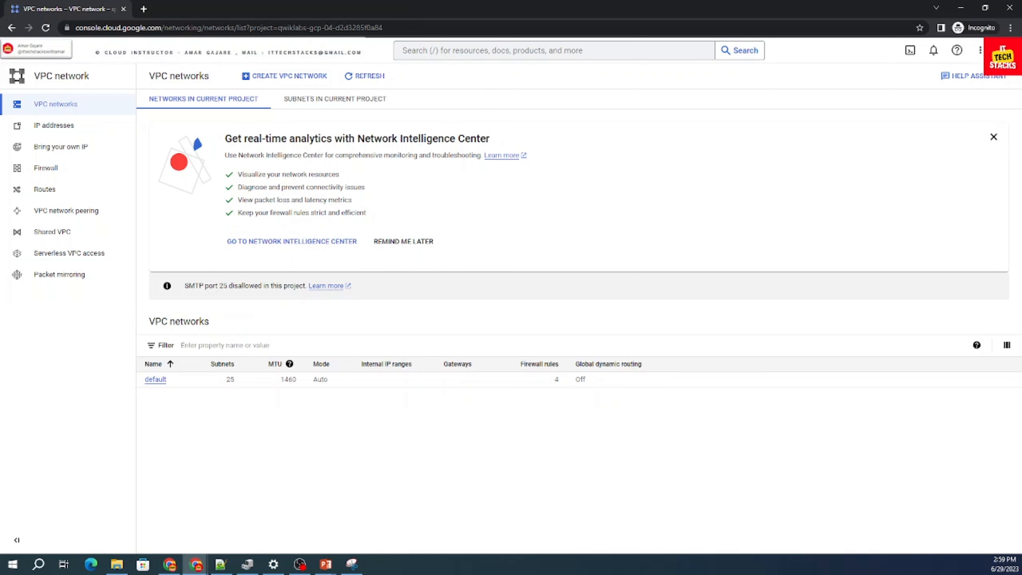
Open the default VPC network's details and review its subnets, regions and internal IP ranges.
{"action": "left_click", "coordinate": [156, 379]}
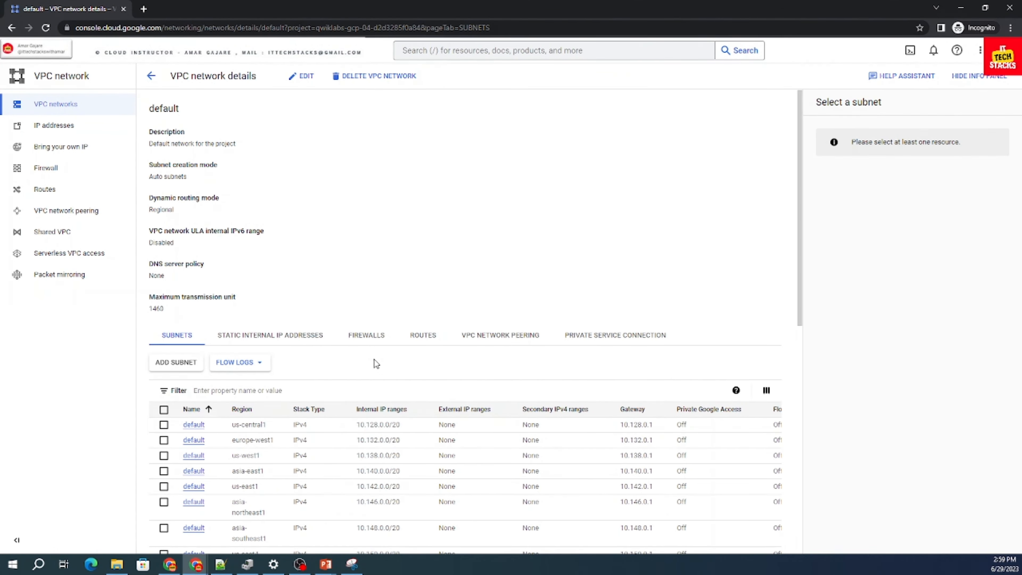
{"action": "scroll", "coordinate": [374, 358], "scroll_direction": "down", "scroll_amount": 3}
{"action": "scroll", "coordinate": [375, 363], "scroll_direction": "down", "scroll_amount": 1}
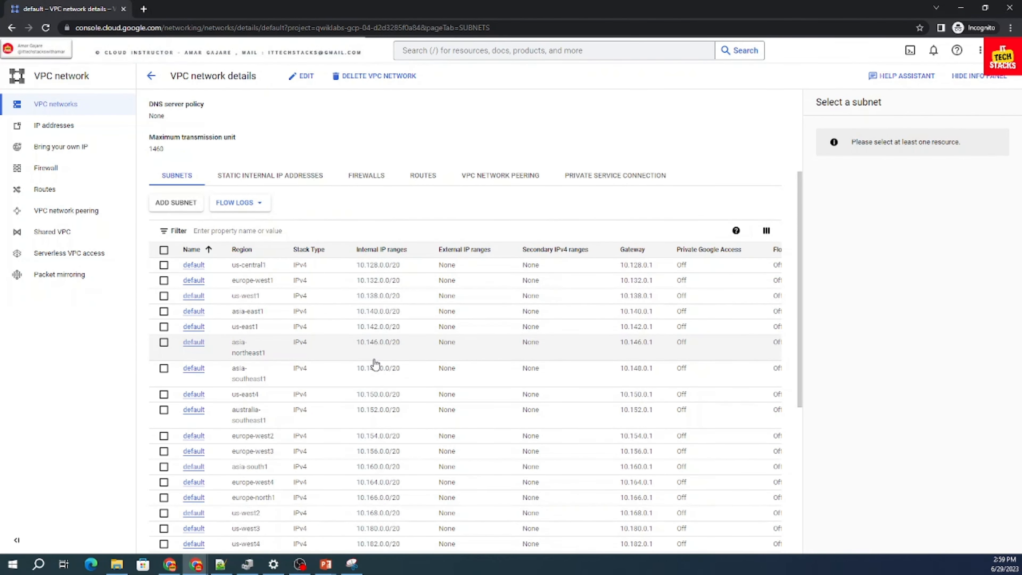
{"action": "scroll", "coordinate": [375, 364], "scroll_direction": "down", "scroll_amount": 2}
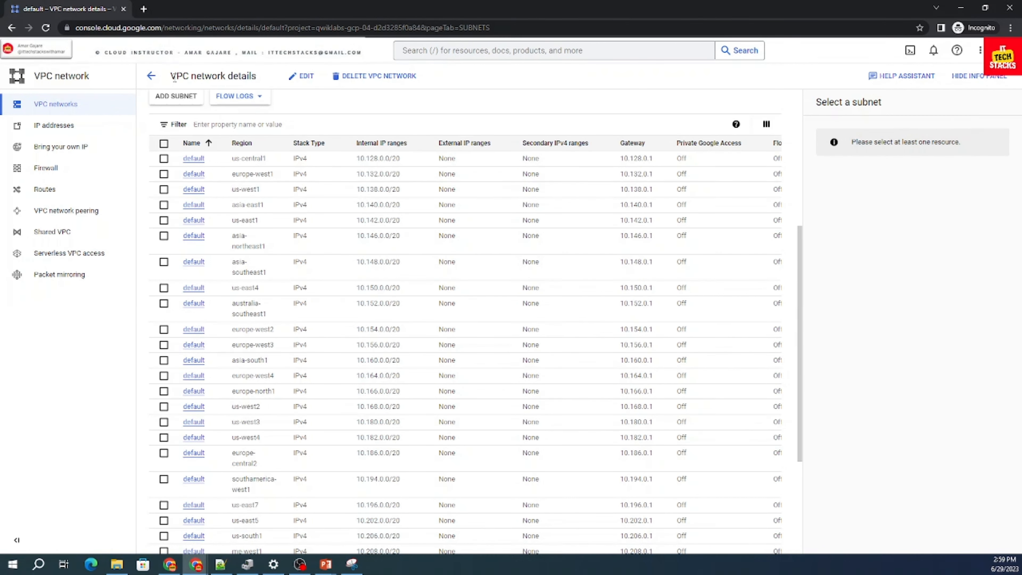
Return to the VPC networks list and check the default network's subnet and firewall rule counts.
{"action": "left_click", "coordinate": [152, 77]}
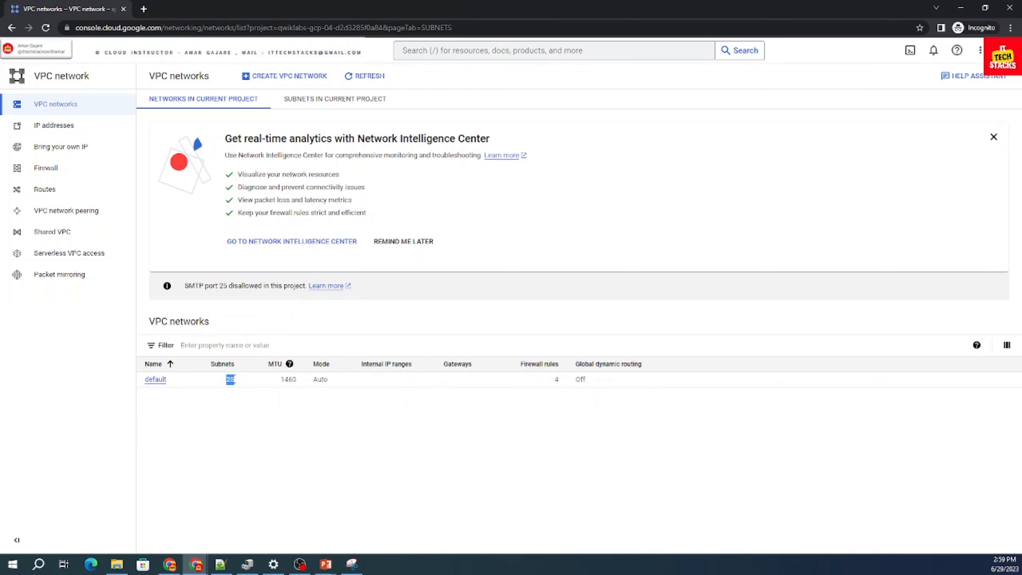
{"action": "left_click", "coordinate": [224, 406]}
{"action": "double_click", "coordinate": [223, 380]}
{"action": "left_click", "coordinate": [547, 383]}
Reopen the default network's details and examine the full table of regional subnets through its last row.
{"action": "left_click", "coordinate": [159, 381]}
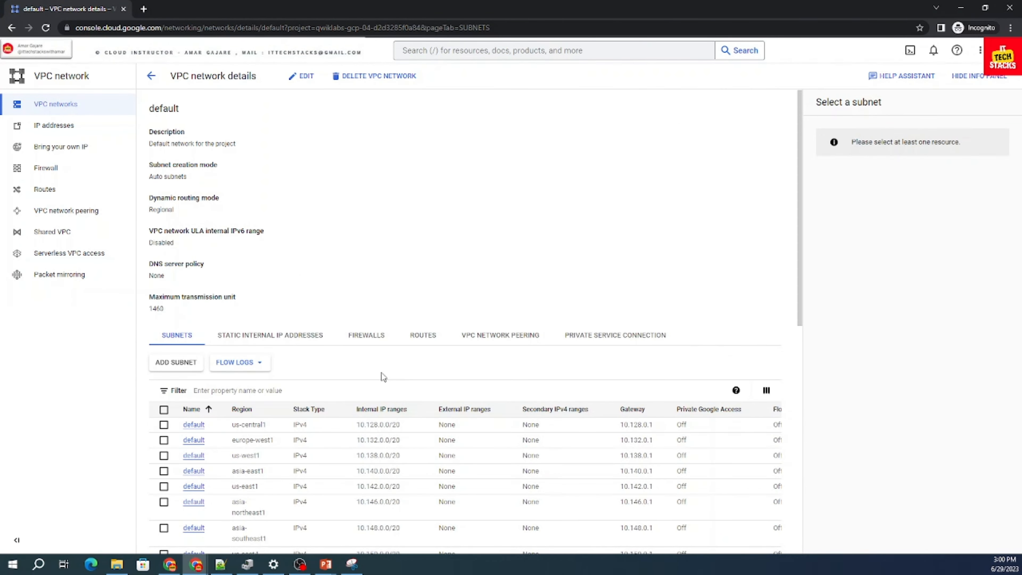
{"action": "scroll", "coordinate": [381, 373], "scroll_direction": "down", "scroll_amount": 8}
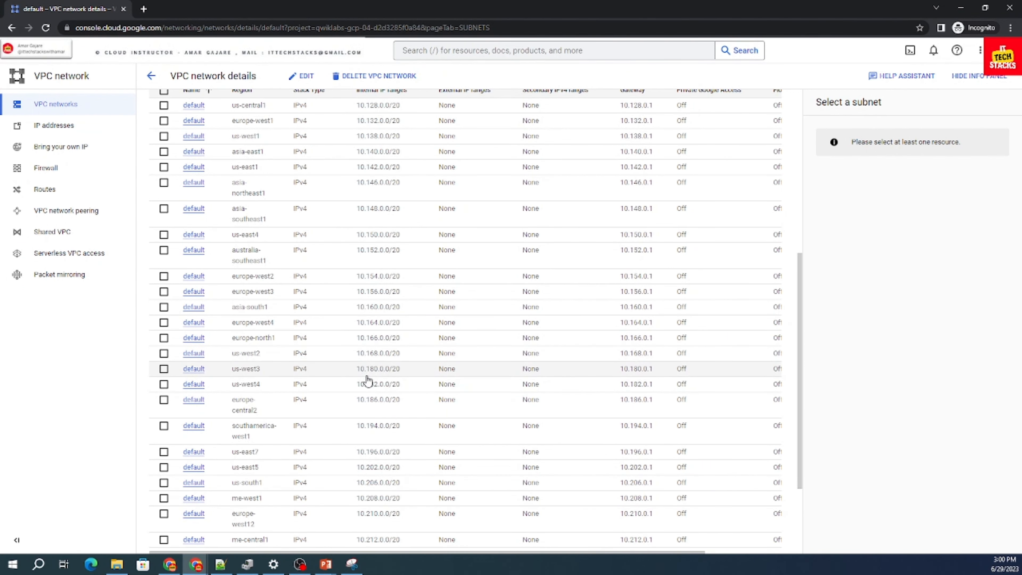
{"action": "scroll", "coordinate": [367, 381], "scroll_direction": "up", "scroll_amount": 3}
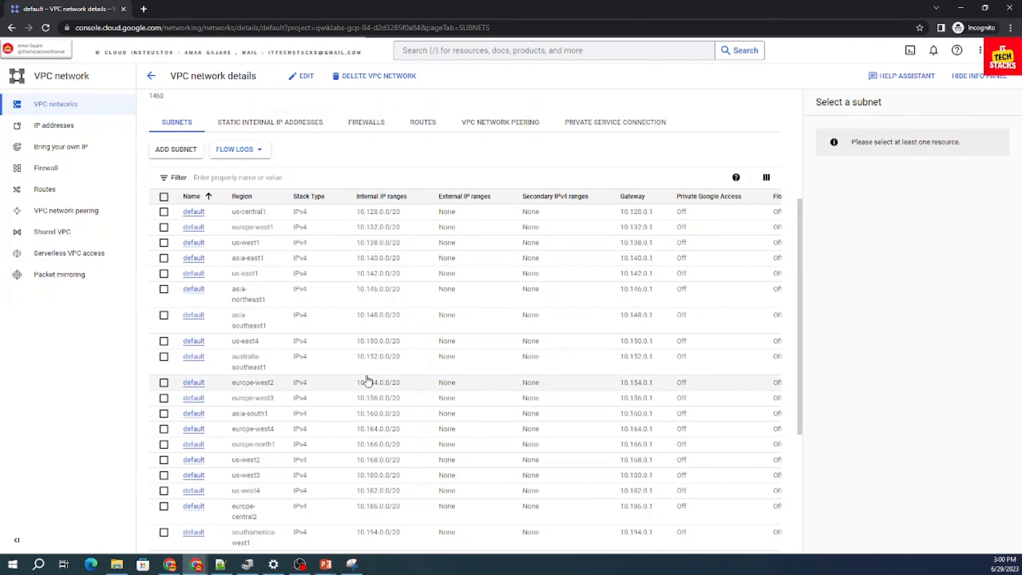
{"action": "scroll", "coordinate": [366, 379], "scroll_direction": "up", "scroll_amount": 2}
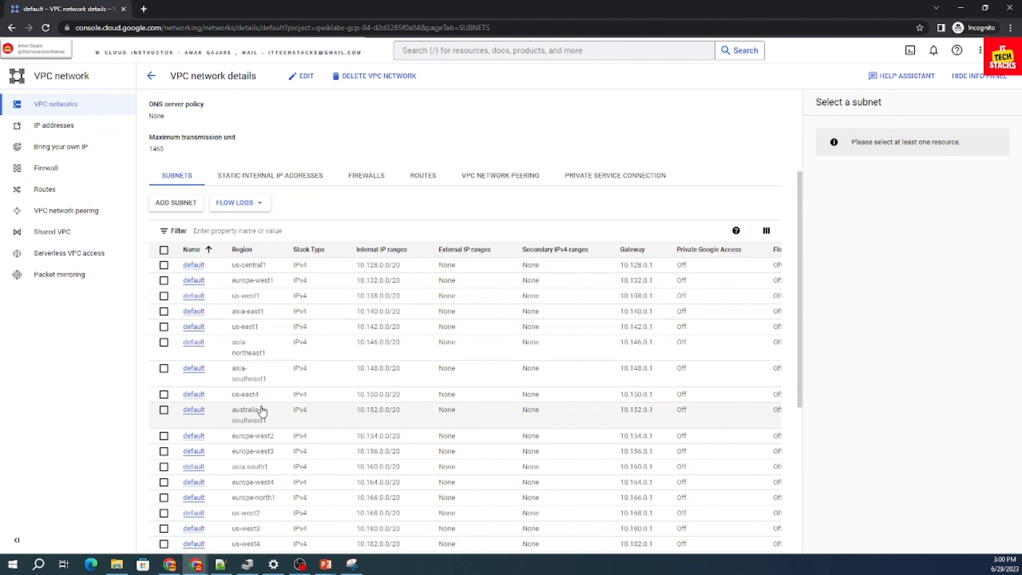
{"action": "scroll", "coordinate": [261, 411], "scroll_direction": "down", "scroll_amount": 2}
{"action": "scroll", "coordinate": [263, 410], "scroll_direction": "down", "scroll_amount": 3}
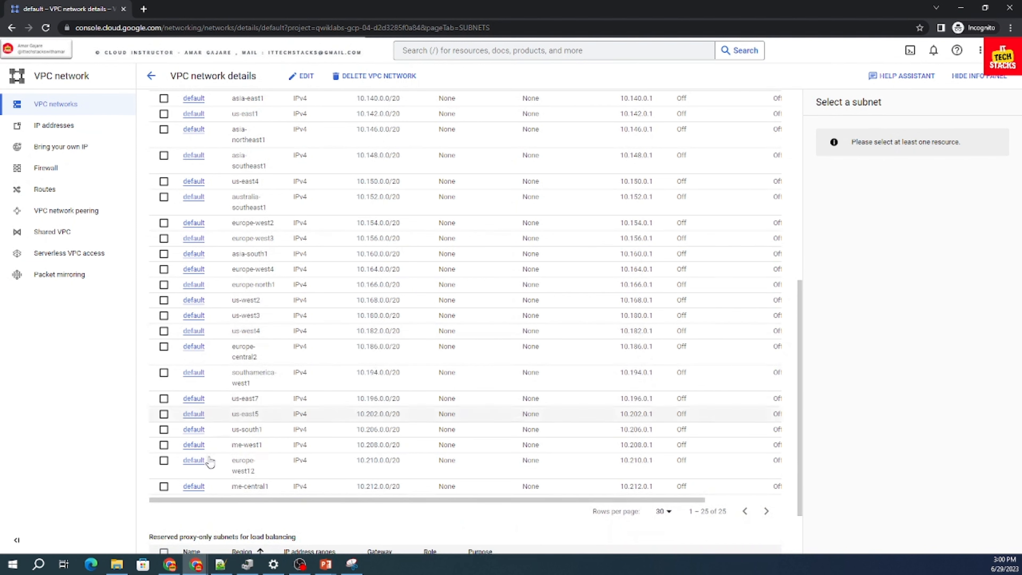
{"action": "scroll", "coordinate": [226, 383], "scroll_direction": "up", "scroll_amount": 5}
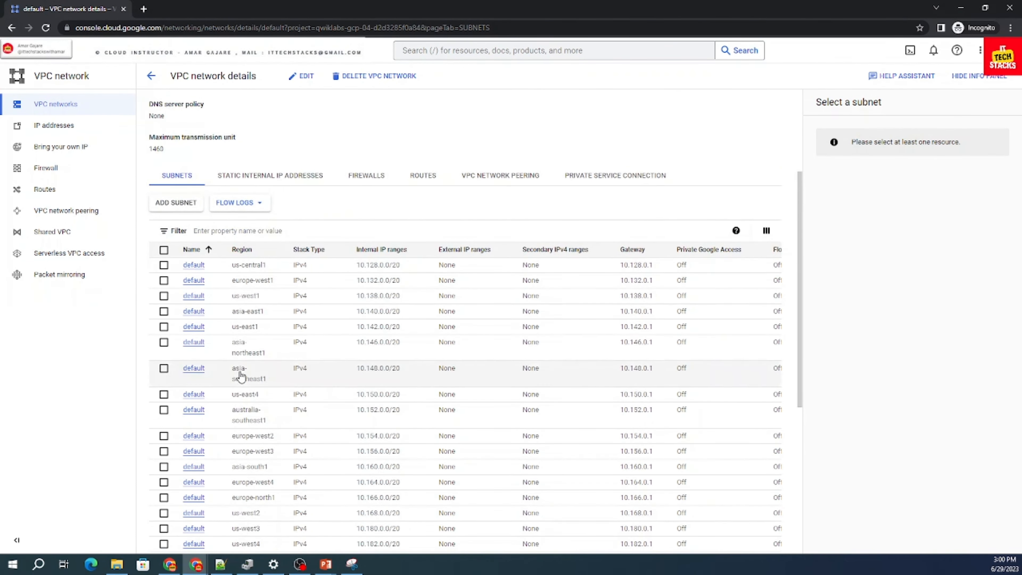
{"action": "scroll", "coordinate": [240, 378], "scroll_direction": "down", "scroll_amount": 5}
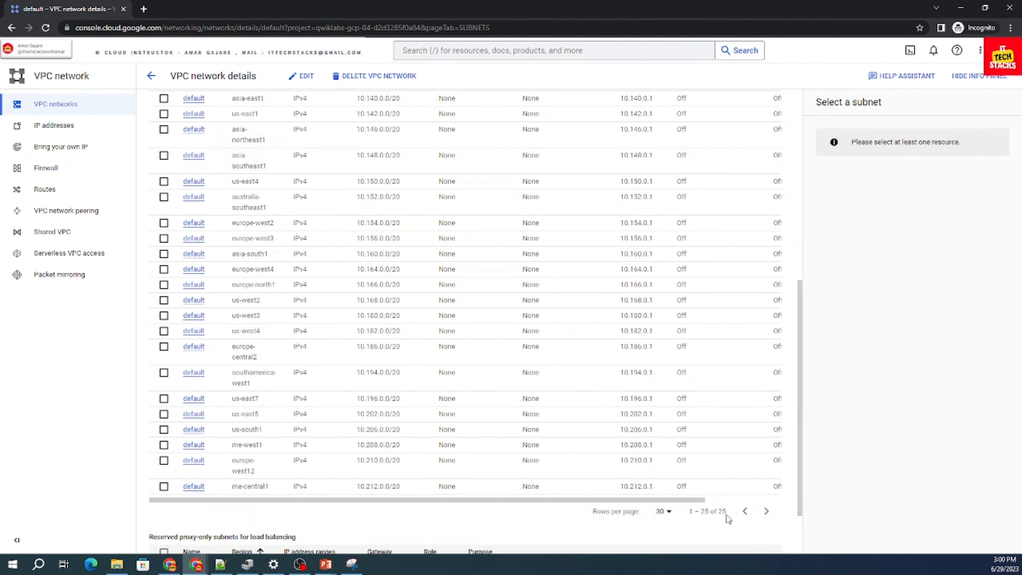
{"action": "scroll", "coordinate": [370, 408], "scroll_direction": "up", "scroll_amount": 5}
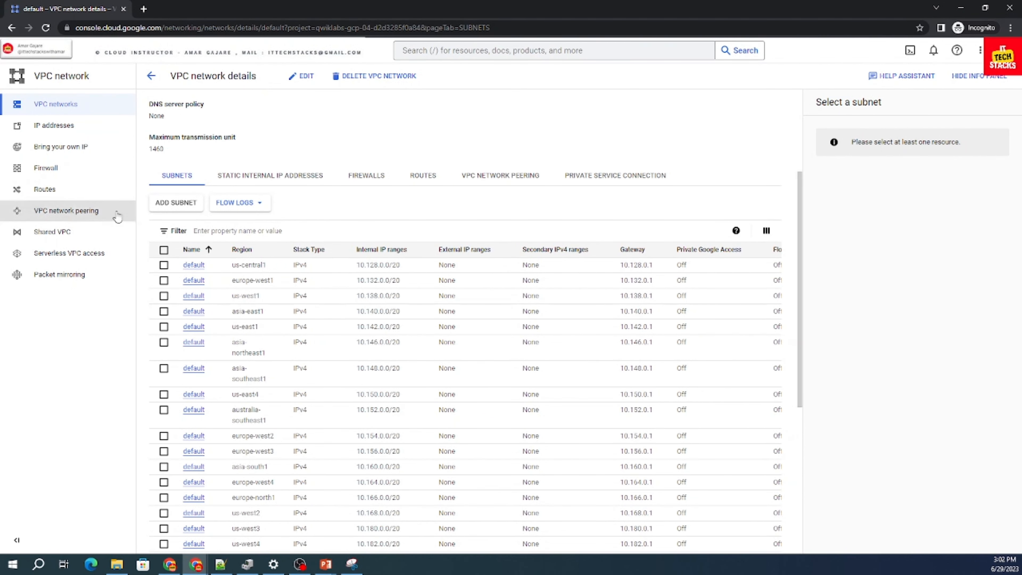
Open route management for the VPC routes and inspect the description of the default route to the internet.
{"action": "left_click", "coordinate": [54, 195]}
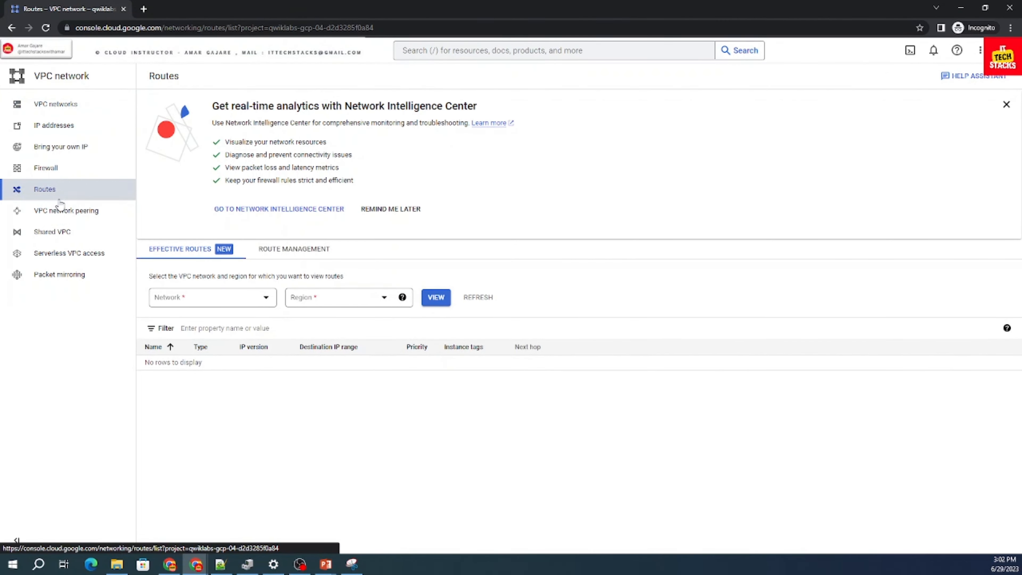
{"action": "left_click", "coordinate": [294, 252]}
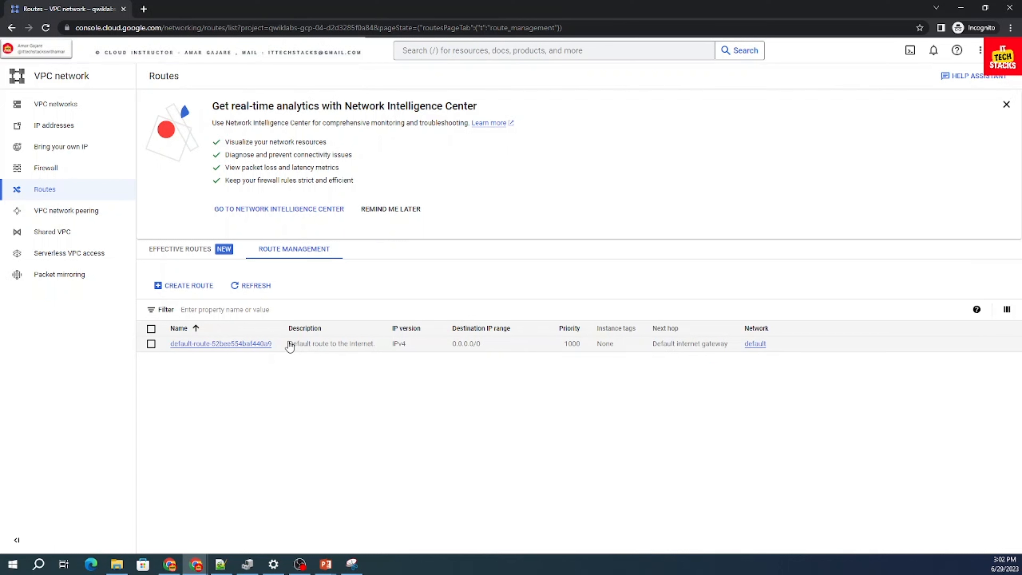
{"action": "left_click_drag", "start_coordinate": [289, 347], "coordinate": [382, 354]}
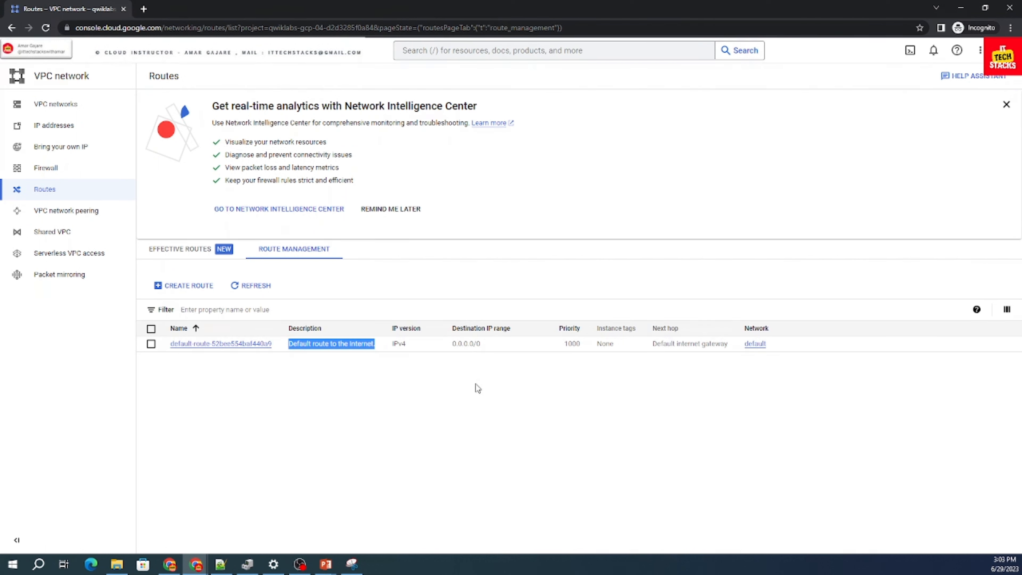
{"action": "left_click", "coordinate": [273, 391]}
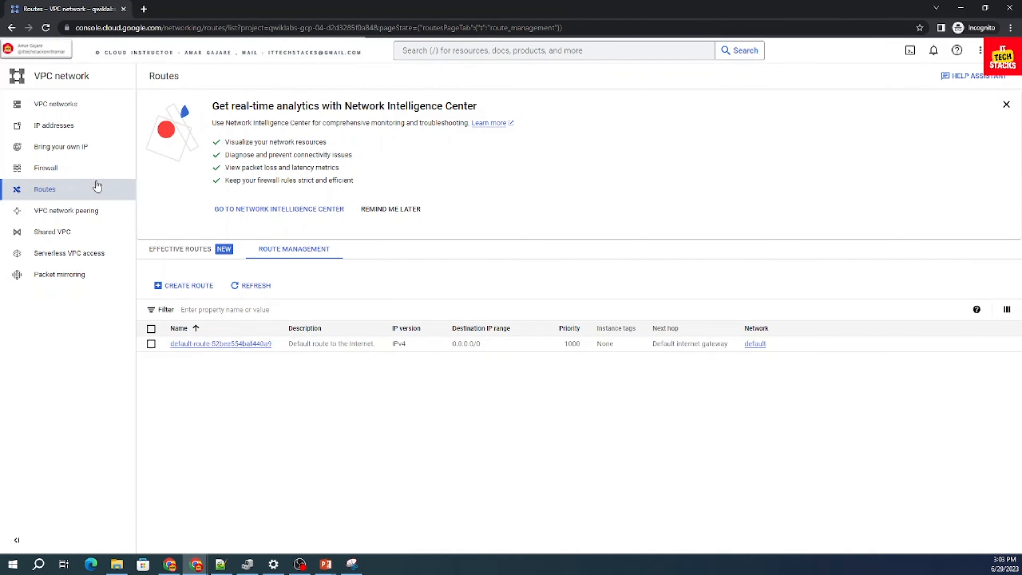
Open the Firewall page and review the default VPC firewall rules with their protocols, ports and priorities.
{"action": "left_click", "coordinate": [45, 170]}
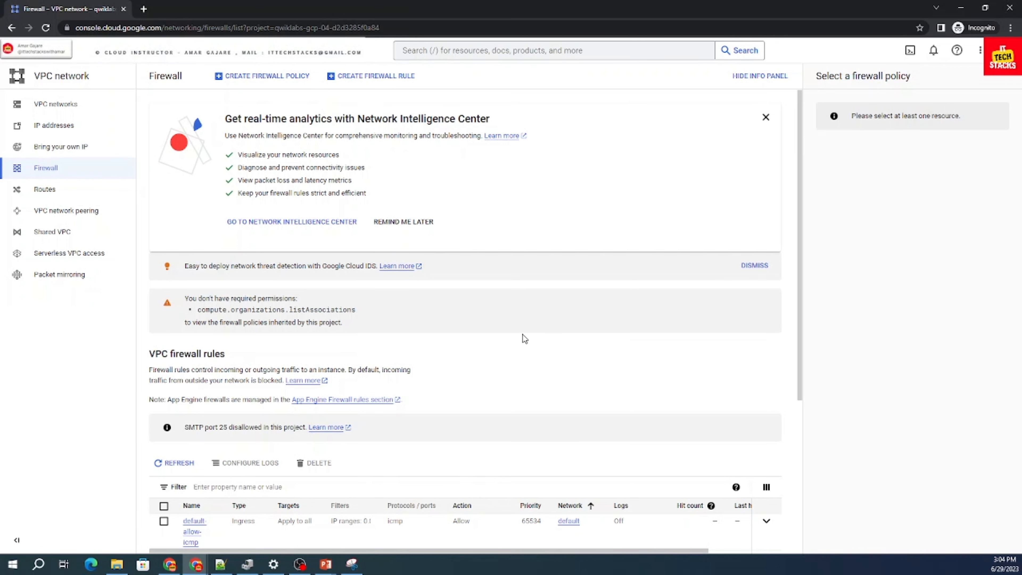
{"action": "scroll", "coordinate": [524, 338], "scroll_direction": "down", "scroll_amount": 4}
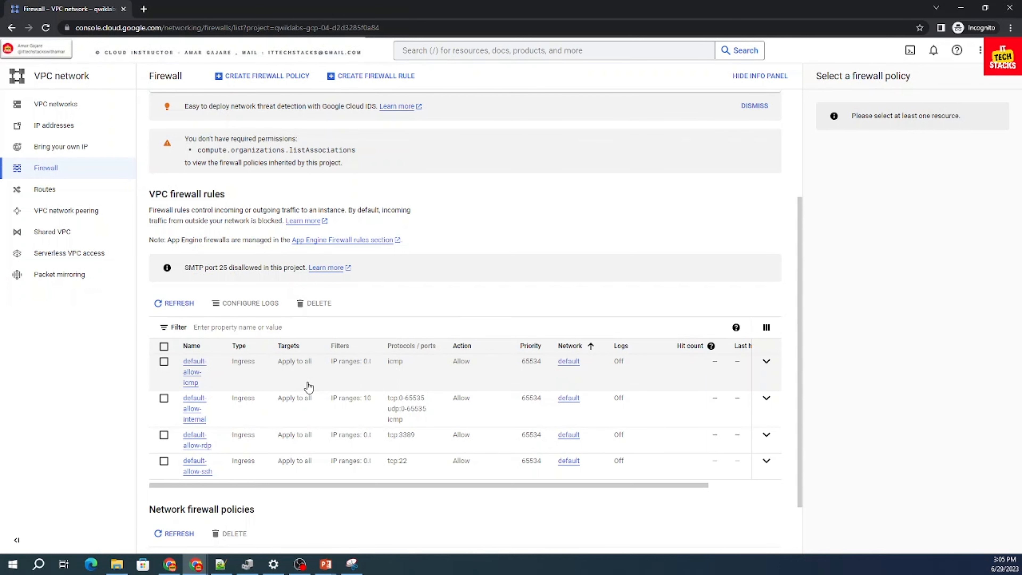
{"action": "scroll", "coordinate": [312, 385], "scroll_direction": "down", "scroll_amount": 1}
{"action": "scroll", "coordinate": [312, 384], "scroll_direction": "down", "scroll_amount": 1}
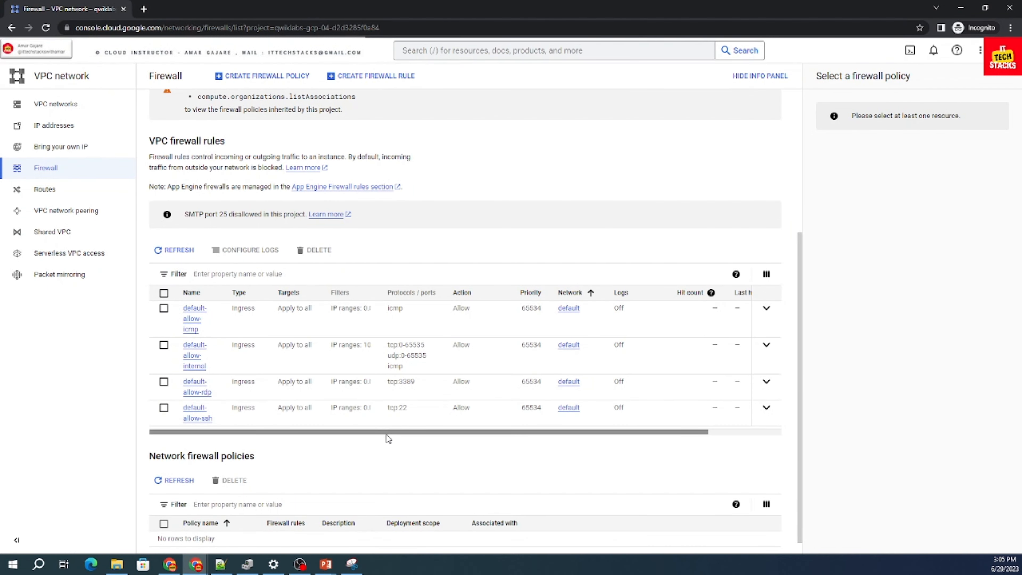
{"action": "scroll", "coordinate": [386, 435], "scroll_direction": "up", "scroll_amount": 3}
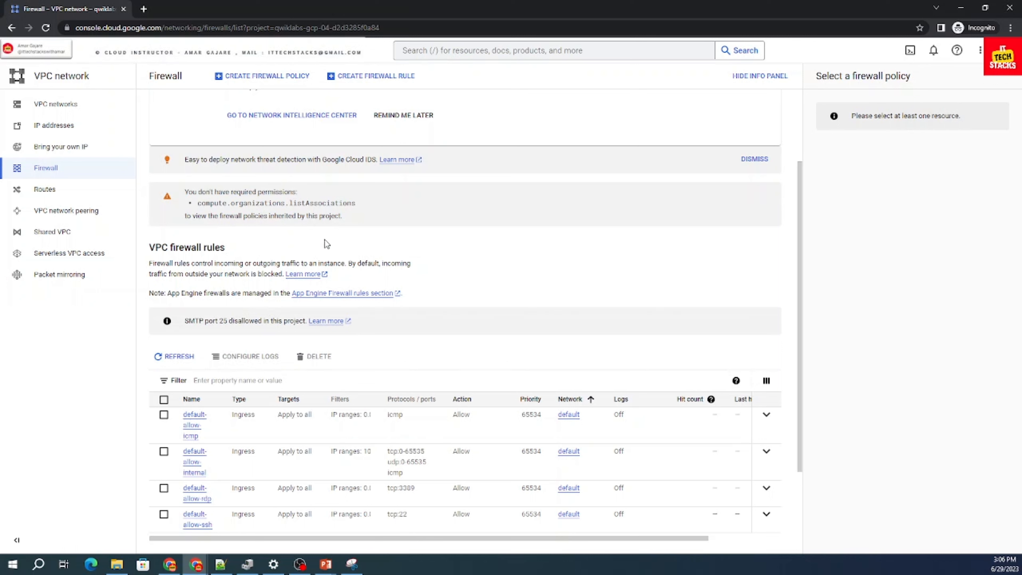
Delete all the default VPC firewall rules: default-allow-icmp, default-allow-internal, default-allow-rdp and default-allow-ssh.
{"action": "left_click", "coordinate": [59, 173]}
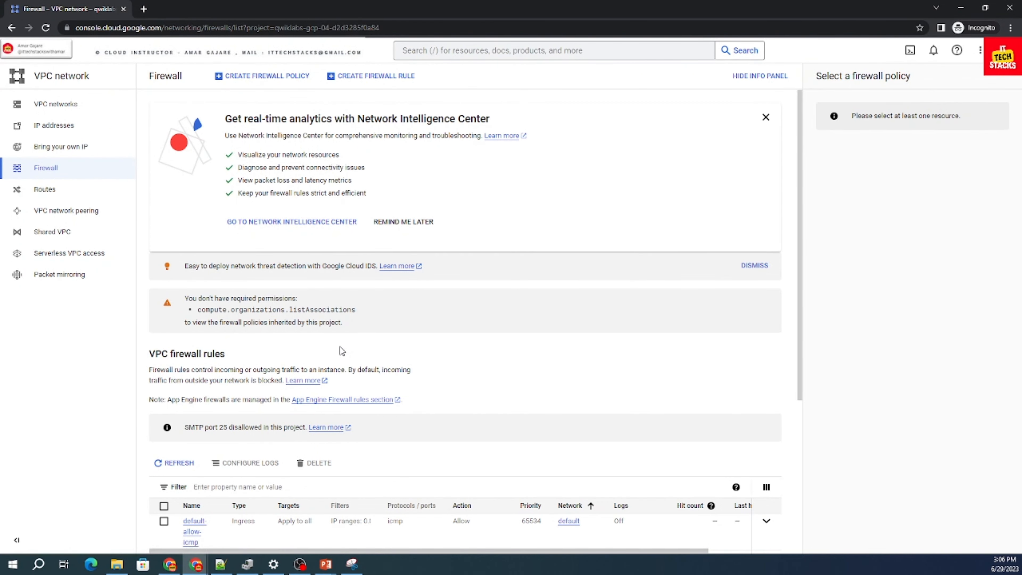
{"action": "scroll", "coordinate": [341, 351], "scroll_direction": "down", "scroll_amount": 3}
{"action": "scroll", "coordinate": [341, 351], "scroll_direction": "down", "scroll_amount": 1}
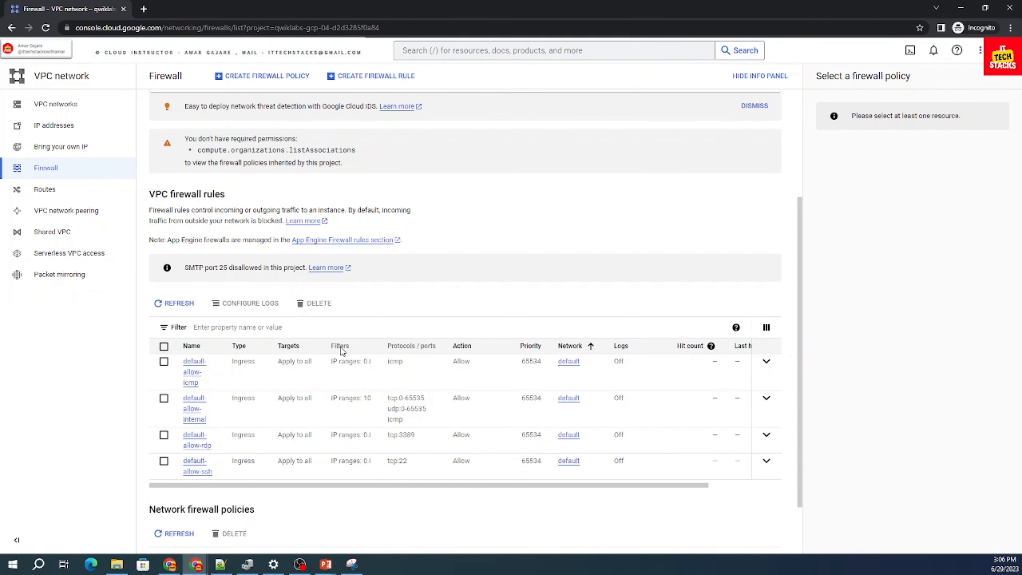
{"action": "left_click", "coordinate": [164, 346]}
{"action": "scroll", "coordinate": [216, 361], "scroll_direction": "down", "scroll_amount": 2}
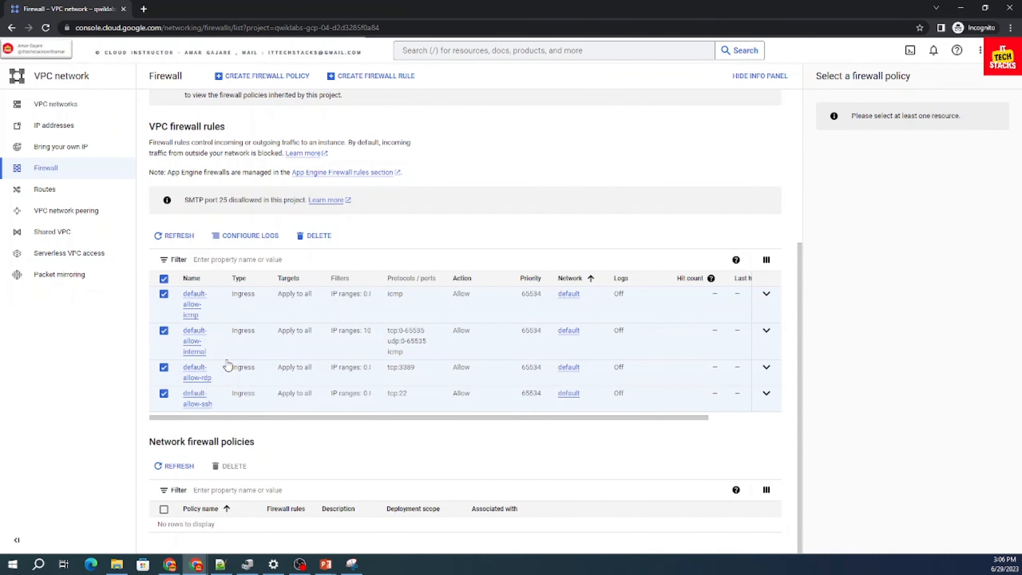
{"action": "left_click", "coordinate": [319, 237]}
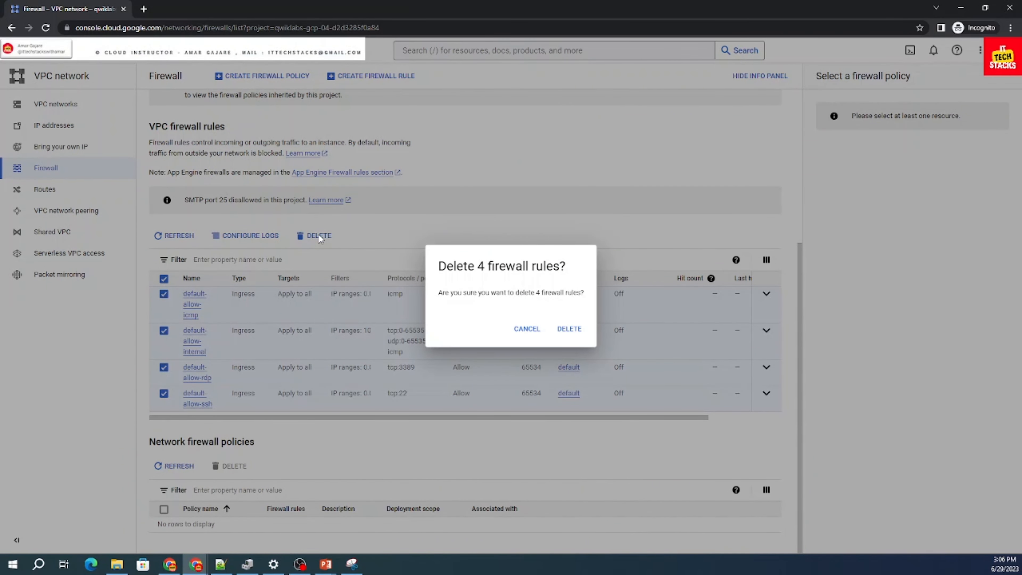
{"action": "left_click", "coordinate": [569, 328]}
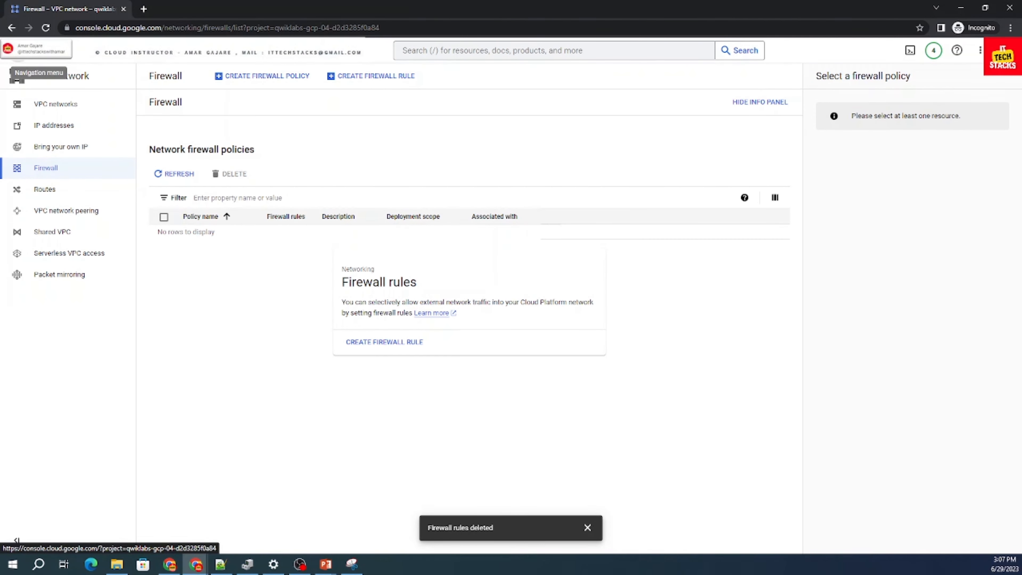
Go back to the VPC networks list and open the details of the default network.
{"action": "left_click", "coordinate": [16, 76]}
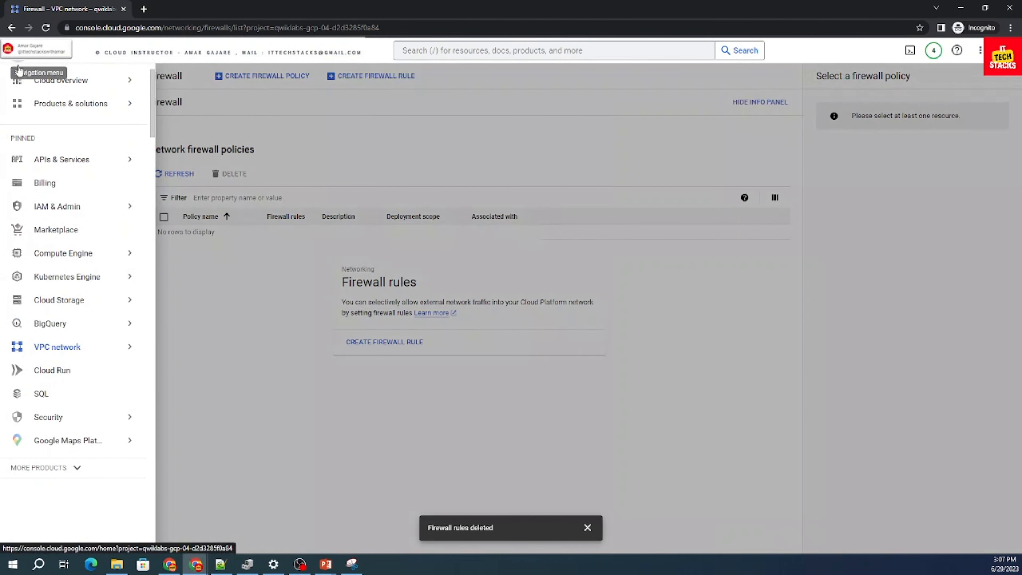
{"action": "mouse_move", "coordinate": [84, 348]}
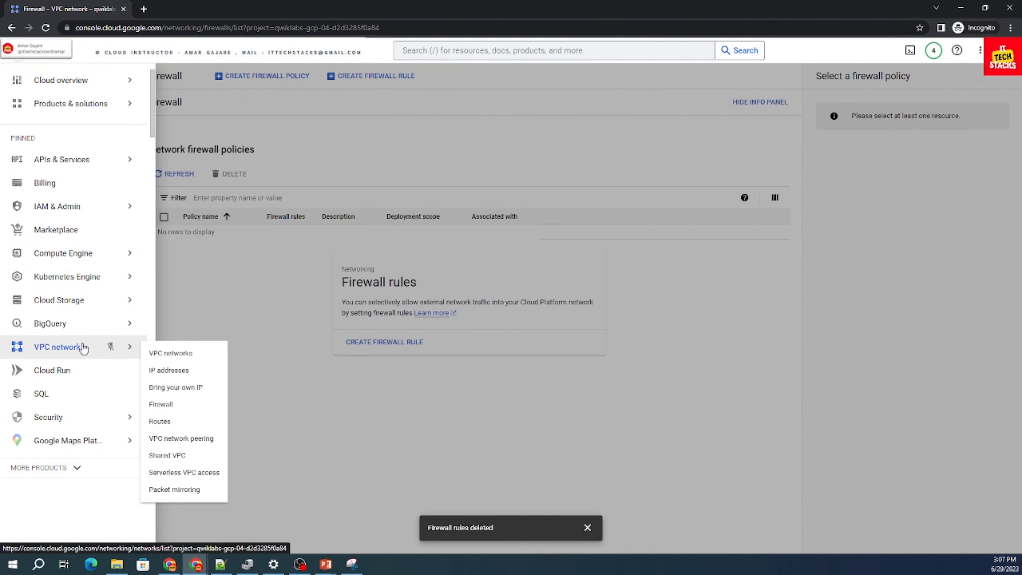
{"action": "left_click", "coordinate": [172, 353]}
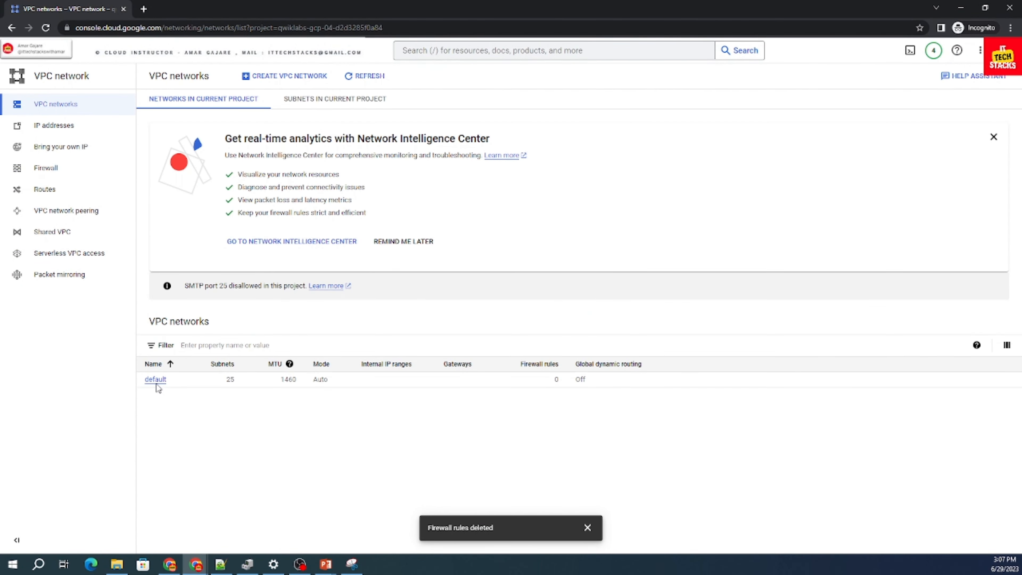
{"action": "left_click", "coordinate": [156, 380]}
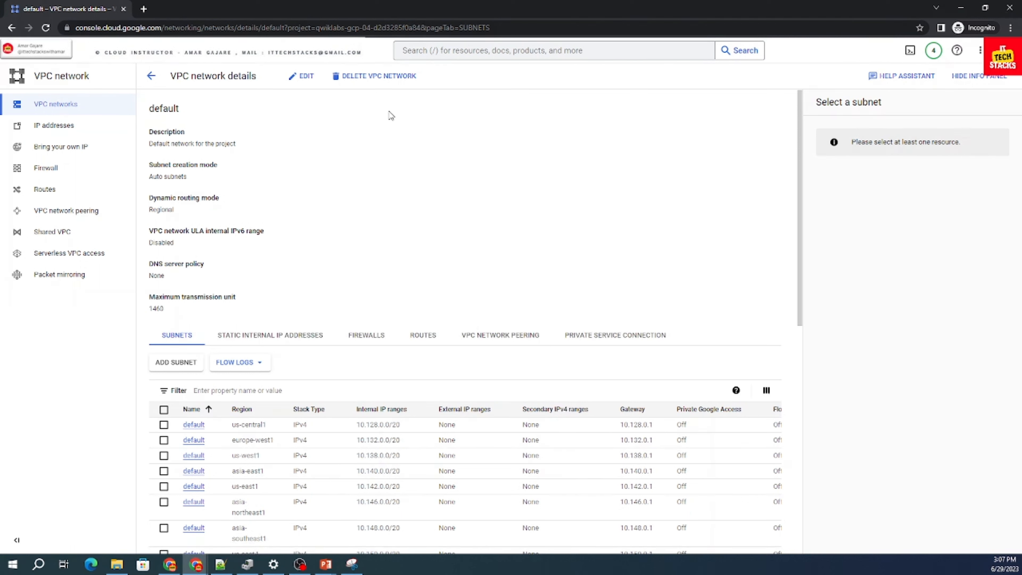
Delete the default VPC network from its details page and dismiss the deletion notification.
{"action": "left_click", "coordinate": [370, 80]}
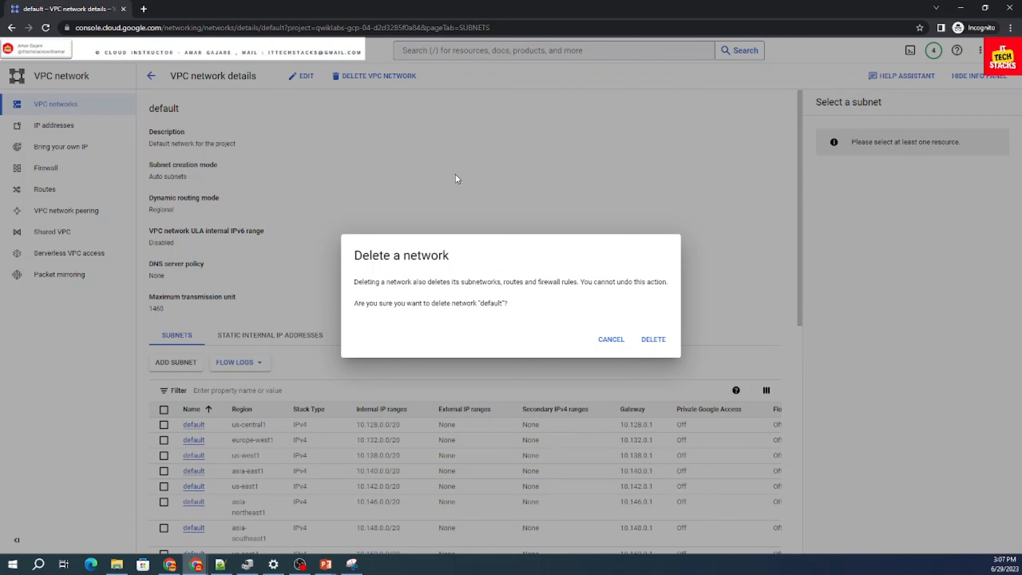
{"action": "left_click", "coordinate": [651, 344]}
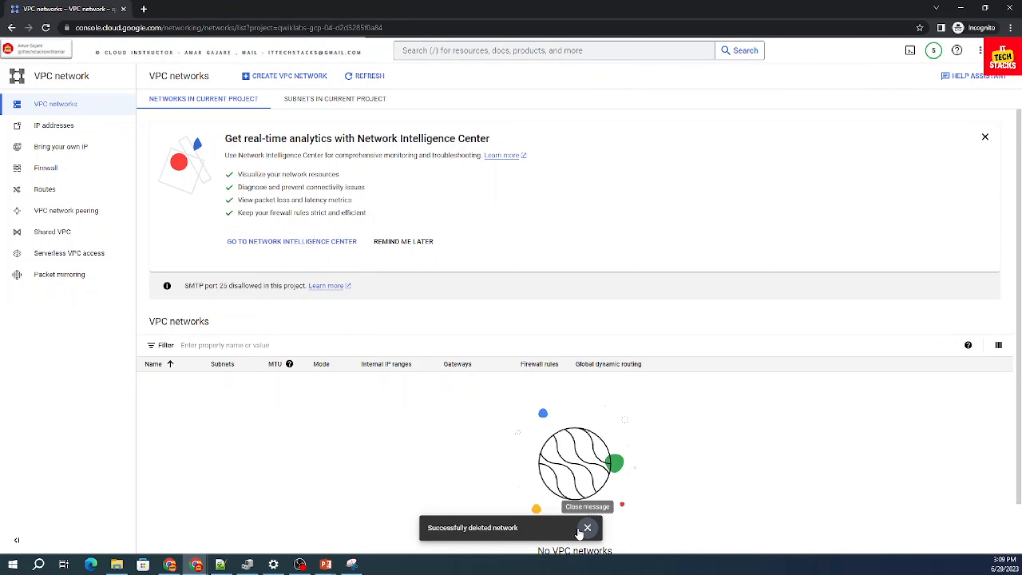
{"action": "left_click", "coordinate": [587, 527]}
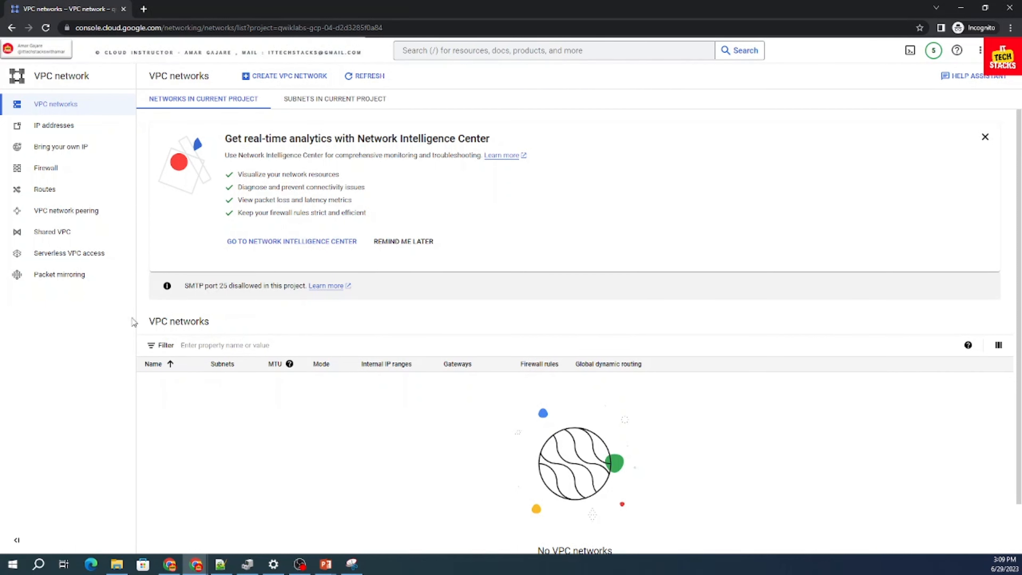
Check the Routes page's route management and effective routes and the Firewall page for leftover entries, and return to the VPC networks list.
{"action": "left_click", "coordinate": [49, 192]}
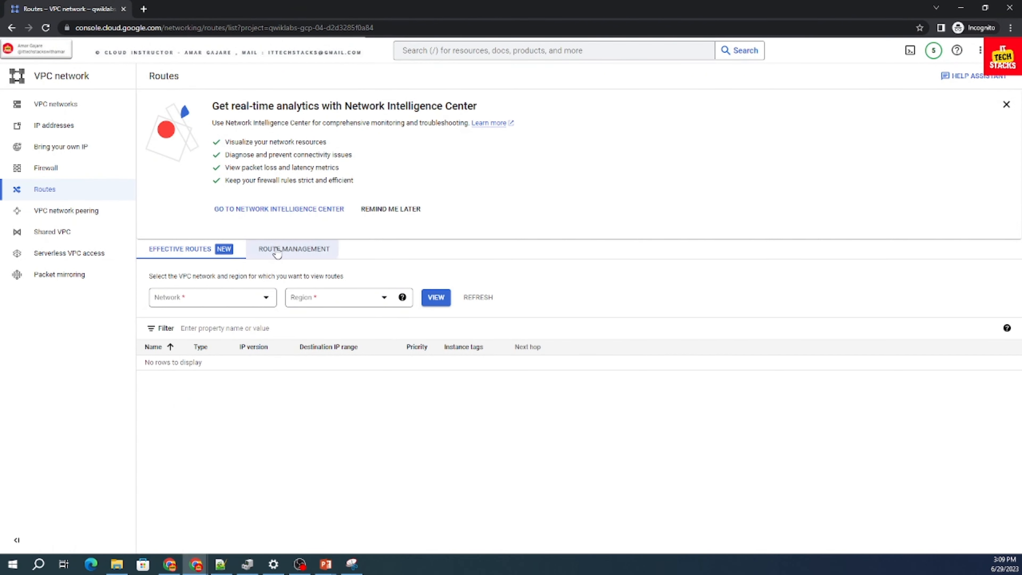
{"action": "left_click", "coordinate": [267, 248]}
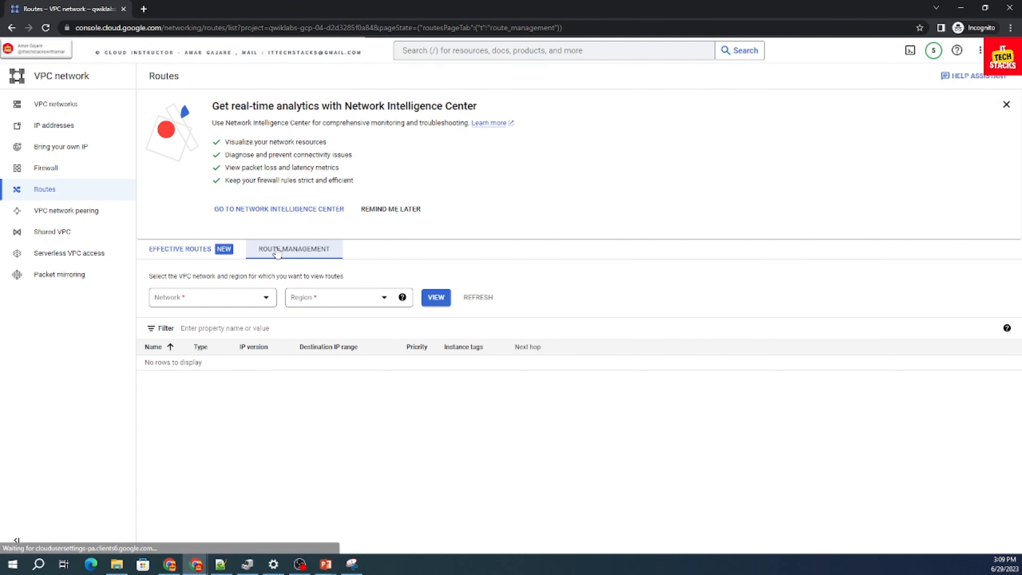
{"action": "left_click", "coordinate": [168, 250]}
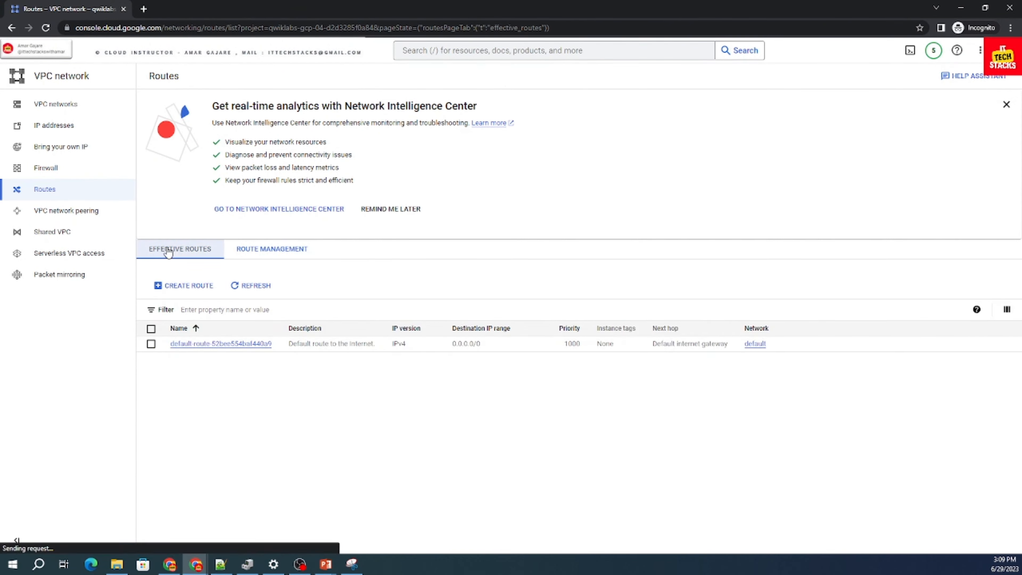
{"action": "left_click", "coordinate": [49, 169]}
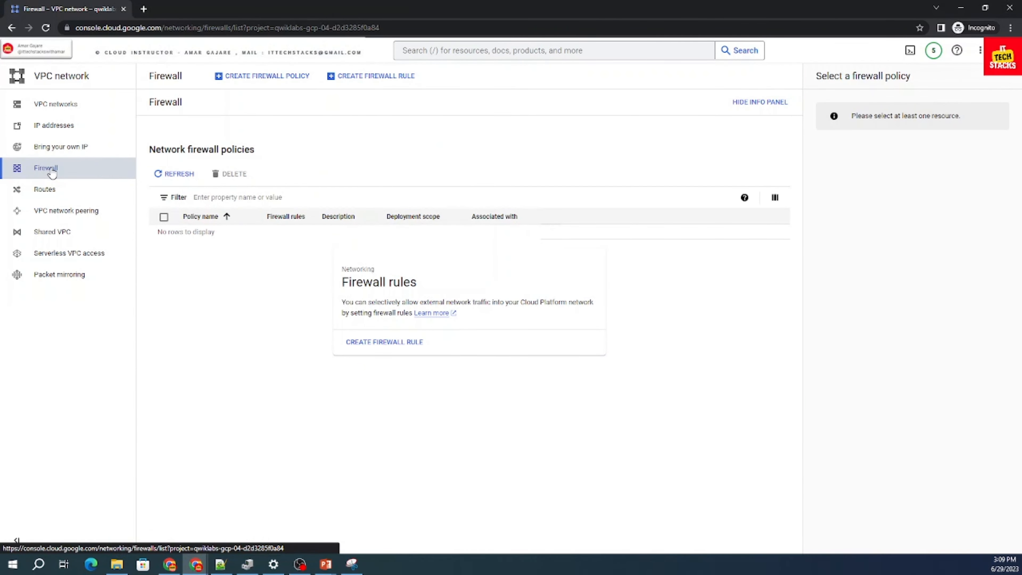
{"action": "left_click", "coordinate": [49, 107]}
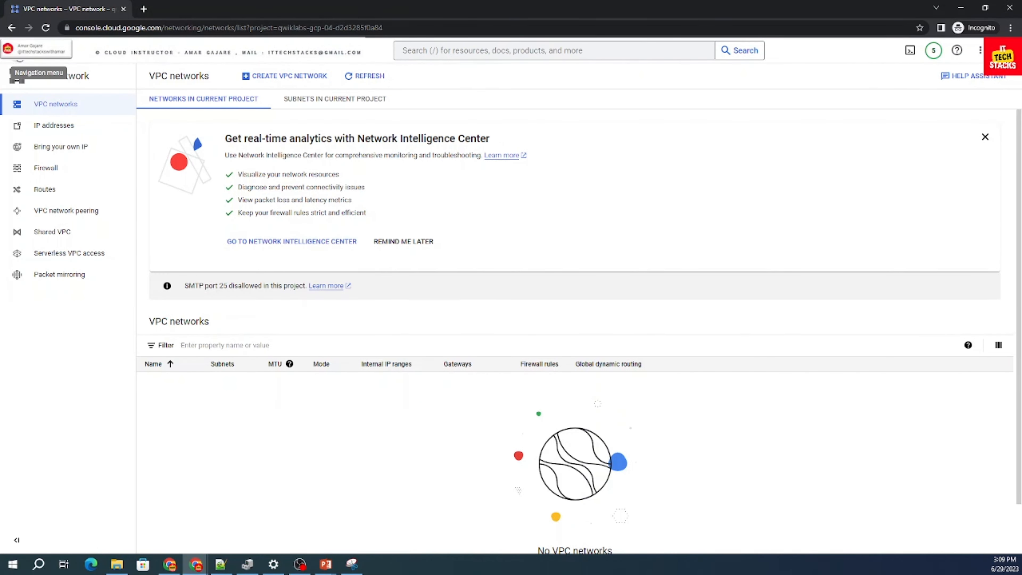
Open the Compute Engine VM instances page, start creating a new instance and close the tutorial panel.
{"action": "left_click", "coordinate": [17, 79]}
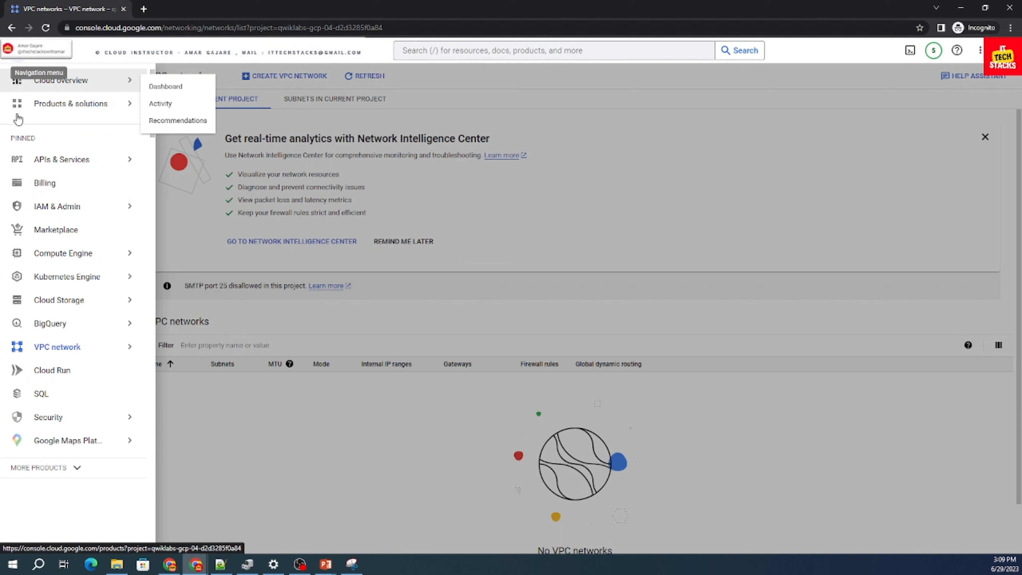
{"action": "mouse_move", "coordinate": [57, 257]}
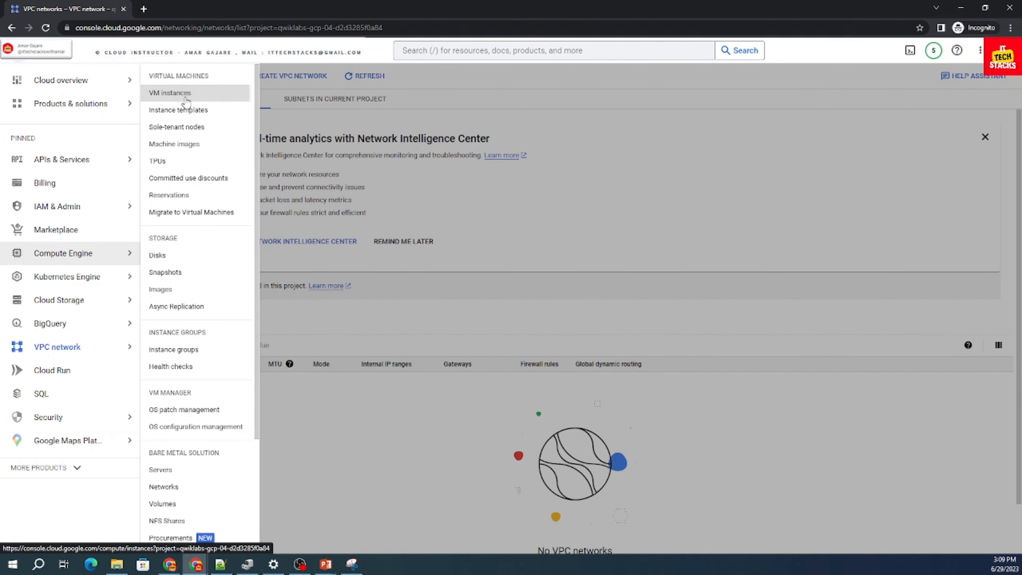
{"action": "left_click", "coordinate": [184, 94]}
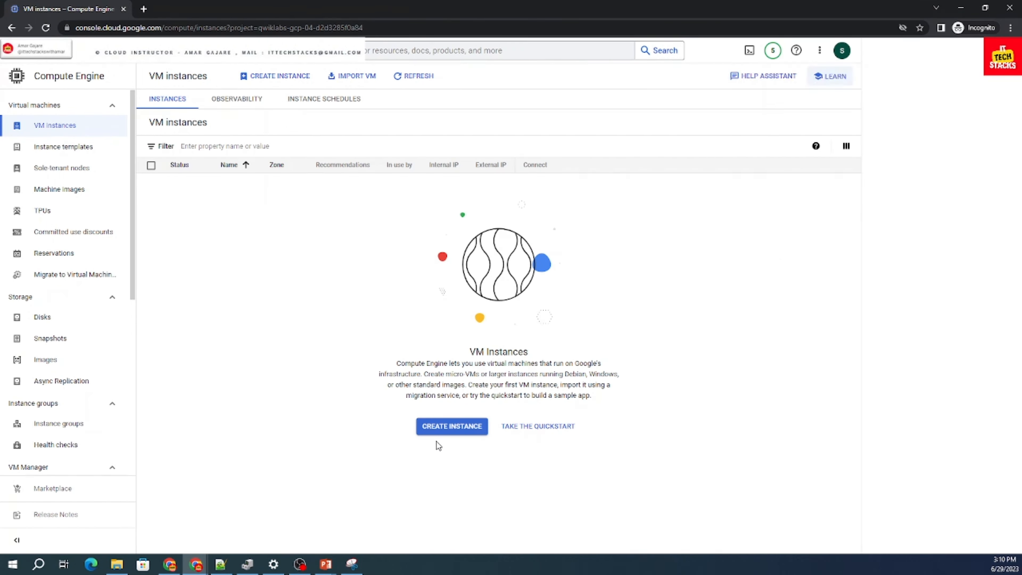
{"action": "left_click", "coordinate": [440, 428]}
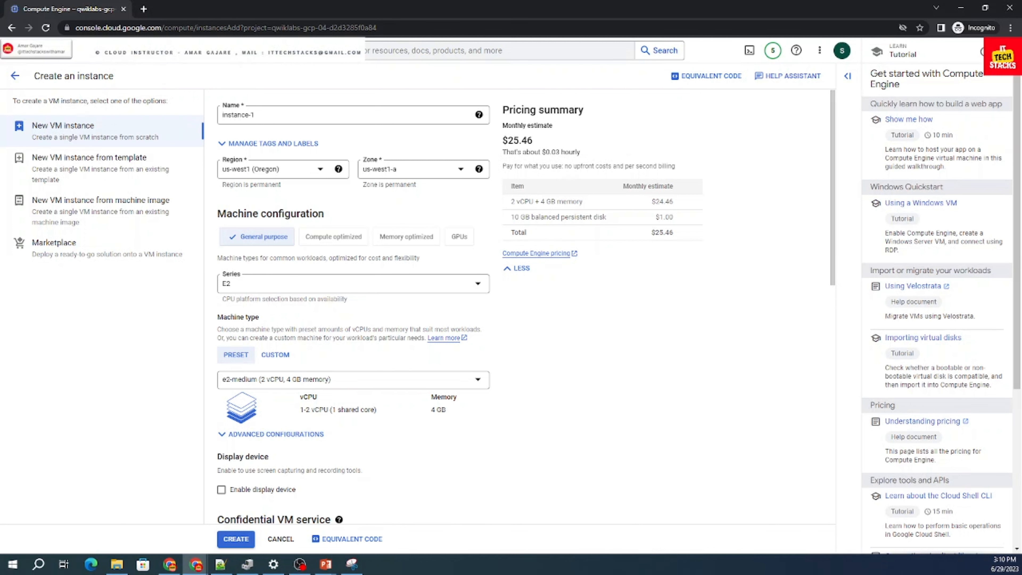
{"action": "left_click", "coordinate": [1007, 51]}
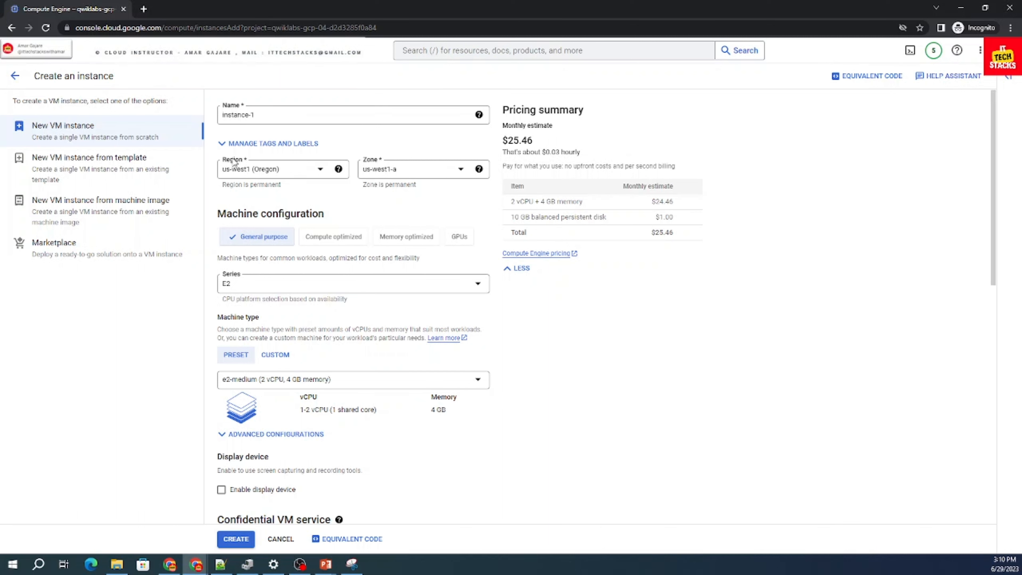
Try to create VM instance-1 with region us-west1 (Oregon), zone us-west1-a and the default machine configuration.
{"action": "left_click", "coordinate": [339, 166]}
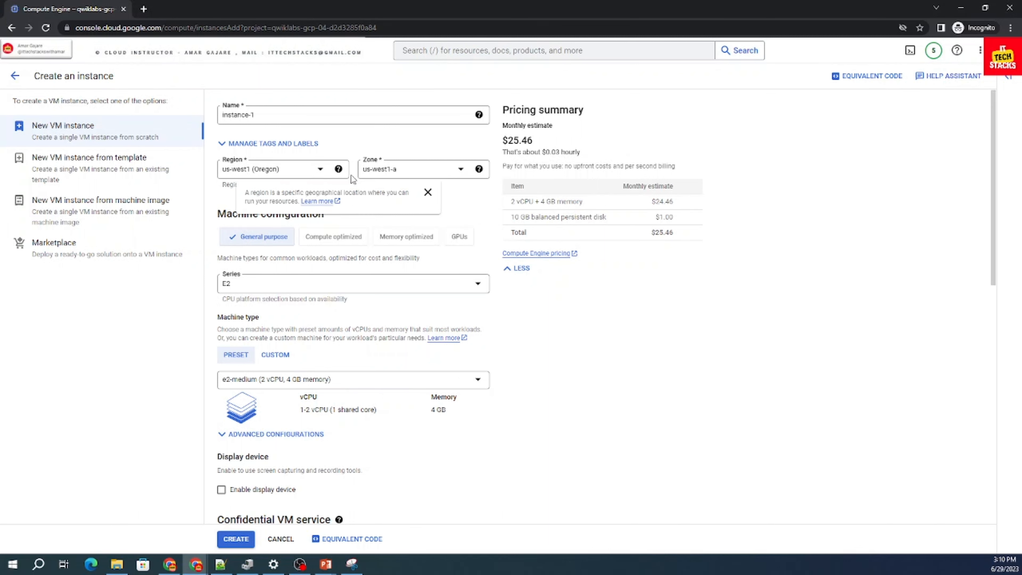
{"action": "left_click", "coordinate": [328, 175]}
{"action": "left_click", "coordinate": [322, 170]}
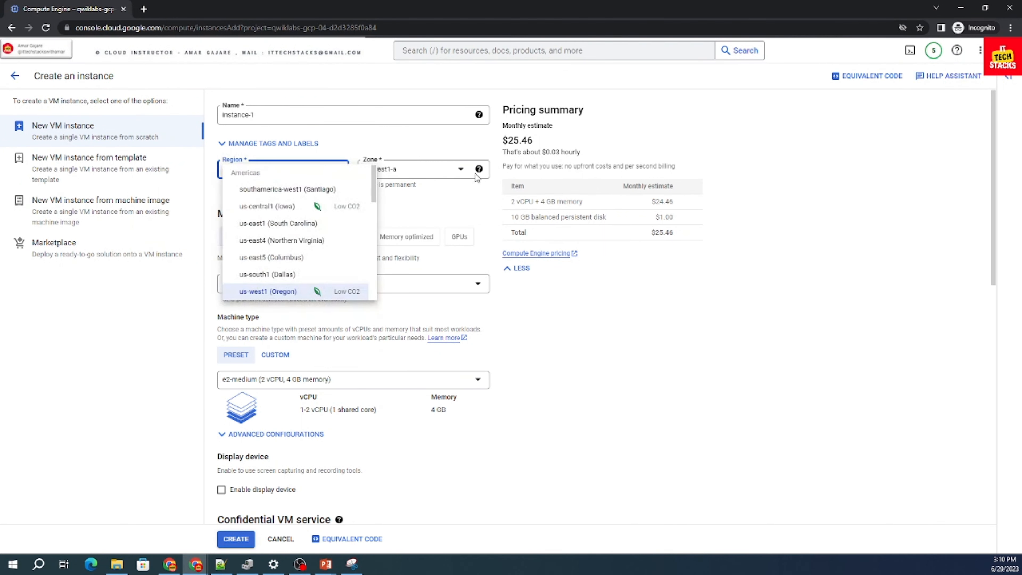
{"action": "left_click", "coordinate": [460, 173]}
{"action": "left_click", "coordinate": [461, 172]}
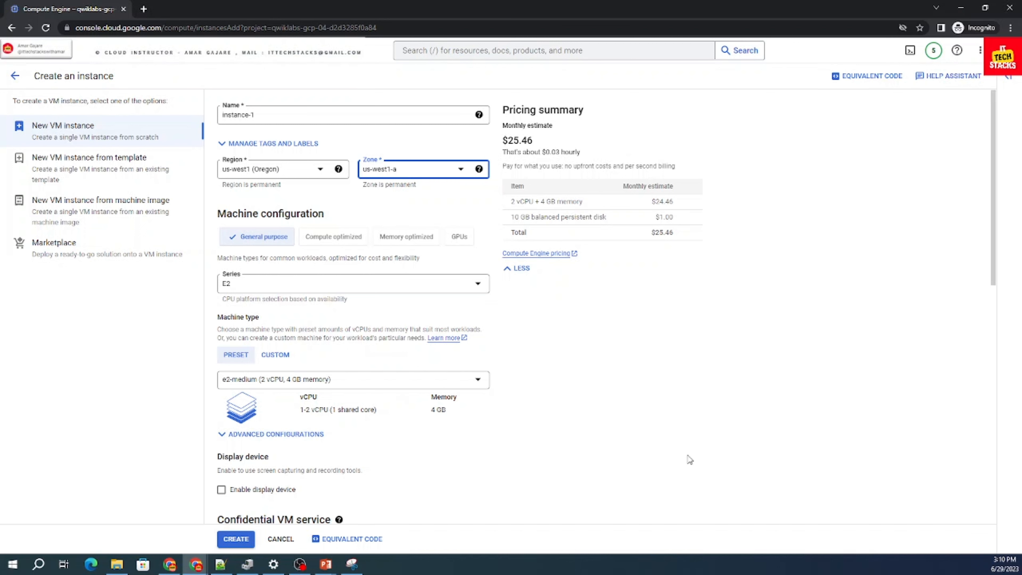
{"action": "scroll", "coordinate": [557, 463], "scroll_direction": "down", "scroll_amount": 2}
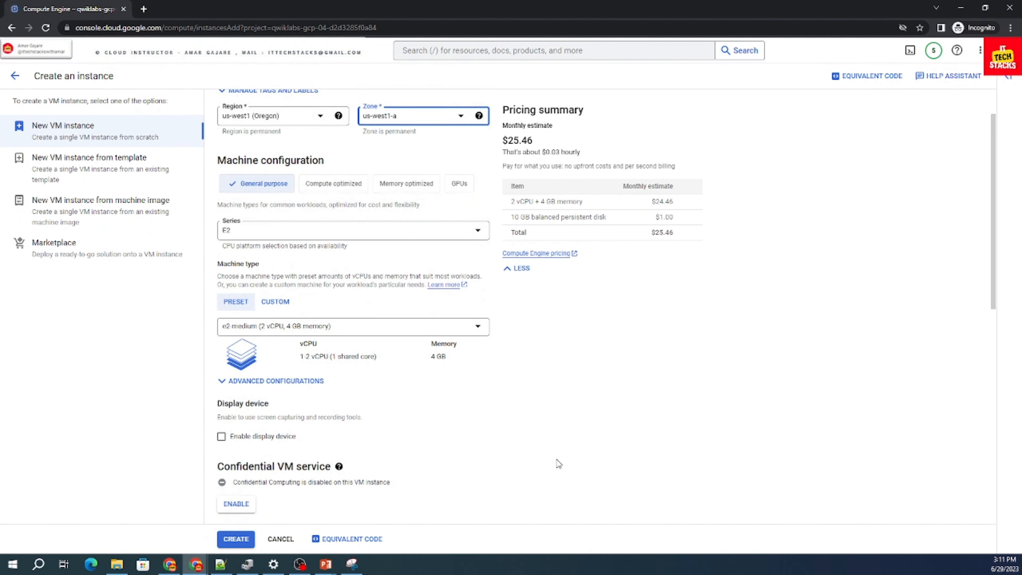
{"action": "scroll", "coordinate": [539, 465], "scroll_direction": "down", "scroll_amount": 2}
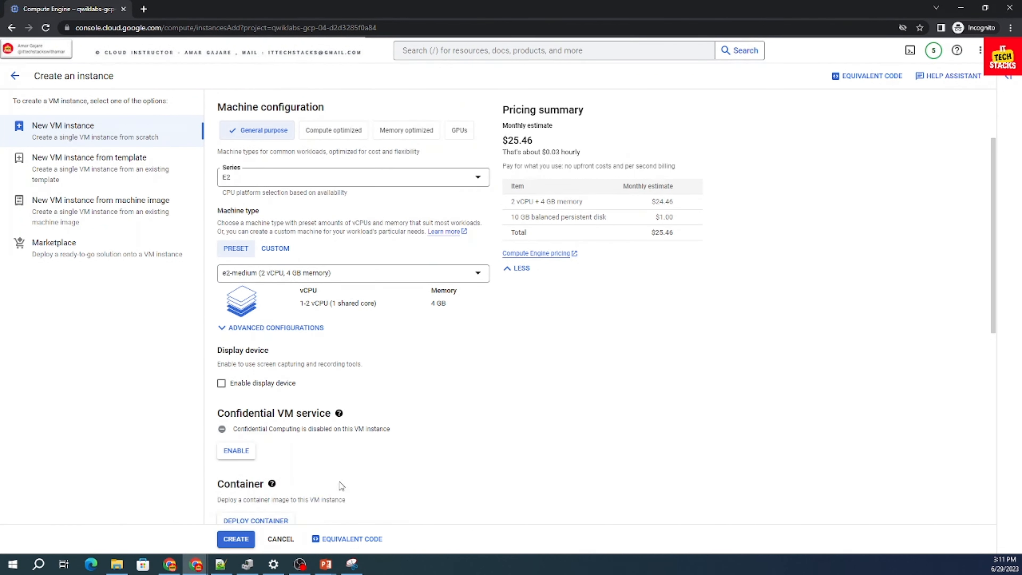
{"action": "left_click", "coordinate": [237, 539]}
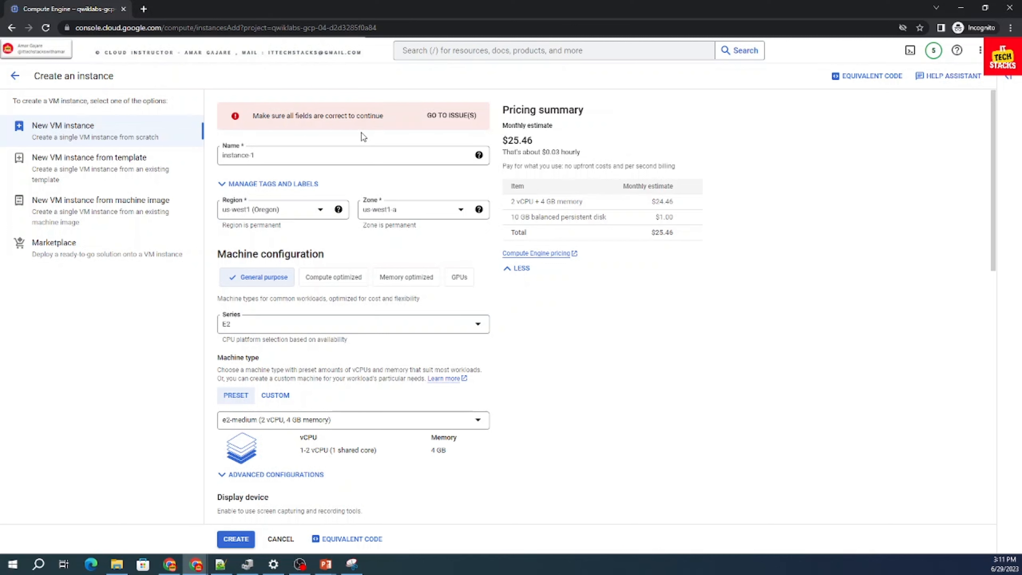
Go to the flagged issues in the instance form and examine the network interface's subnetwork error and available network choices.
{"action": "left_click", "coordinate": [458, 121]}
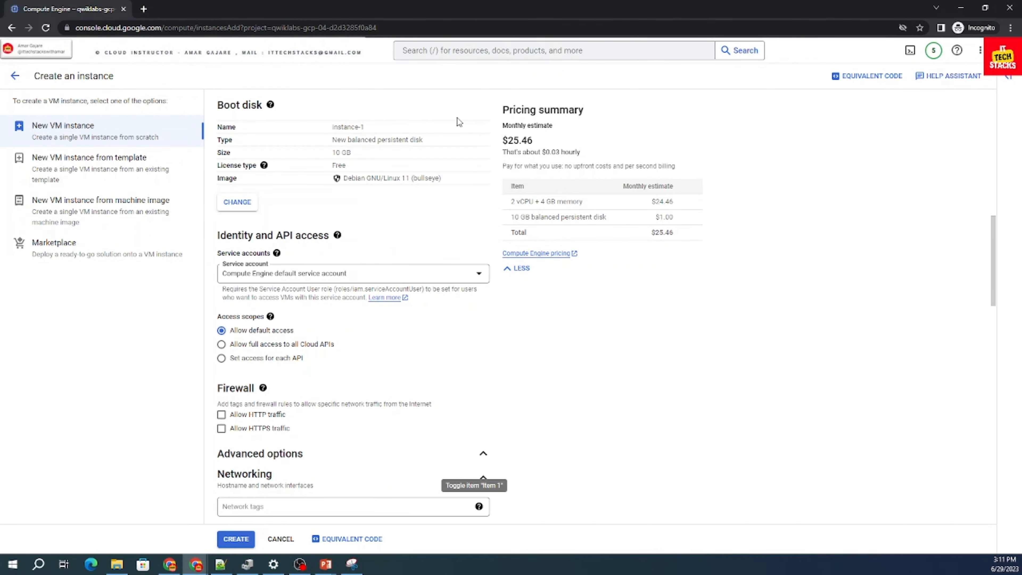
{"action": "scroll", "coordinate": [531, 357], "scroll_direction": "down", "scroll_amount": 3}
{"action": "scroll", "coordinate": [531, 356], "scroll_direction": "down", "scroll_amount": 5}
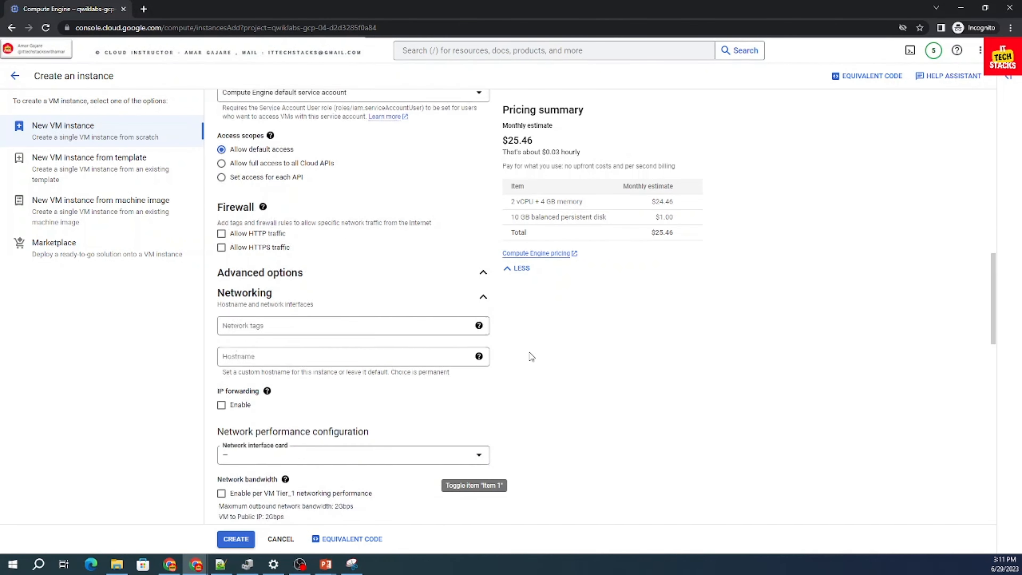
{"action": "scroll", "coordinate": [531, 356], "scroll_direction": "down", "scroll_amount": 3}
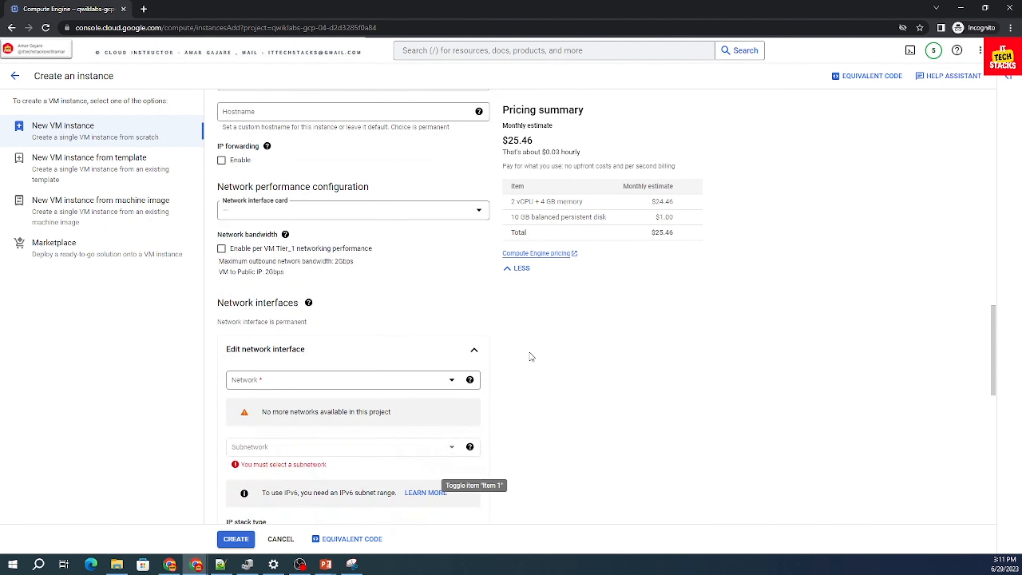
{"action": "scroll", "coordinate": [531, 356], "scroll_direction": "down", "scroll_amount": 1}
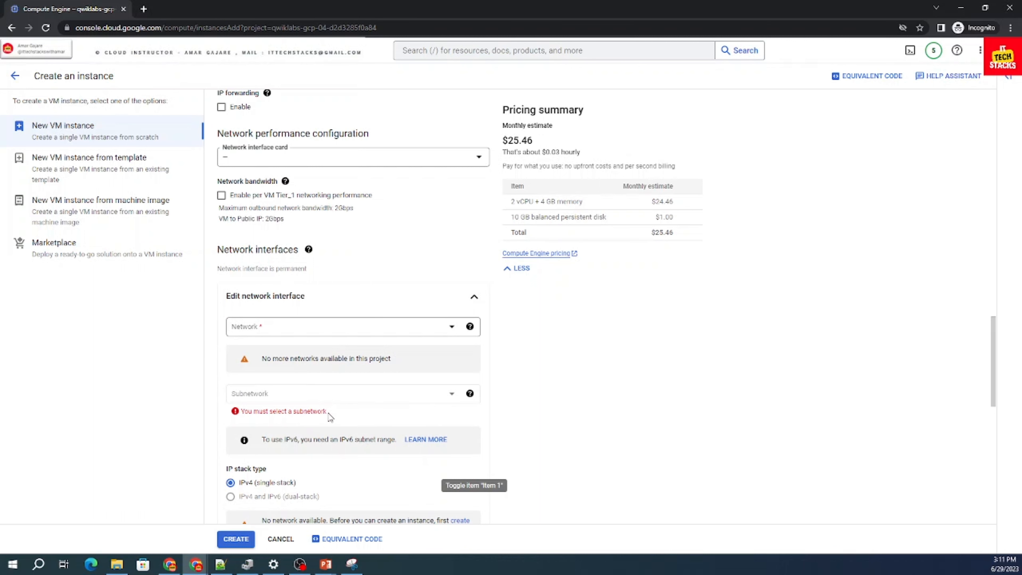
{"action": "left_click_drag", "start_coordinate": [329, 417], "coordinate": [242, 409]}
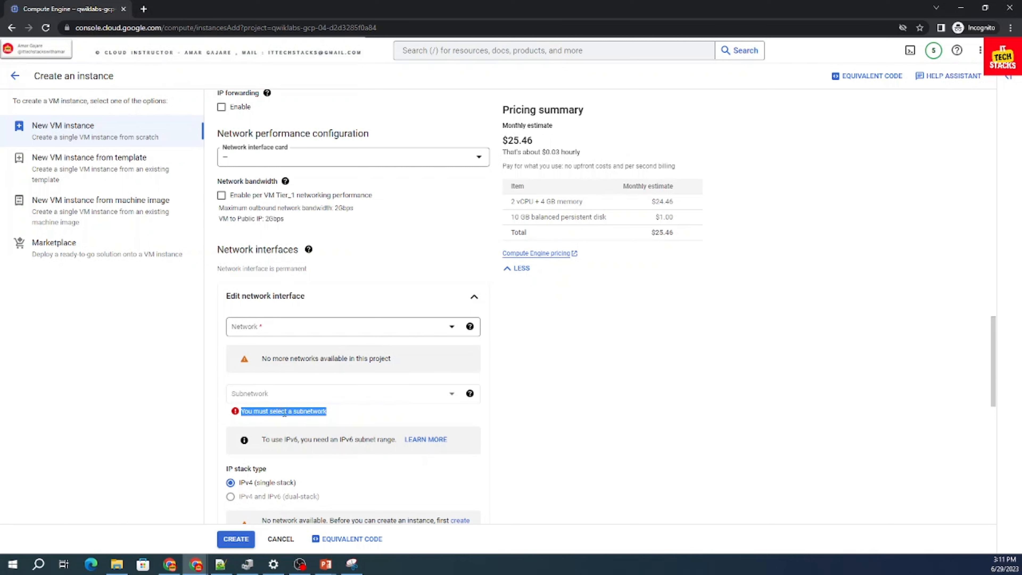
{"action": "left_click", "coordinate": [452, 327]}
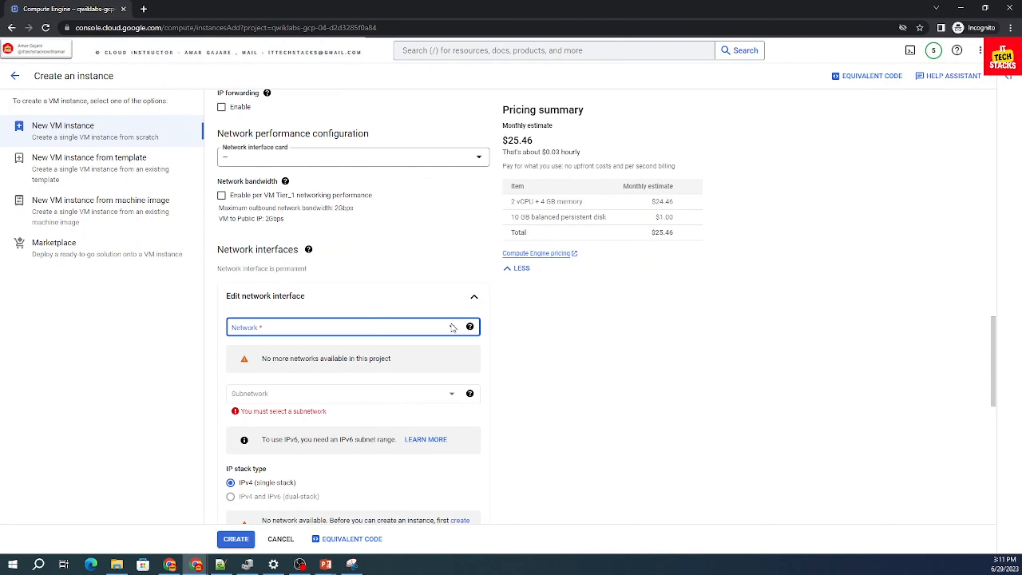
{"action": "left_click", "coordinate": [452, 327]}
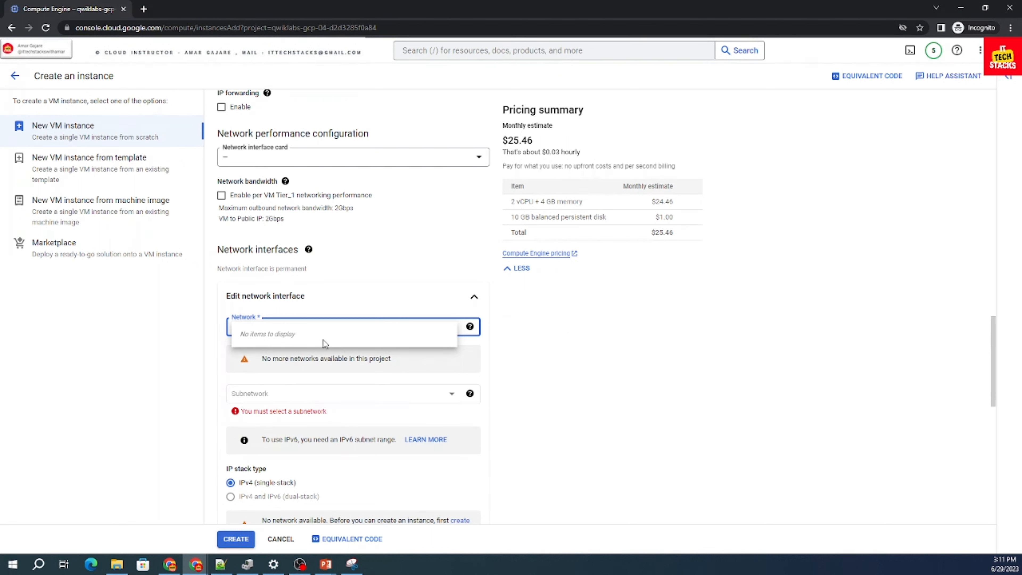
{"action": "left_click", "coordinate": [539, 377]}
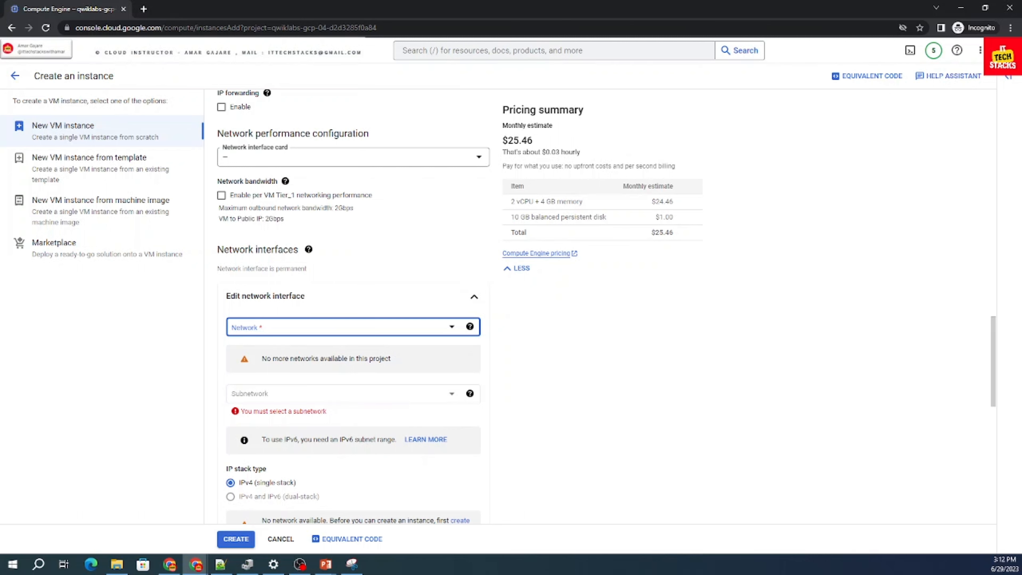
{"action": "key", "text": "alt+Tab"}
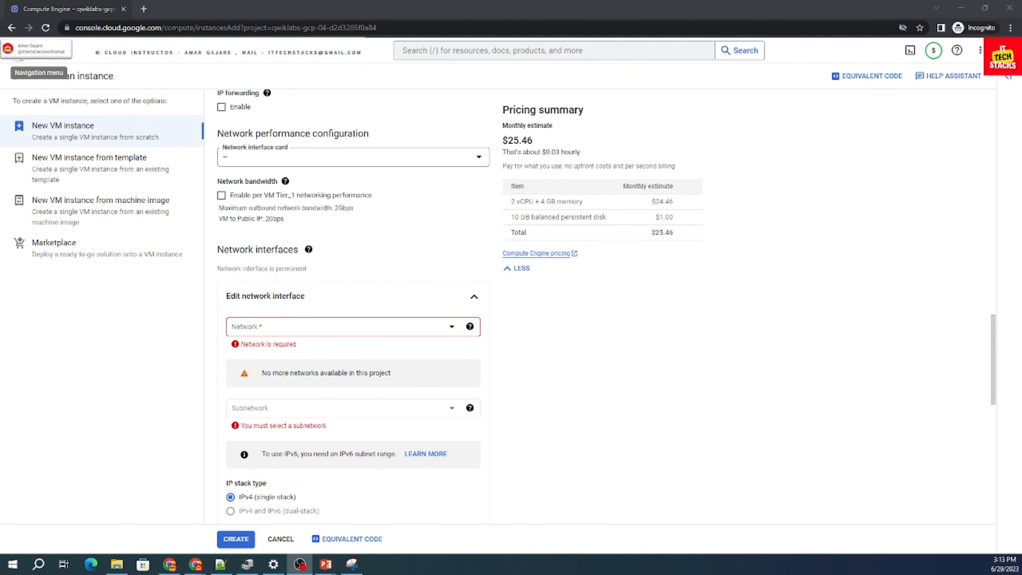
Go back to the VPC networks page and start creating a new VPC network.
{"action": "left_click", "coordinate": [17, 51]}
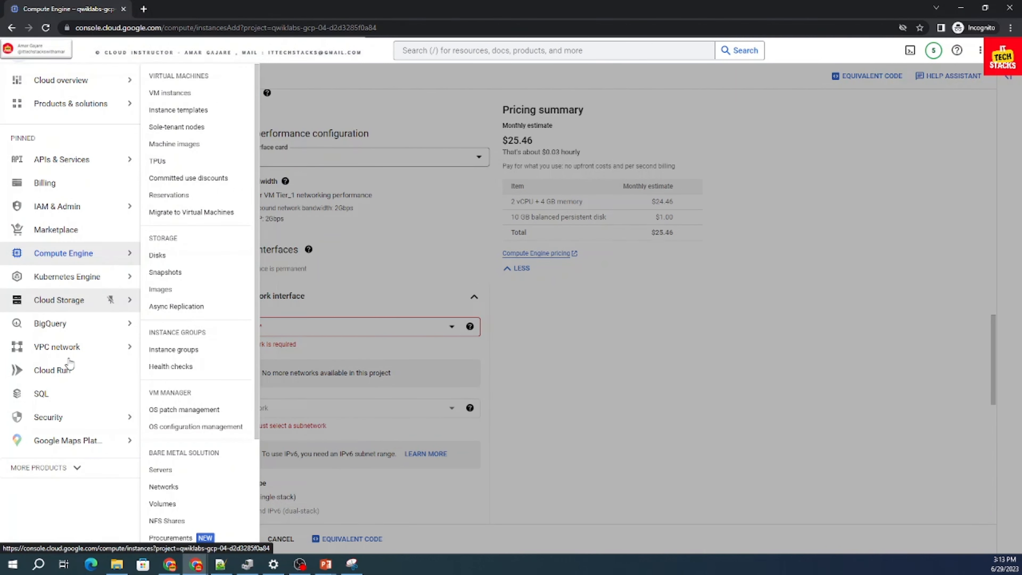
{"action": "mouse_move", "coordinate": [70, 353]}
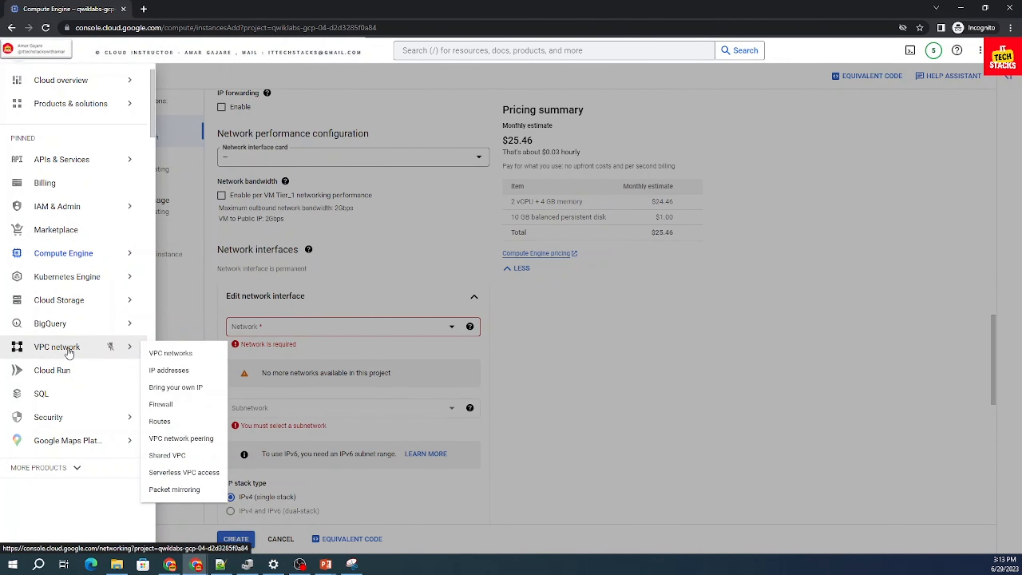
{"action": "left_click", "coordinate": [173, 358]}
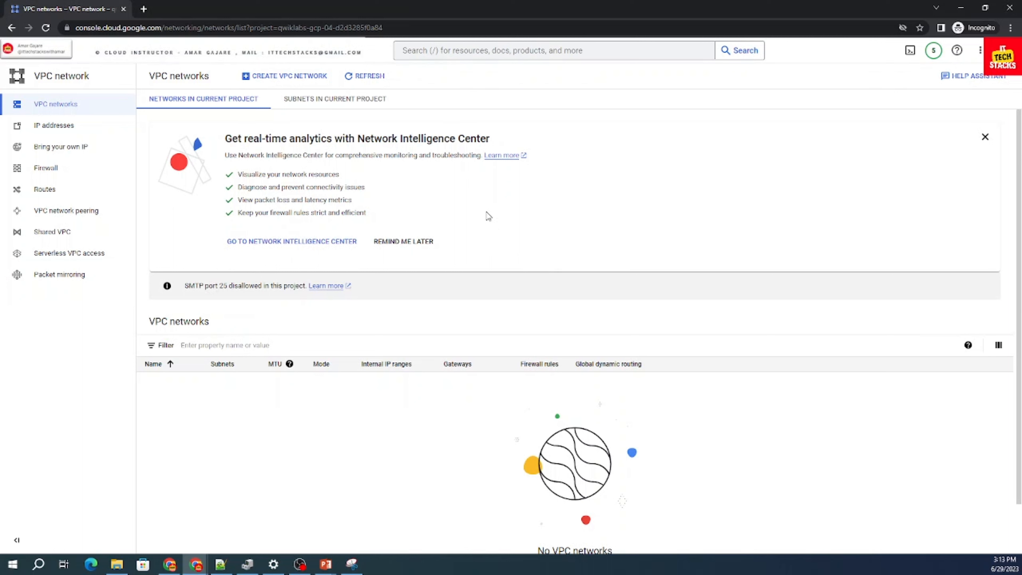
{"action": "left_click", "coordinate": [287, 77]}
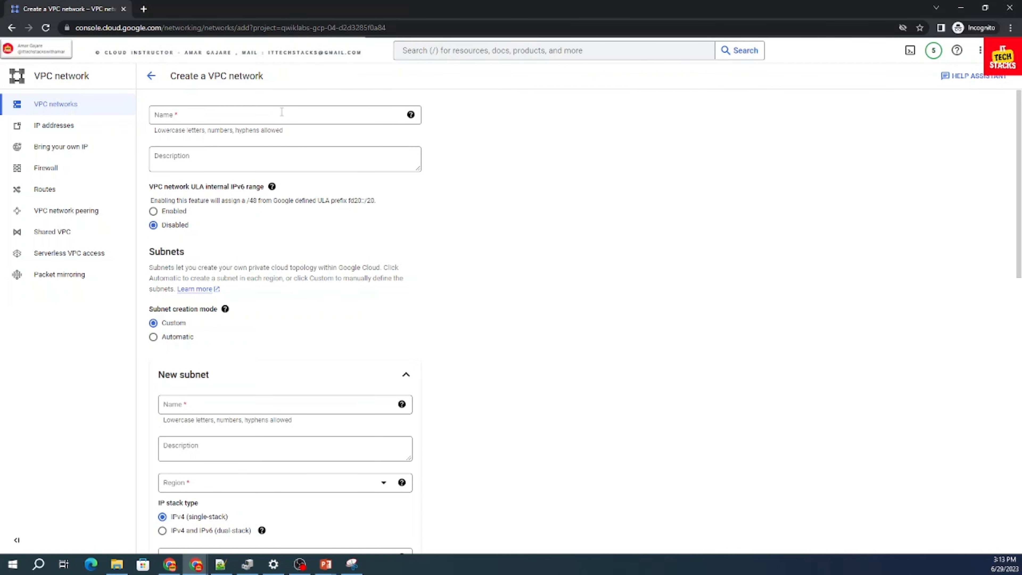
Name the new VPC network mynetwork and give it the description test.
{"action": "left_click", "coordinate": [180, 116]}
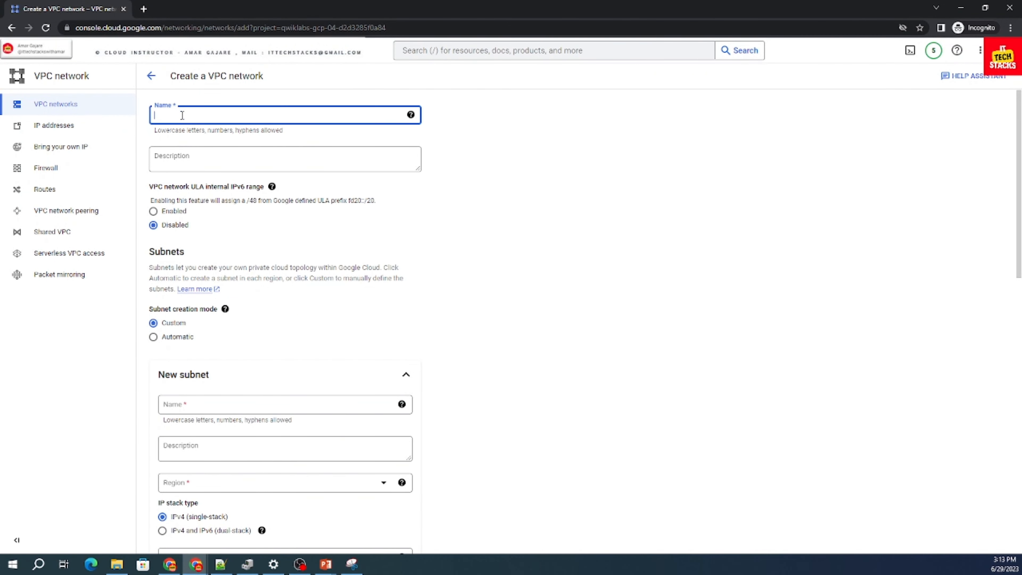
{"action": "type", "text": "mynetwork"}
{"action": "left_click", "coordinate": [245, 151]}
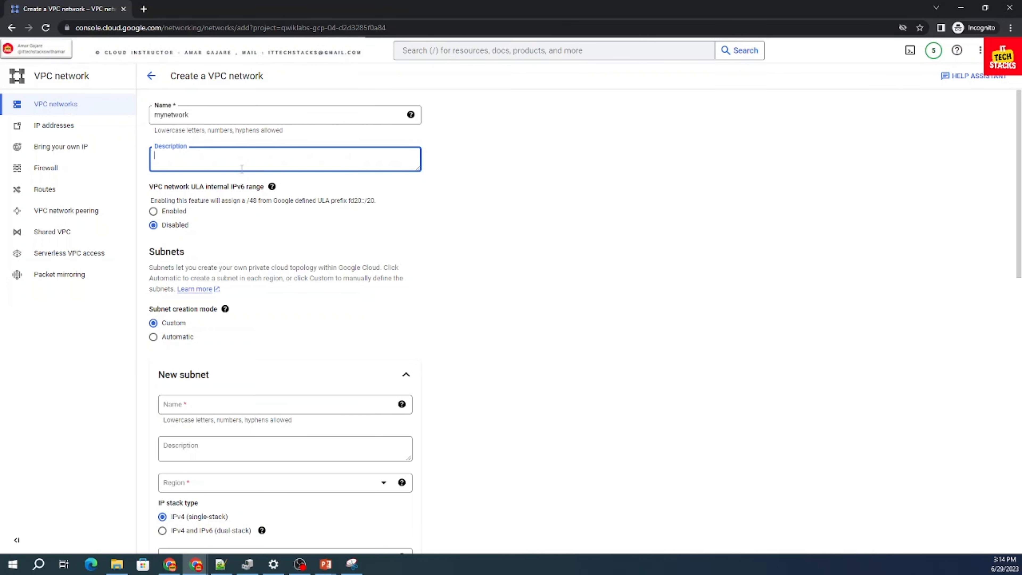
{"action": "type", "text": "test"}
{"action": "left_click", "coordinate": [507, 260]}
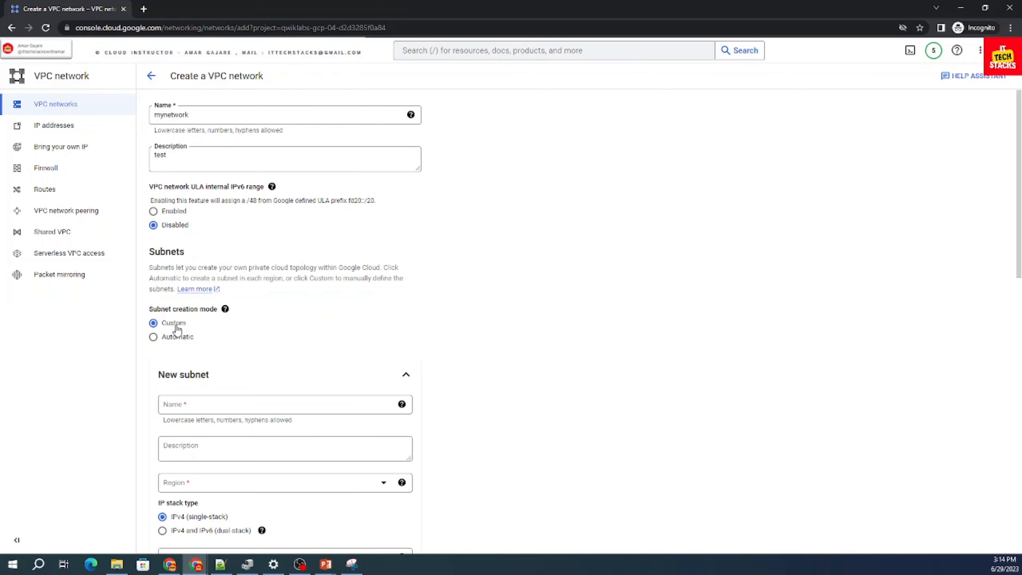
Set the subnet creation mode of mynetwork to Automatic and review the IP address ranges assigned to each region.
{"action": "left_click", "coordinate": [154, 337]}
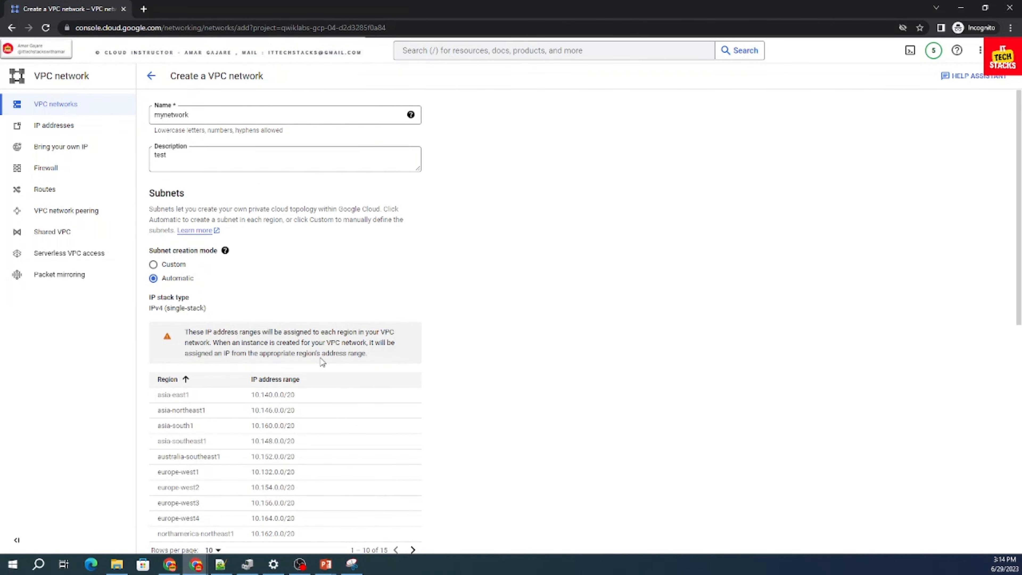
{"action": "scroll", "coordinate": [322, 362], "scroll_direction": "down", "scroll_amount": 1}
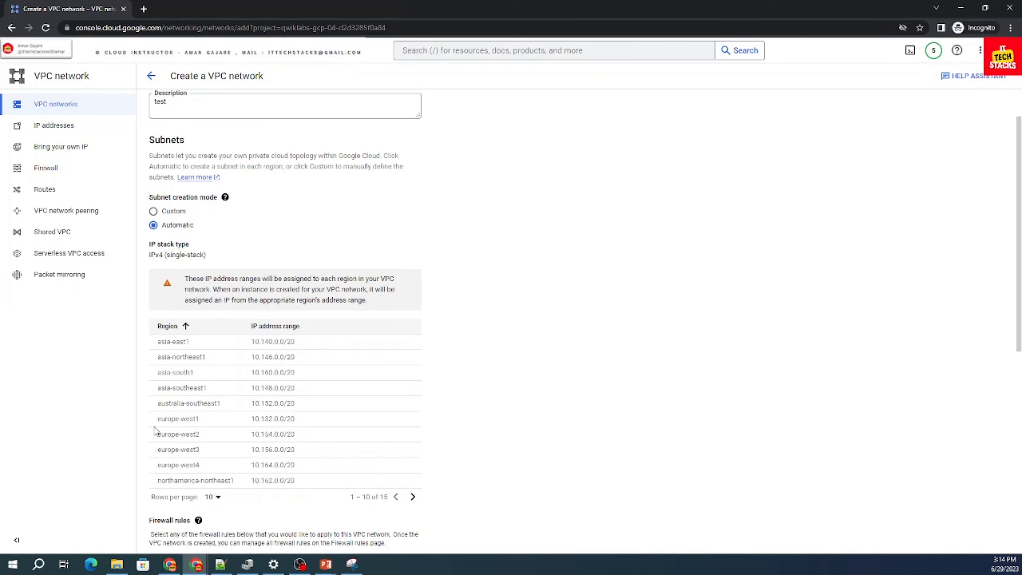
{"action": "scroll", "coordinate": [170, 361], "scroll_direction": "up", "scroll_amount": 2}
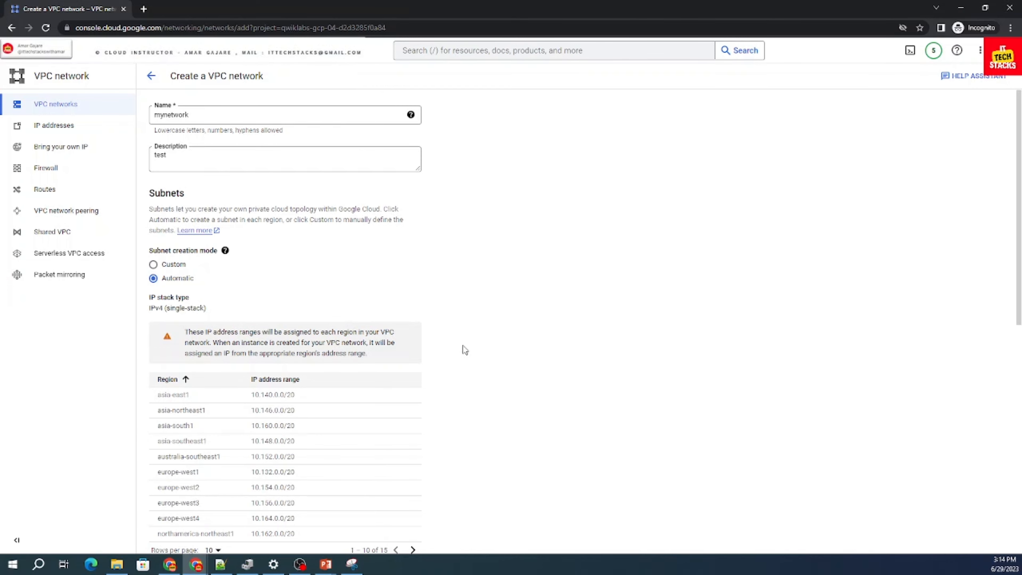
Apply all selectable IPv4 firewall rules (allow-custom, allow-icmp, allow-rdp and allow-ssh) to mynetwork and create the network with Regional dynamic routing.
{"action": "scroll", "coordinate": [458, 350], "scroll_direction": "down", "scroll_amount": 5}
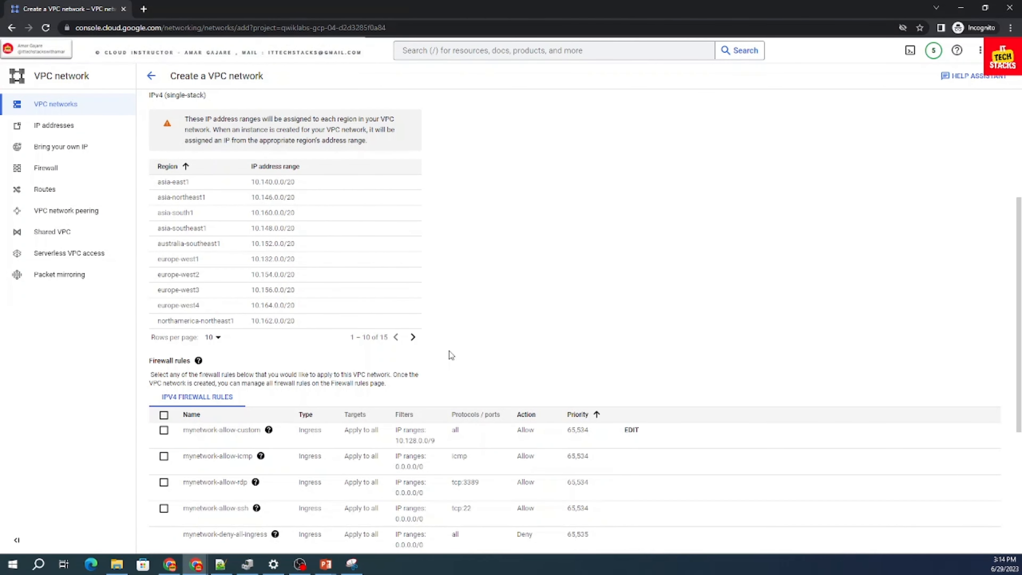
{"action": "scroll", "coordinate": [450, 354], "scroll_direction": "down", "scroll_amount": 3}
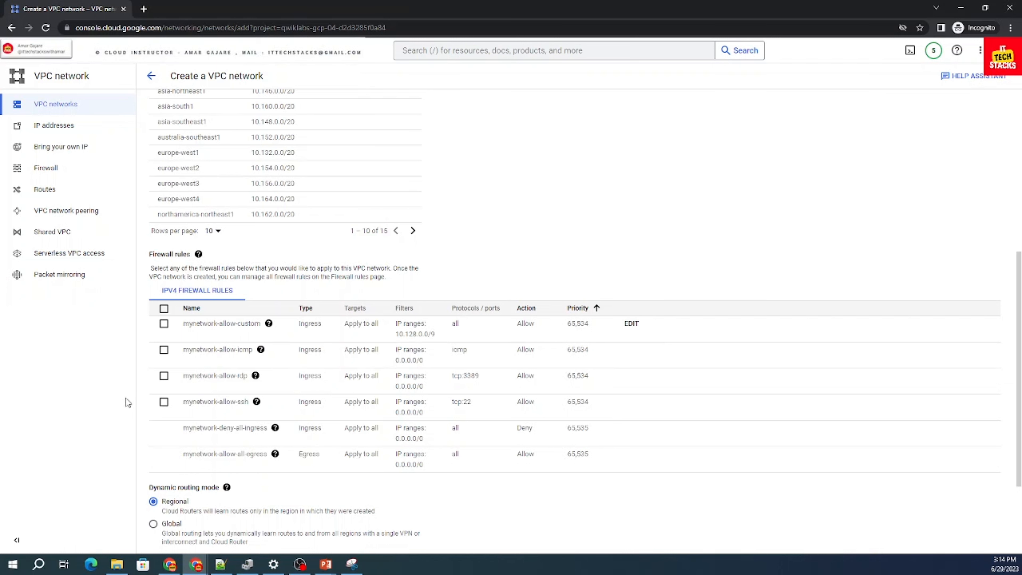
{"action": "left_click", "coordinate": [164, 308]}
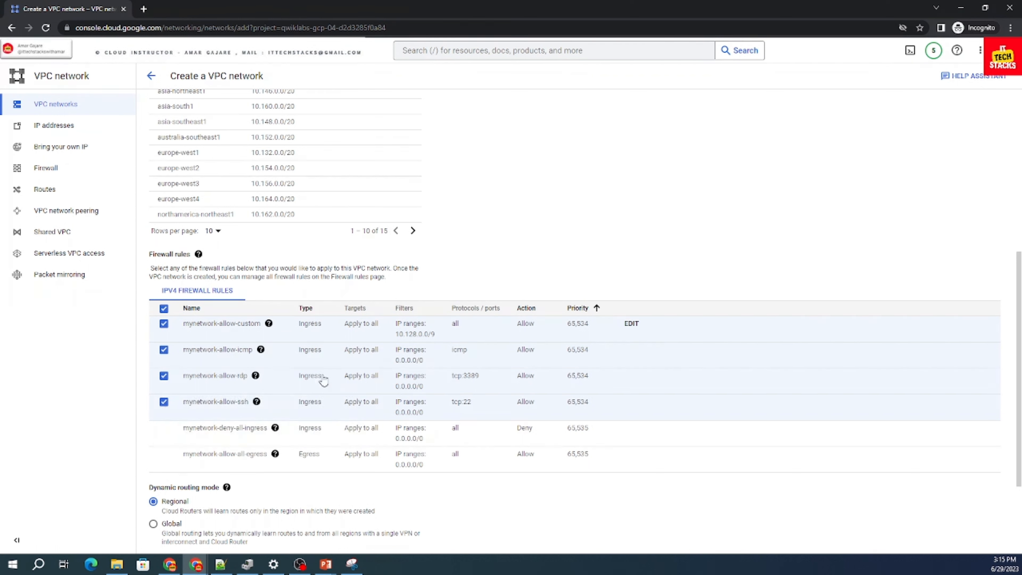
{"action": "mouse_move", "coordinate": [255, 375]}
{"action": "scroll", "coordinate": [339, 429], "scroll_direction": "down", "scroll_amount": 3}
{"action": "scroll", "coordinate": [339, 430], "scroll_direction": "down", "scroll_amount": 1}
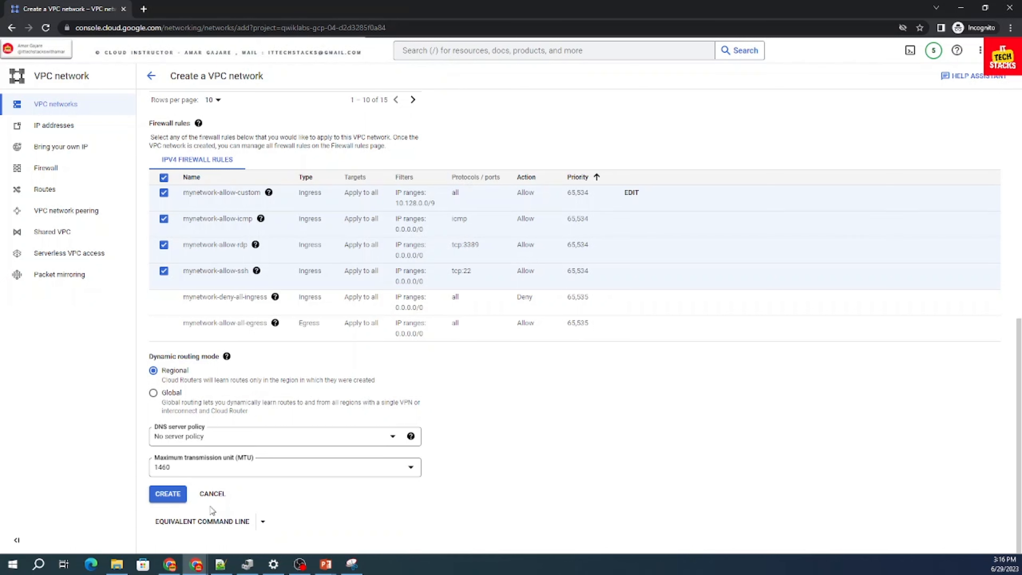
{"action": "left_click", "coordinate": [168, 493]}
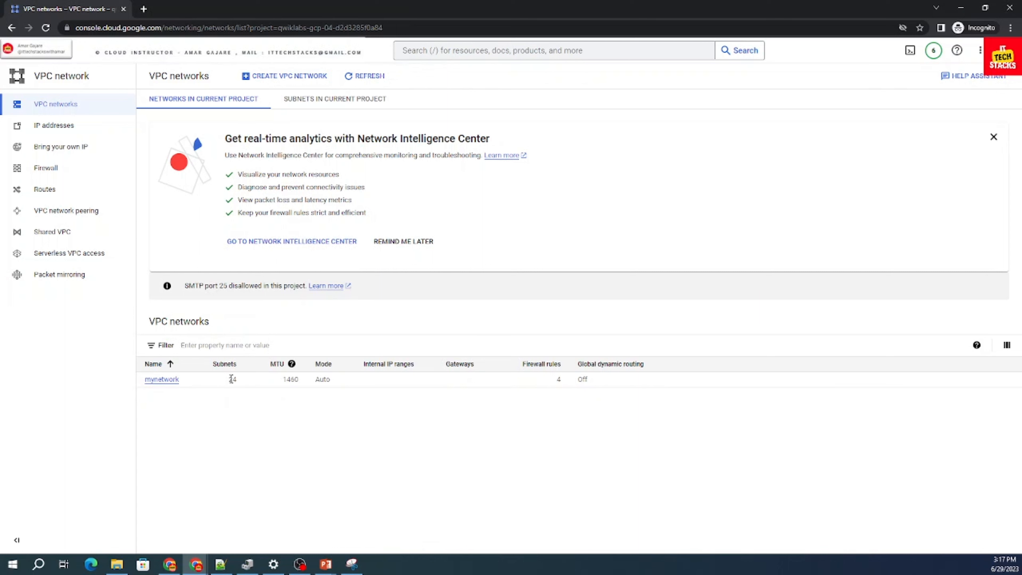
Examine mynetwork's subnet count, the project's managed routes and the VPC firewall rules.
{"action": "left_click_drag", "start_coordinate": [227, 380], "coordinate": [237, 380]}
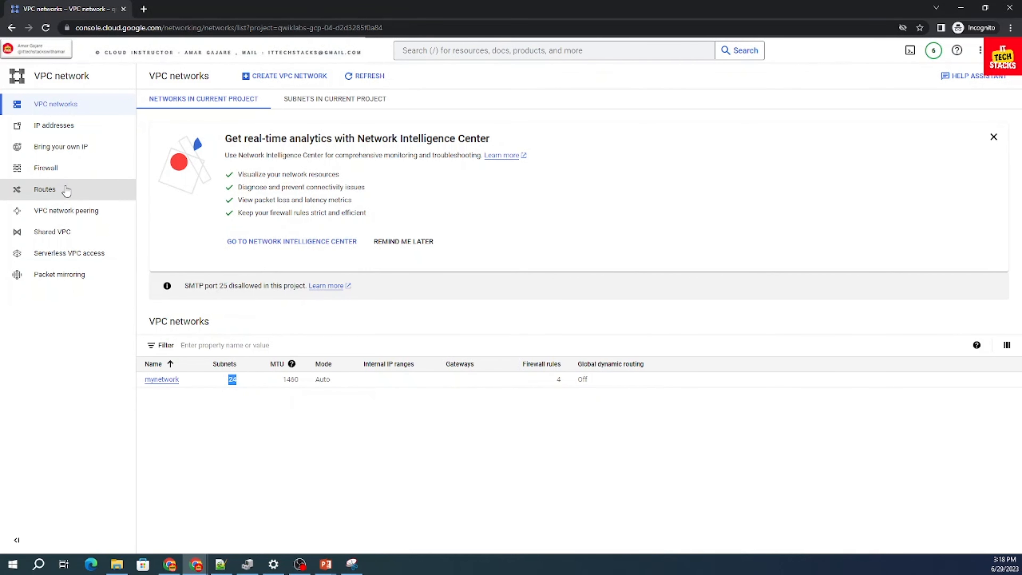
{"action": "left_click", "coordinate": [59, 193]}
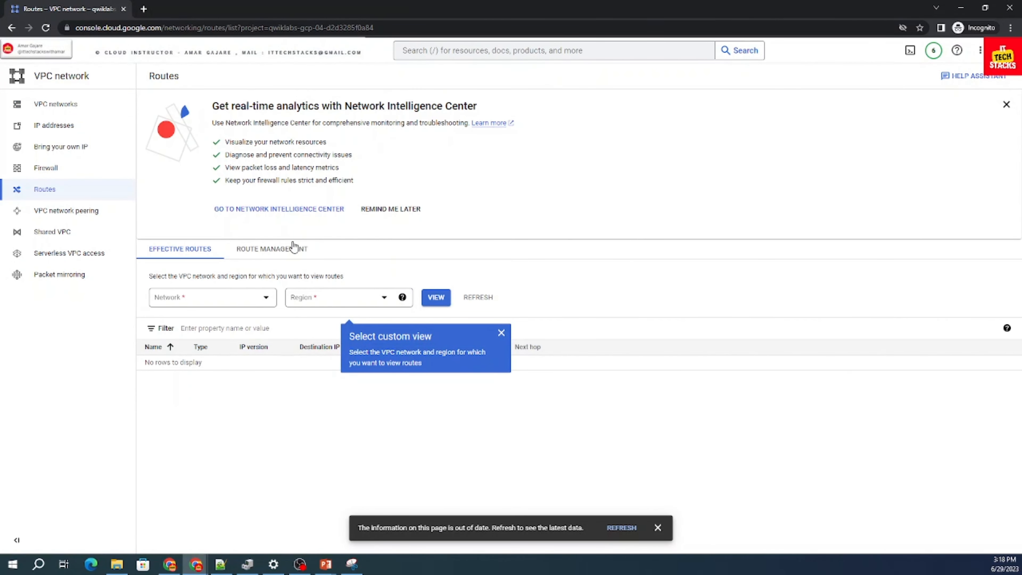
{"action": "left_click", "coordinate": [285, 247]}
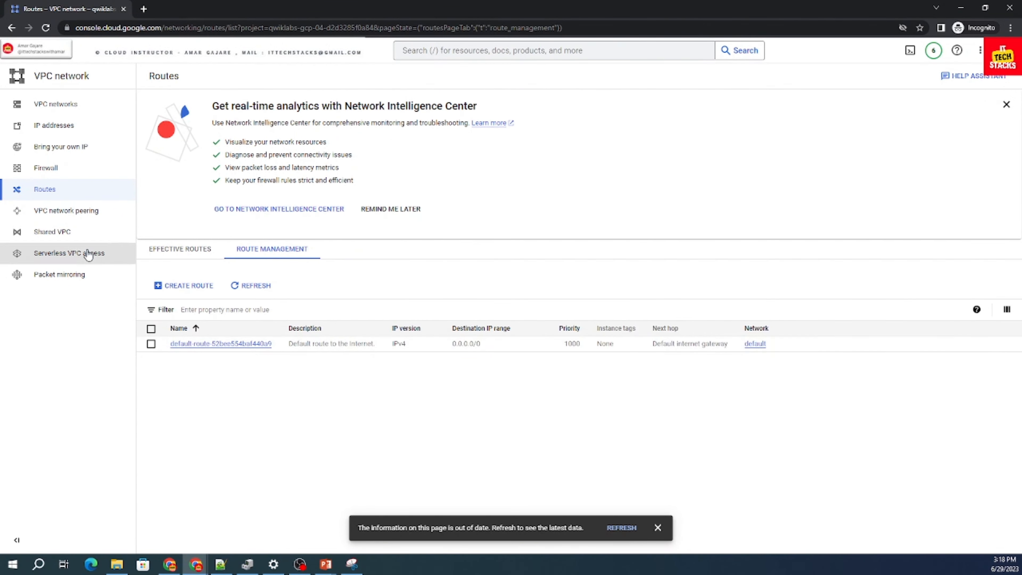
{"action": "left_click", "coordinate": [47, 176]}
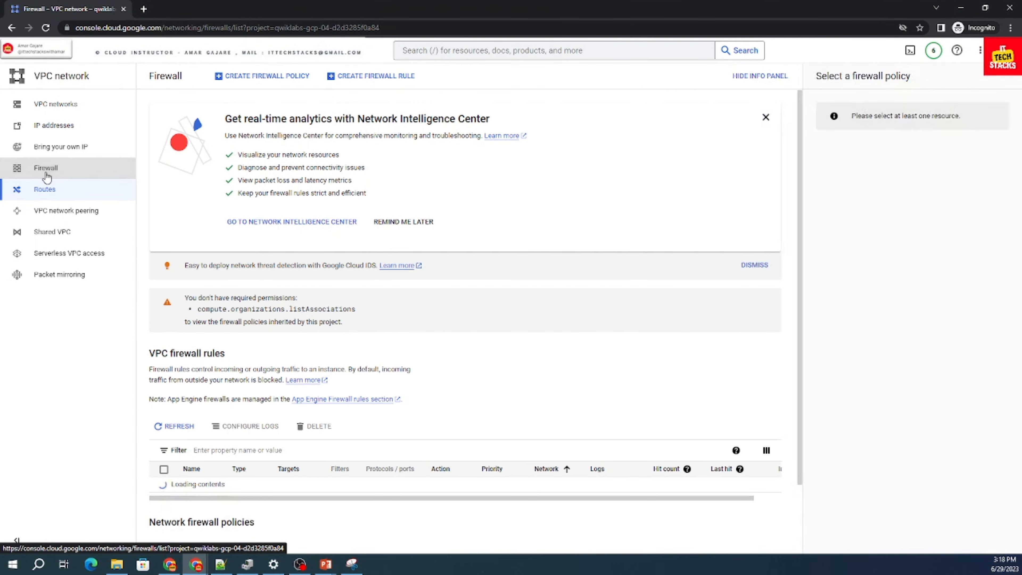
{"action": "scroll", "coordinate": [398, 379], "scroll_direction": "down", "scroll_amount": 5}
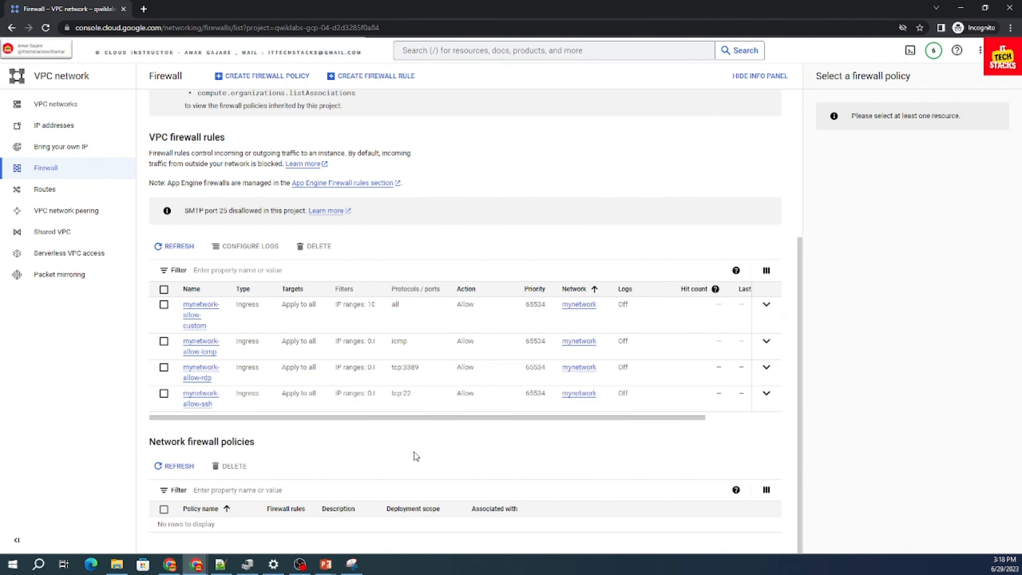
{"action": "scroll", "coordinate": [416, 456], "scroll_direction": "up", "scroll_amount": 5}
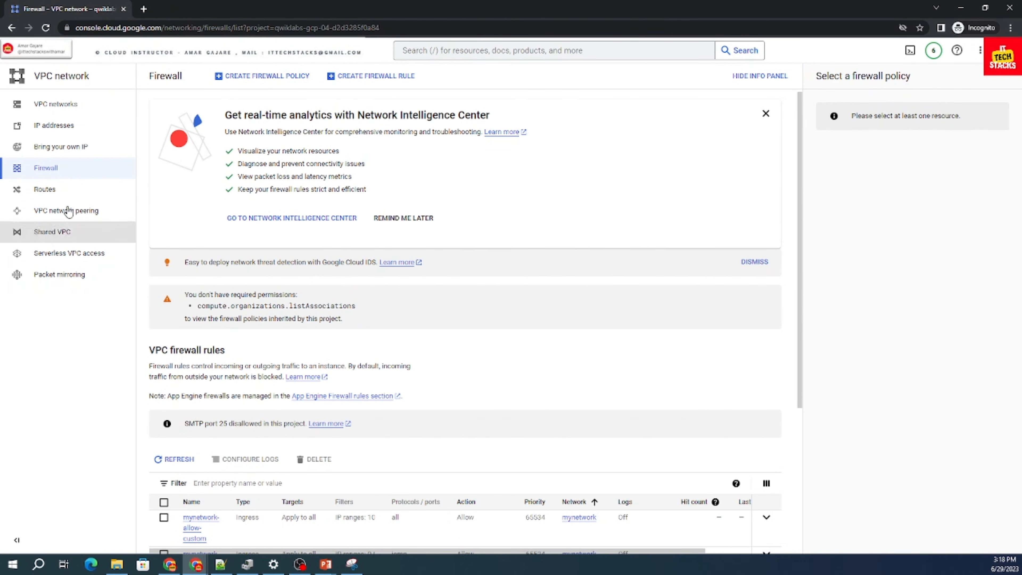
Go to the Compute Engine VM instances page and start creating a new instance.
{"action": "left_click", "coordinate": [20, 61]}
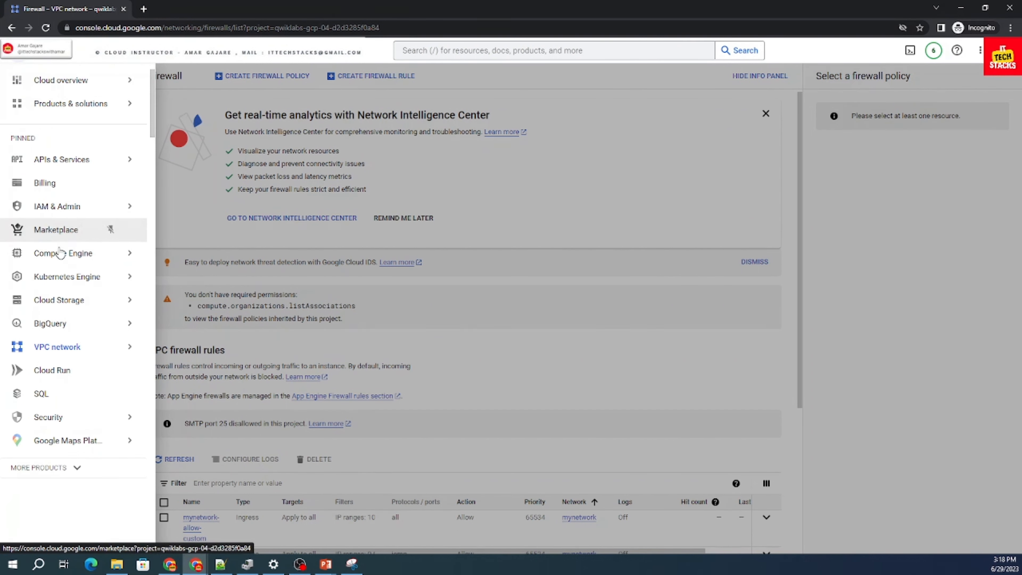
{"action": "mouse_move", "coordinate": [62, 258]}
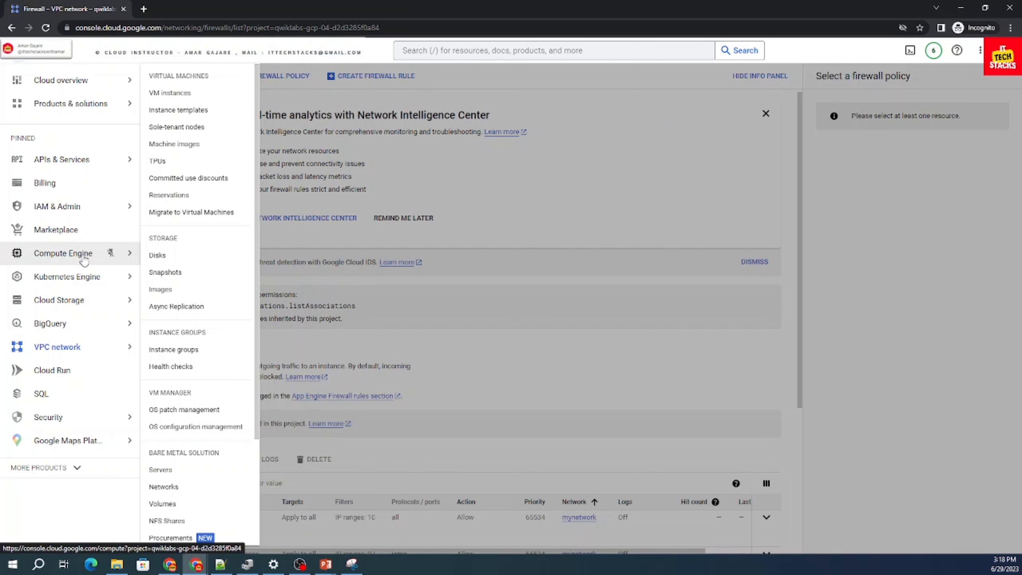
{"action": "left_click", "coordinate": [183, 97]}
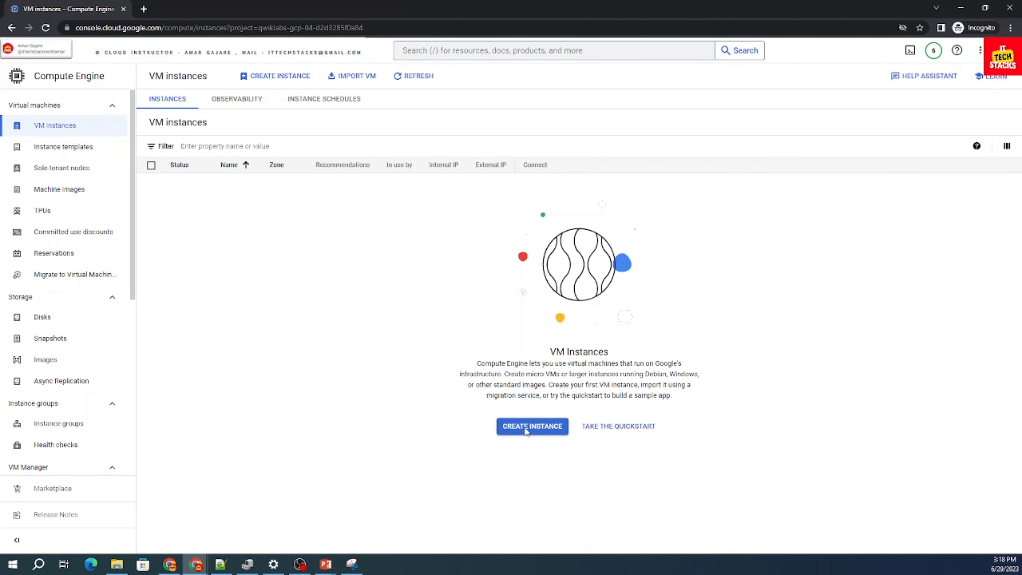
{"action": "left_click", "coordinate": [513, 428]}
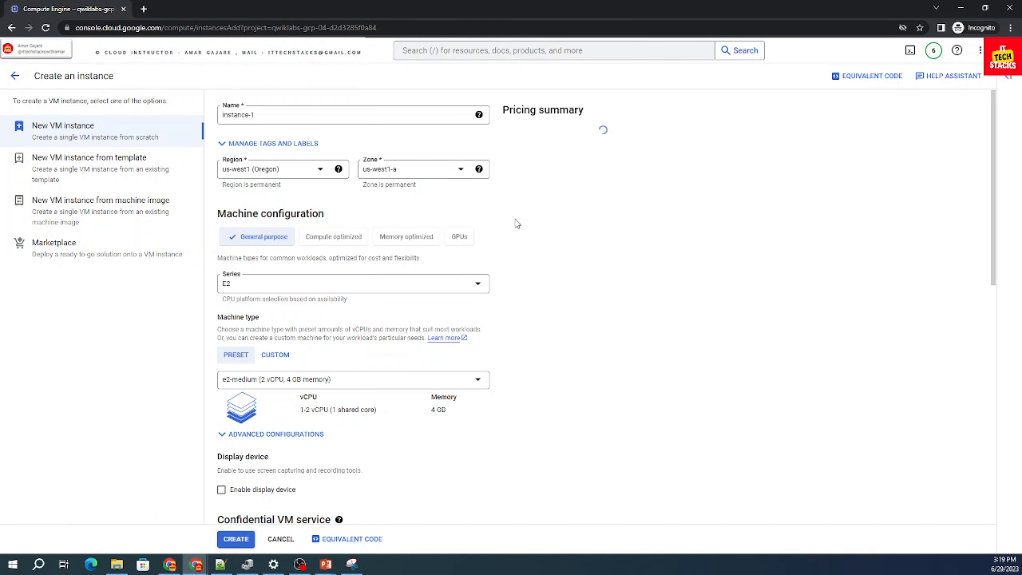
Name the instance mynet-us-vm and choose region us-west1 (Oregon) with zone us-west1-a.
{"action": "left_click", "coordinate": [270, 115]}
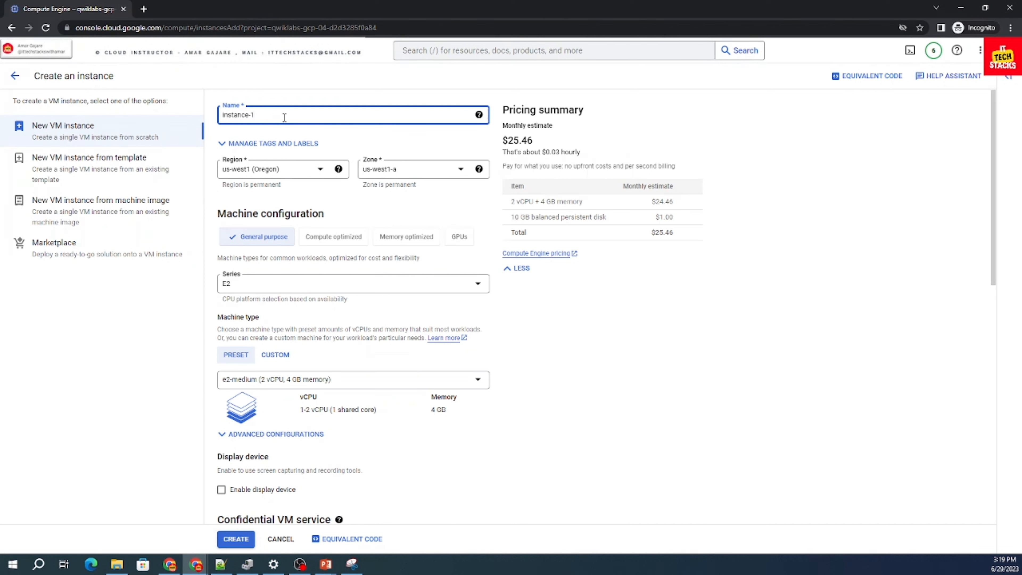
{"action": "left_click_drag", "start_coordinate": [268, 117], "coordinate": [224, 118]}
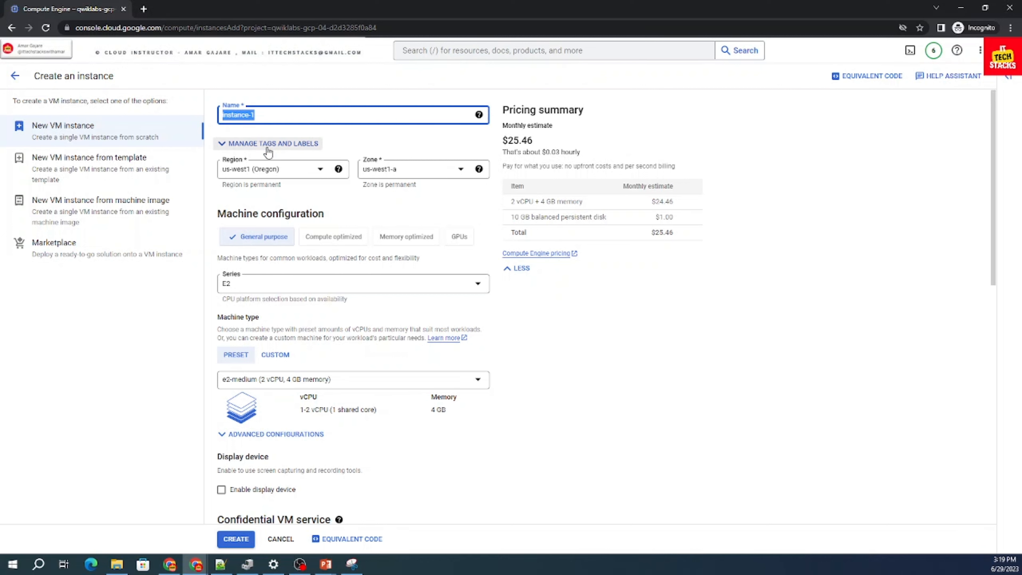
{"action": "type", "text": "mynet-us-vm"}
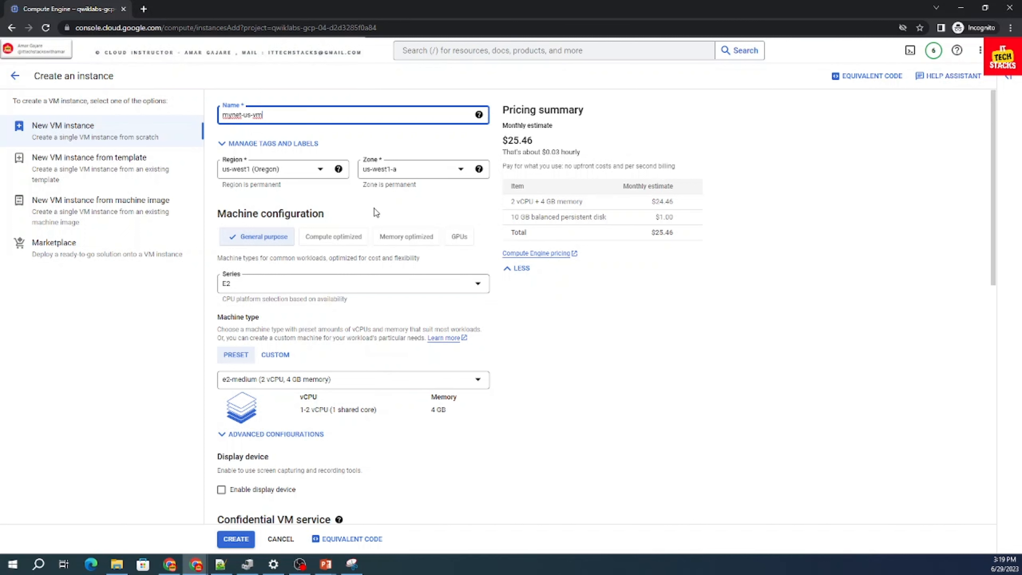
{"action": "left_click", "coordinate": [323, 172]}
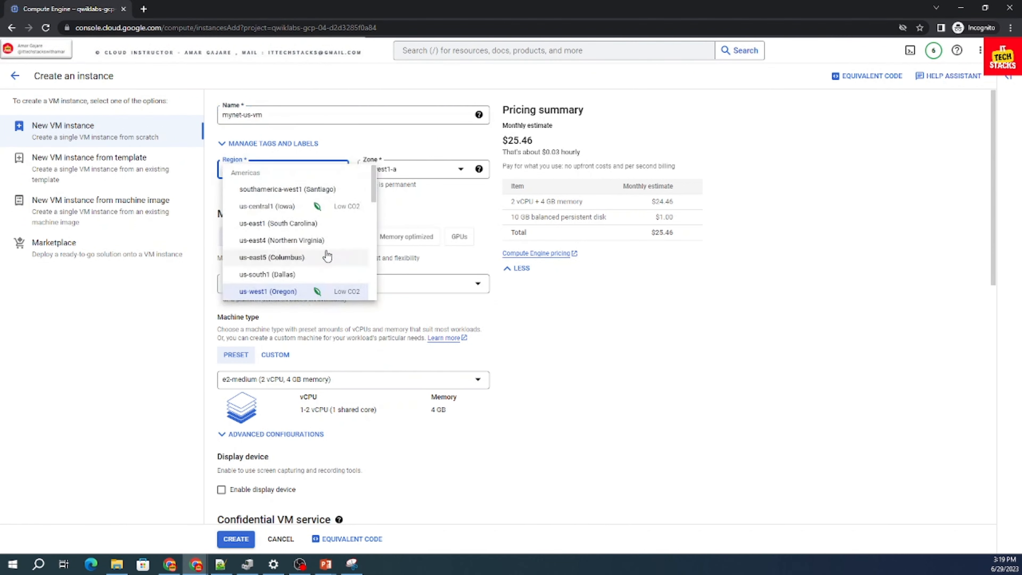
{"action": "scroll", "coordinate": [306, 241], "scroll_direction": "down", "scroll_amount": 2}
{"action": "left_click", "coordinate": [266, 239]}
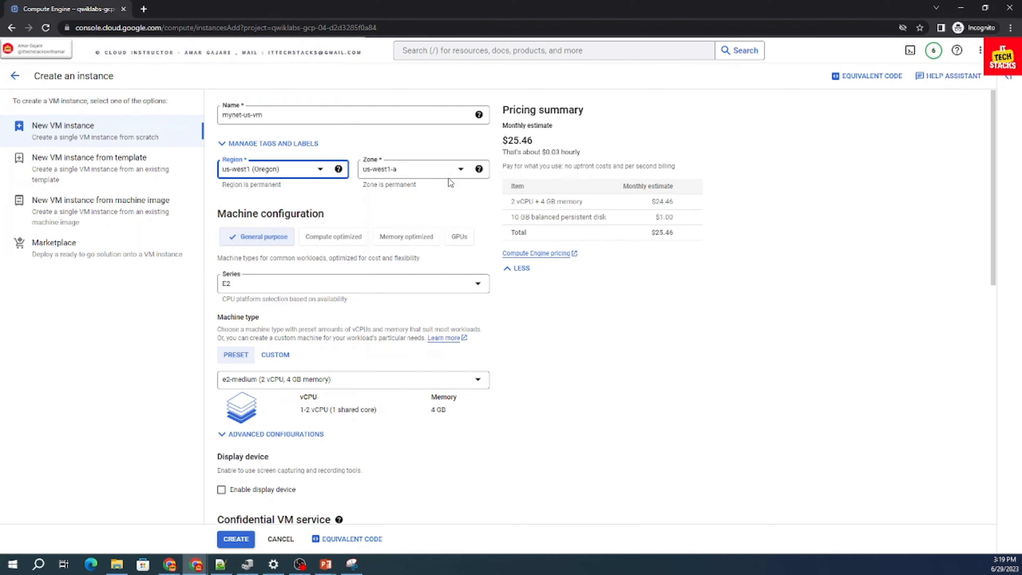
{"action": "left_click", "coordinate": [466, 174]}
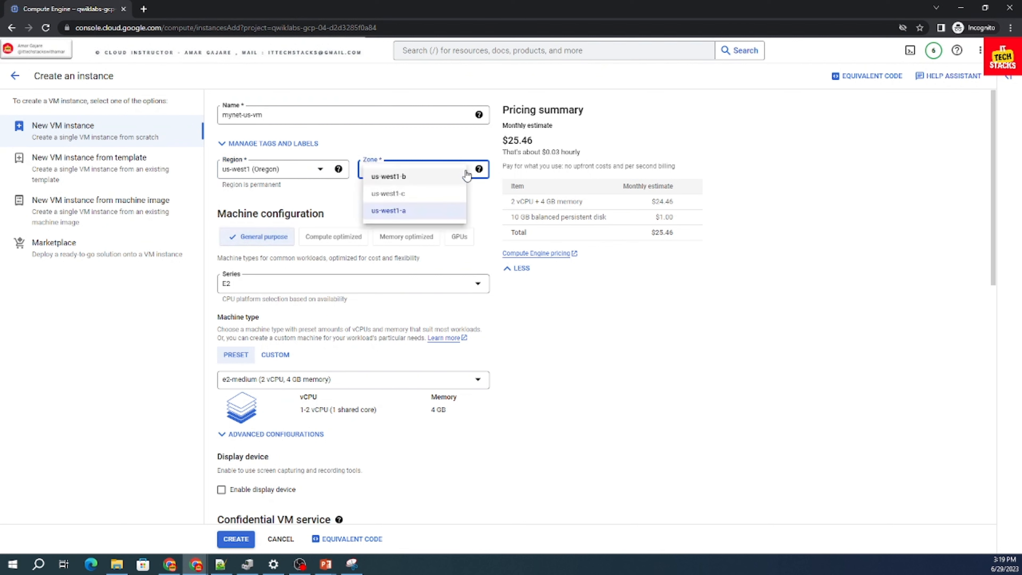
{"action": "left_click", "coordinate": [395, 212]}
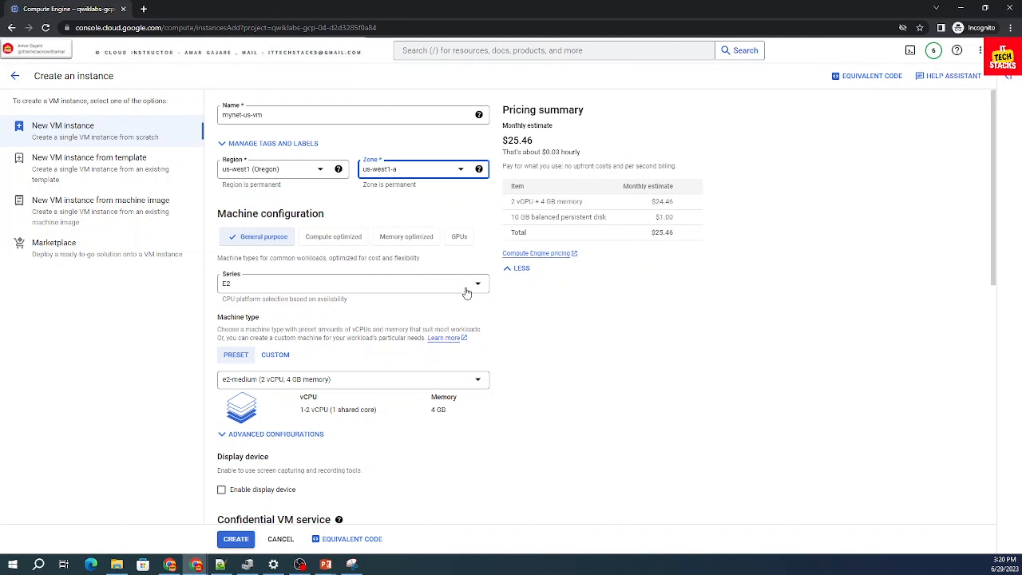
Review the available general-purpose machine series and choose E2 for the instance.
{"action": "left_click", "coordinate": [479, 287]}
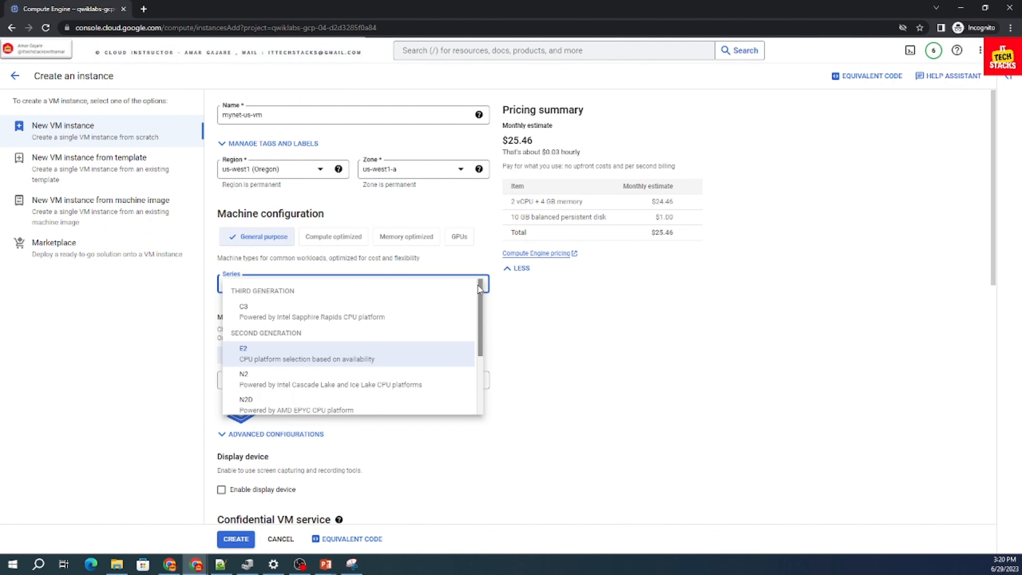
{"action": "scroll", "coordinate": [361, 382], "scroll_direction": "down", "scroll_amount": 3}
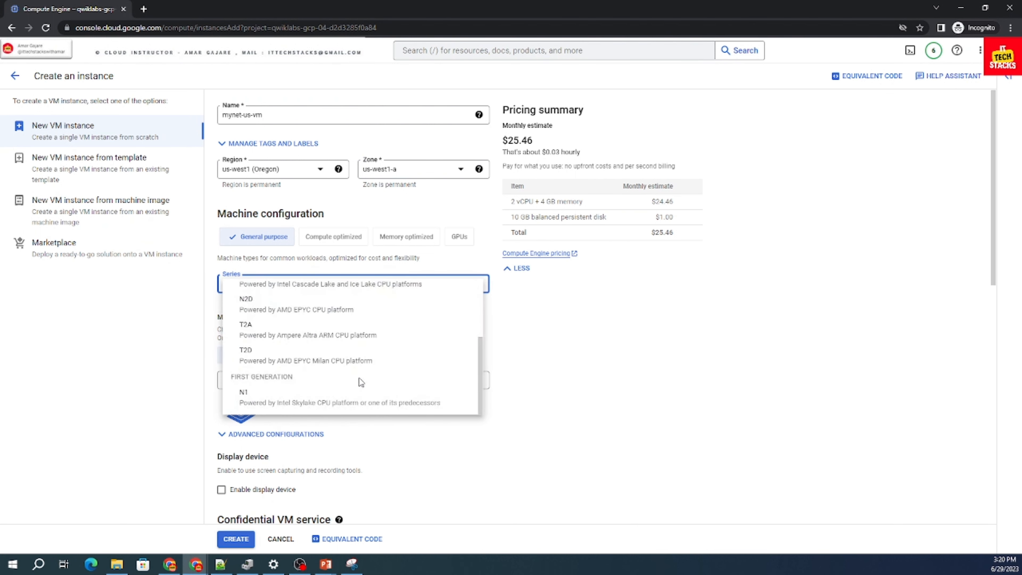
{"action": "scroll", "coordinate": [360, 381], "scroll_direction": "up", "scroll_amount": 3}
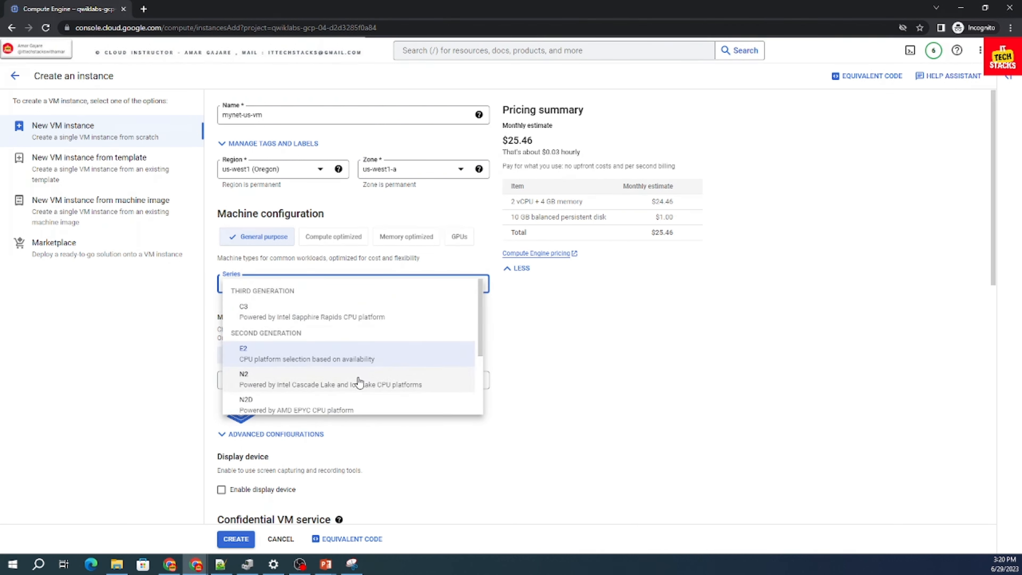
{"action": "scroll", "coordinate": [359, 382], "scroll_direction": "down", "scroll_amount": 3}
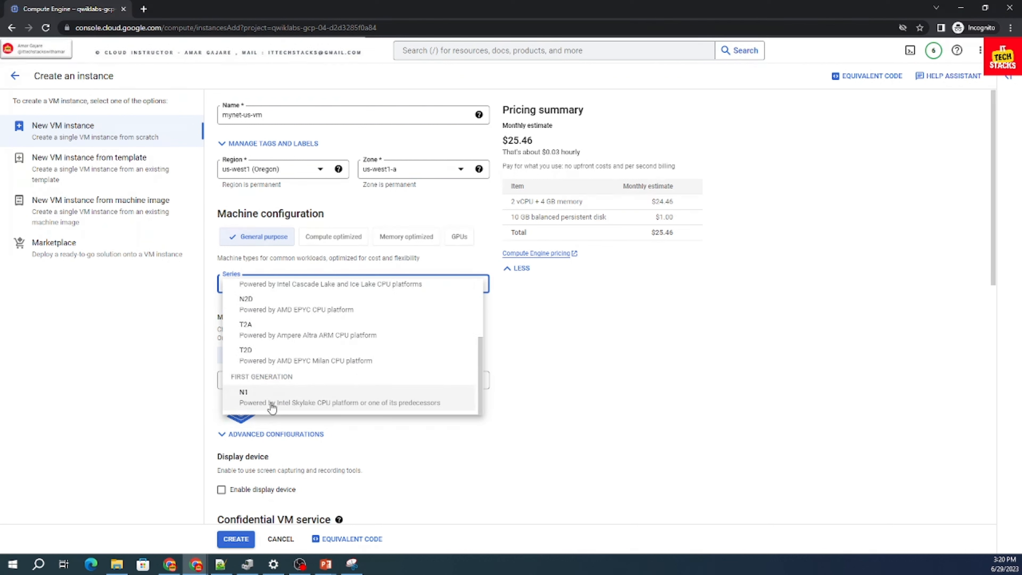
{"action": "scroll", "coordinate": [335, 398], "scroll_direction": "up", "scroll_amount": 3}
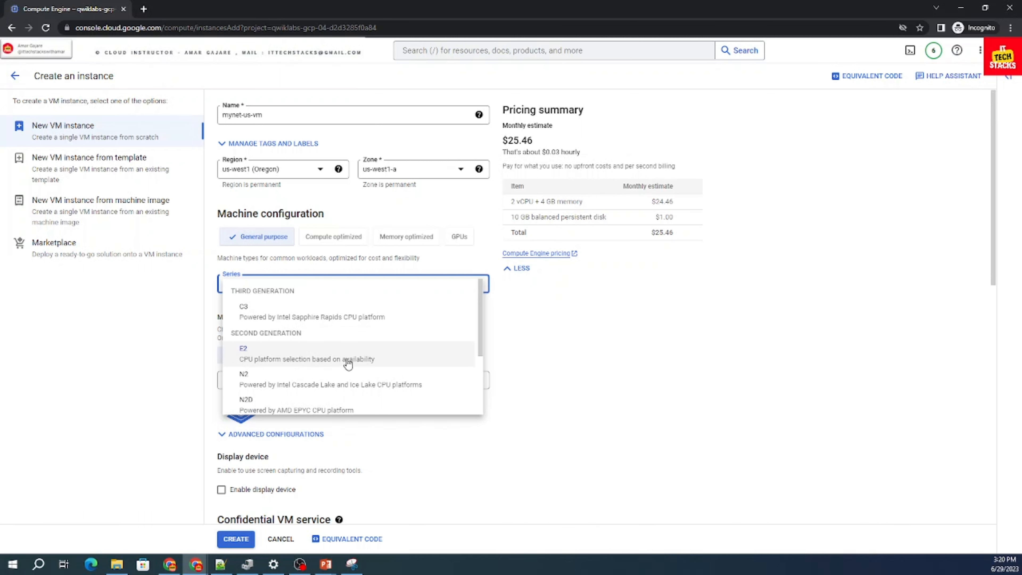
{"action": "left_click", "coordinate": [317, 363]}
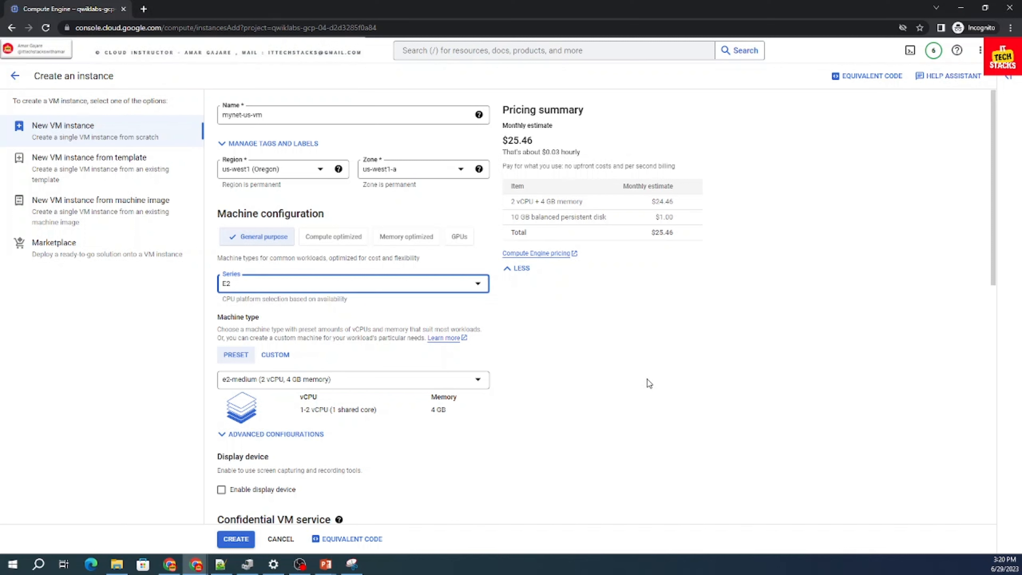
Review the E2 standard, high-memory, high-CPU and shared-core machine types and choose e2-micro for the instance.
{"action": "left_click", "coordinate": [484, 385]}
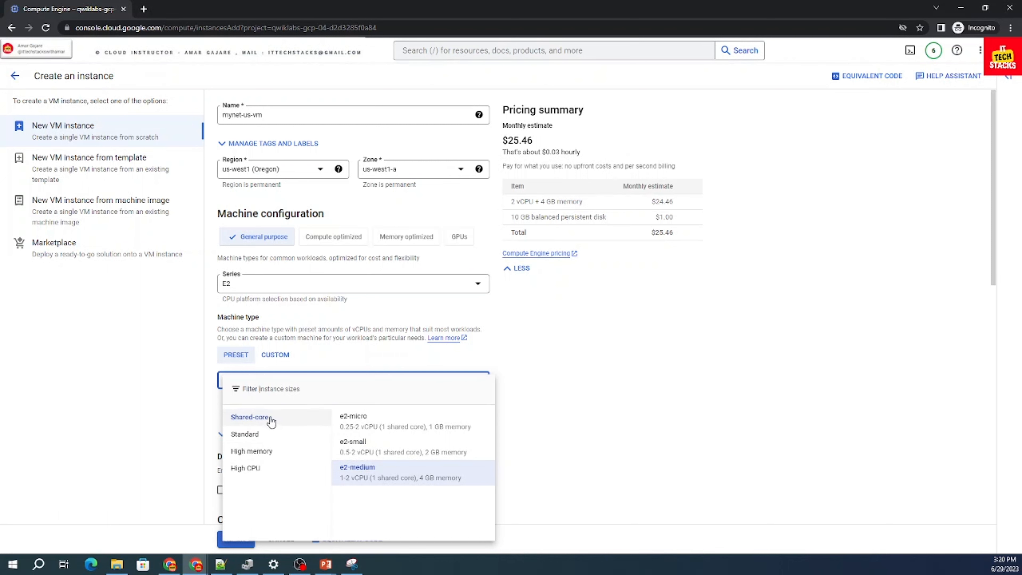
{"action": "left_click", "coordinate": [268, 433]}
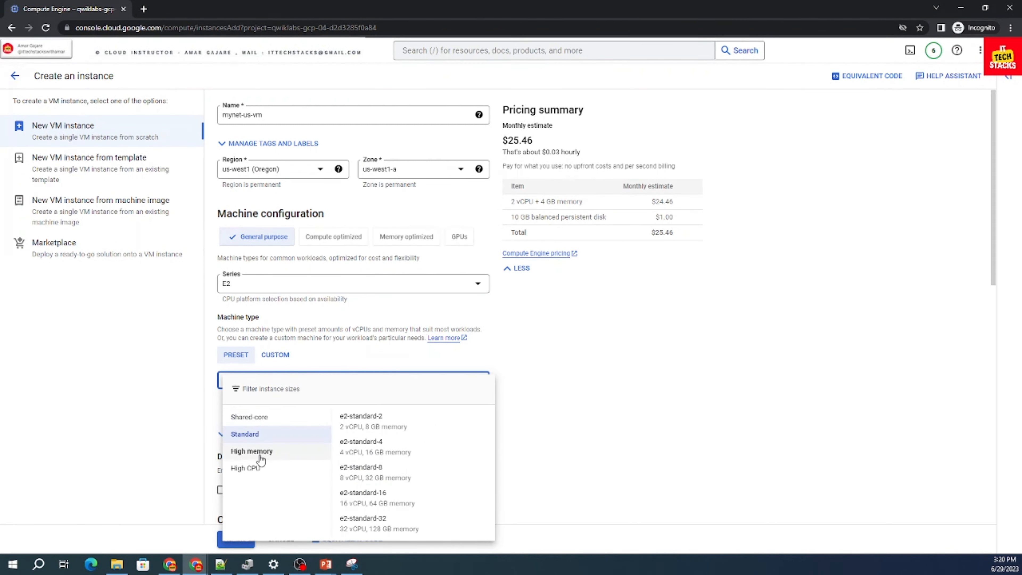
{"action": "left_click", "coordinate": [259, 454]}
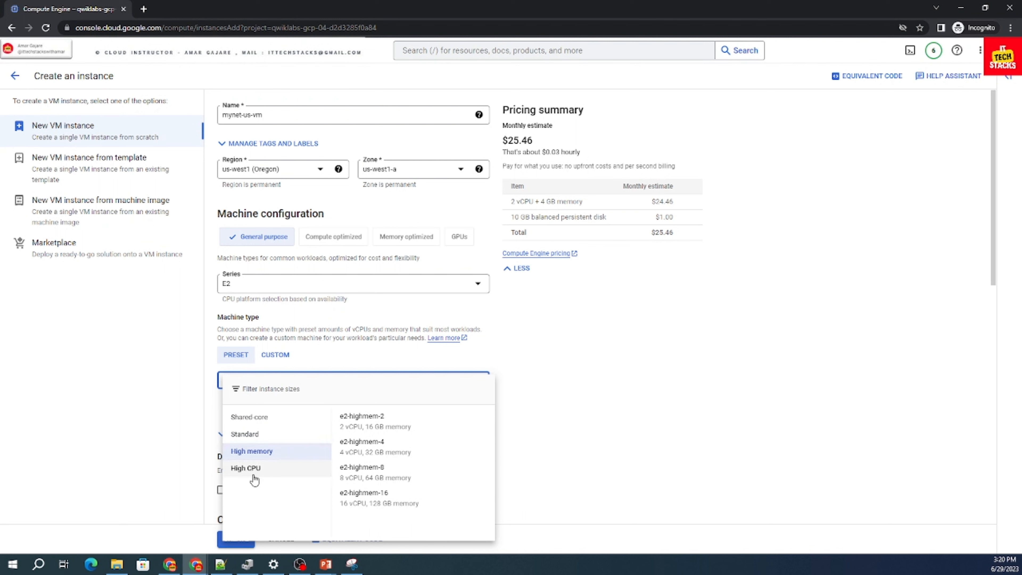
{"action": "left_click", "coordinate": [253, 475]}
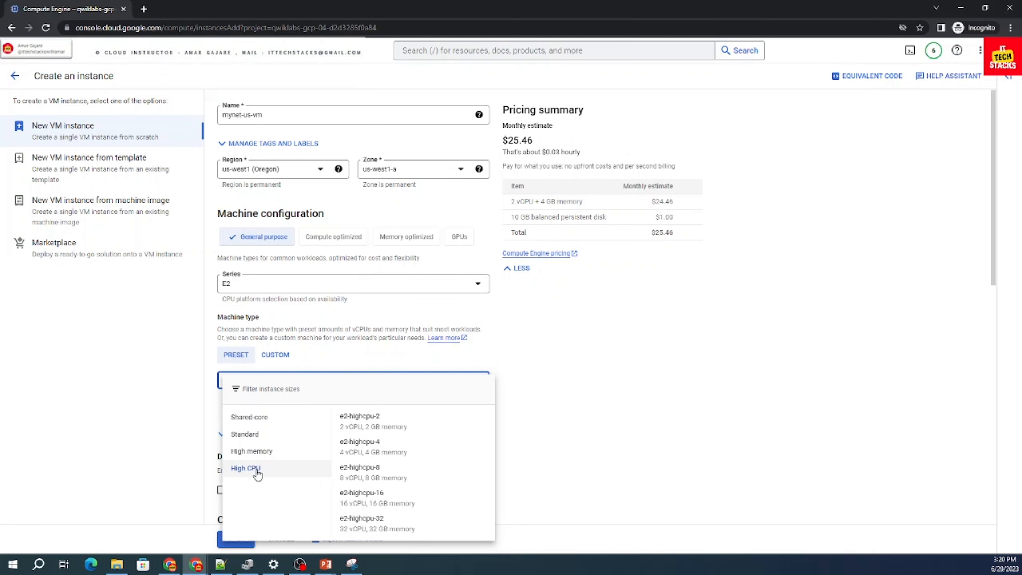
{"action": "left_click", "coordinate": [260, 455]}
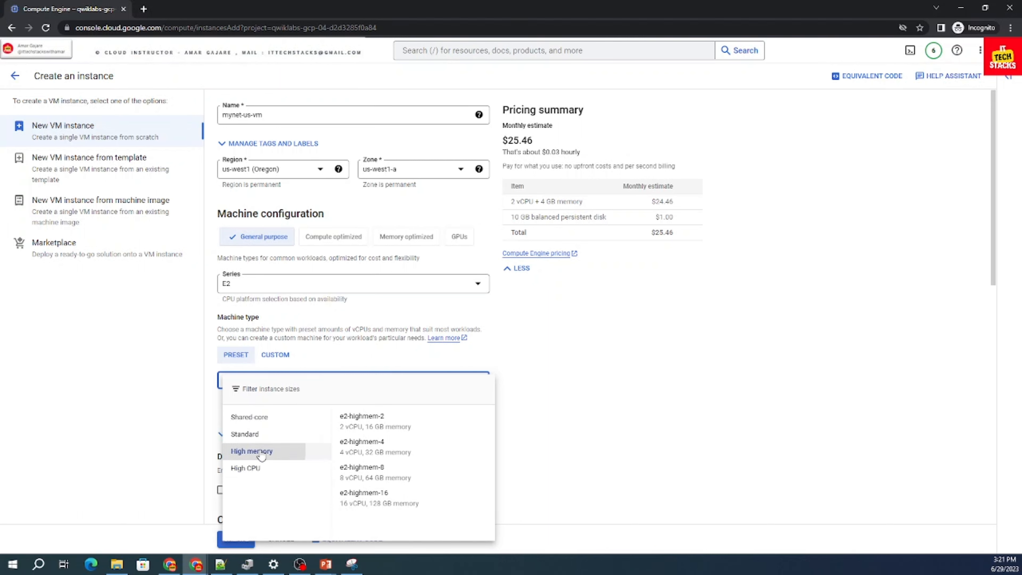
{"action": "left_click", "coordinate": [246, 435]}
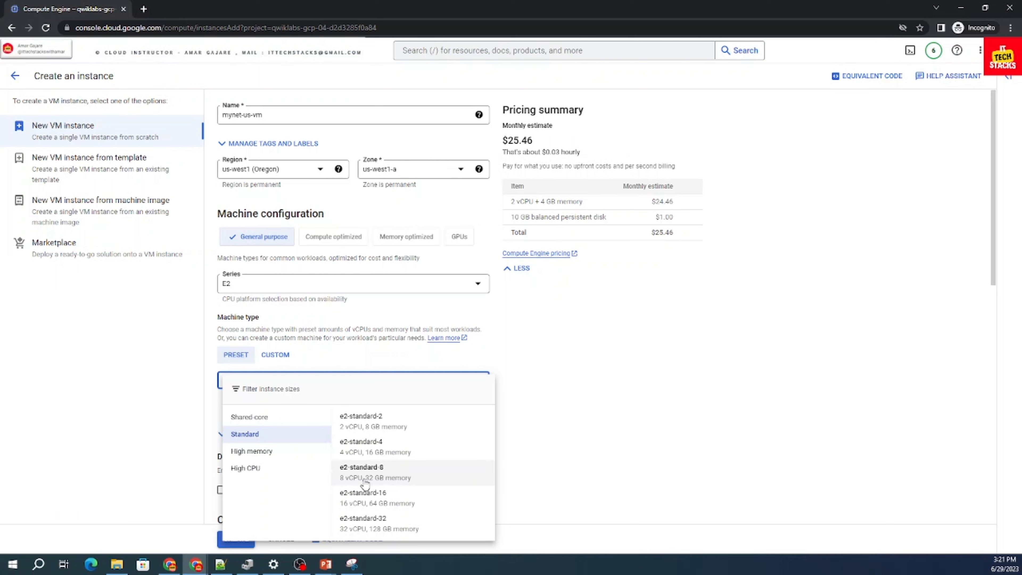
{"action": "left_click", "coordinate": [252, 420]}
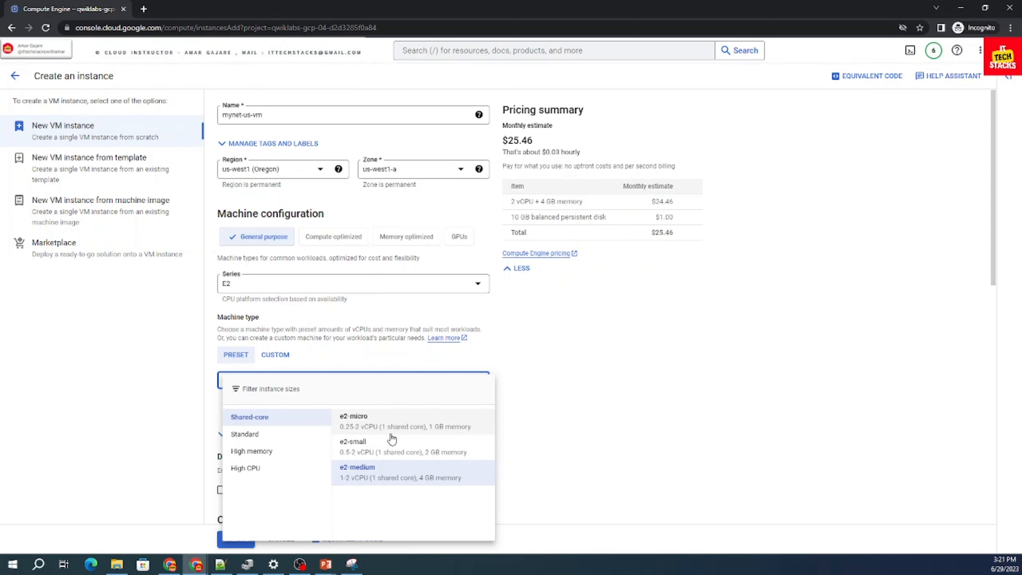
{"action": "left_click", "coordinate": [449, 427]}
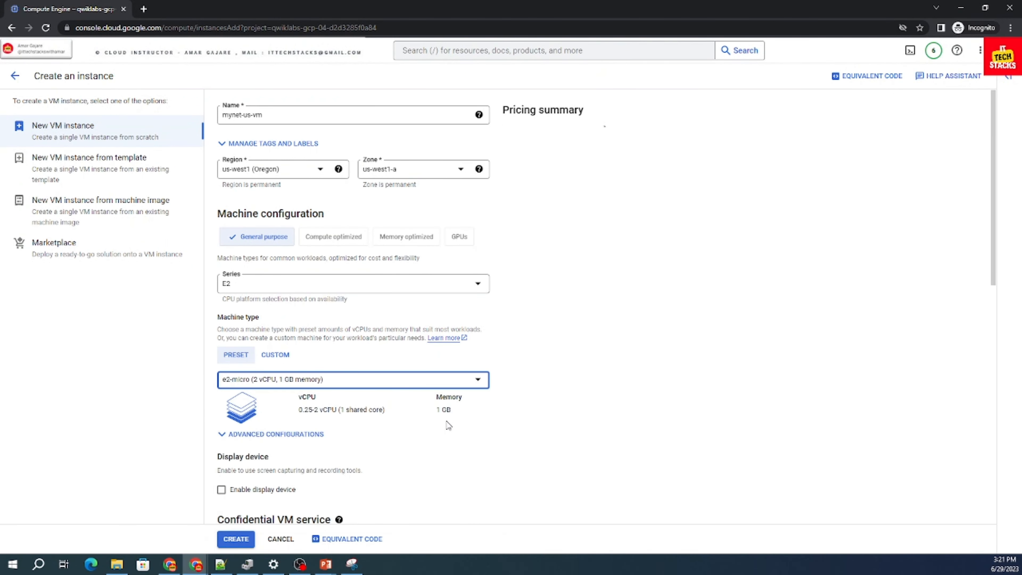
Select the high-CPU type e2-highcpu-32 to compare its monthly estimate, and set the machine type back to e2-micro.
{"action": "scroll", "coordinate": [582, 443], "scroll_direction": "down", "scroll_amount": 3}
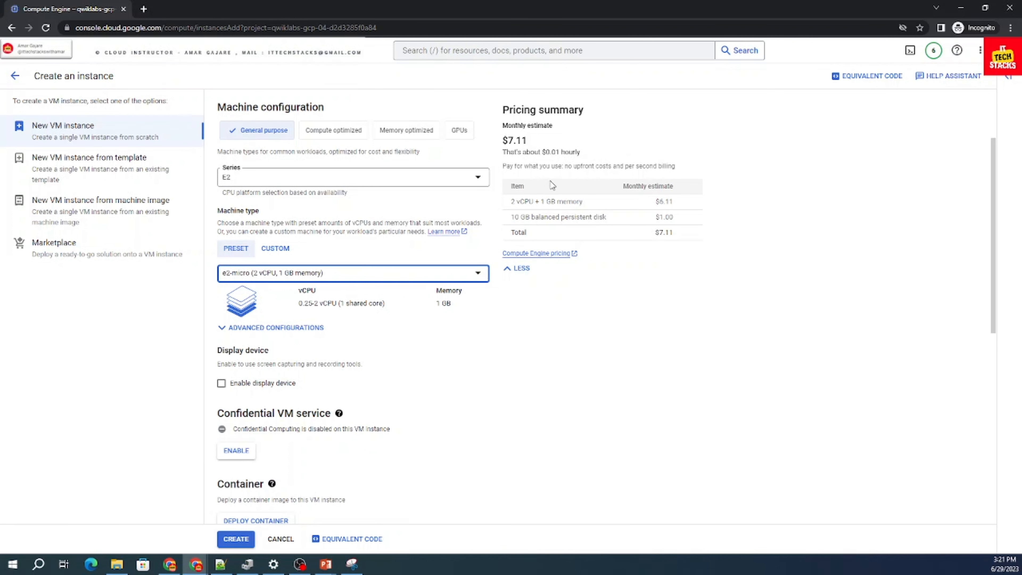
{"action": "left_click", "coordinate": [469, 277]}
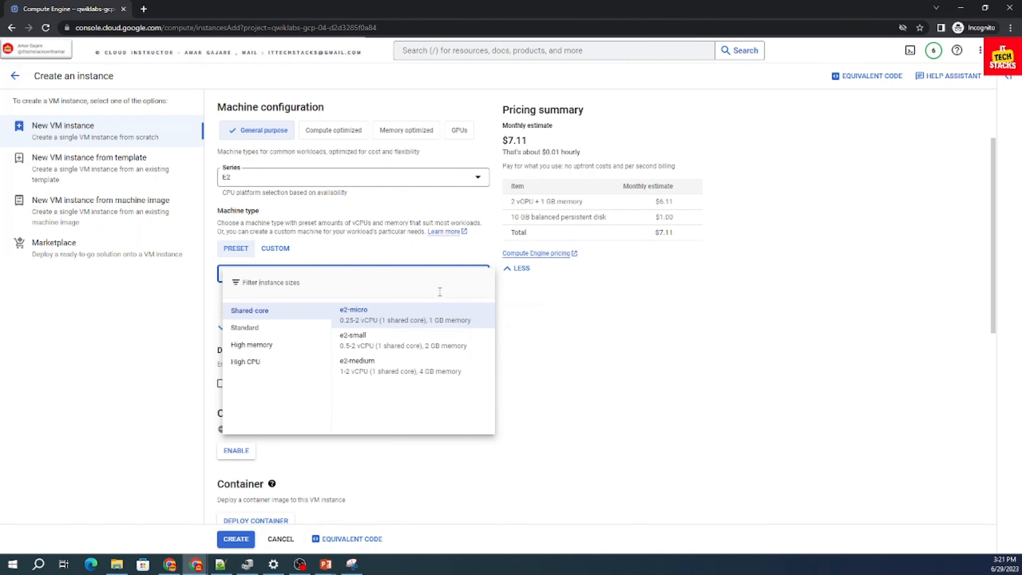
{"action": "mouse_move", "coordinate": [258, 364]}
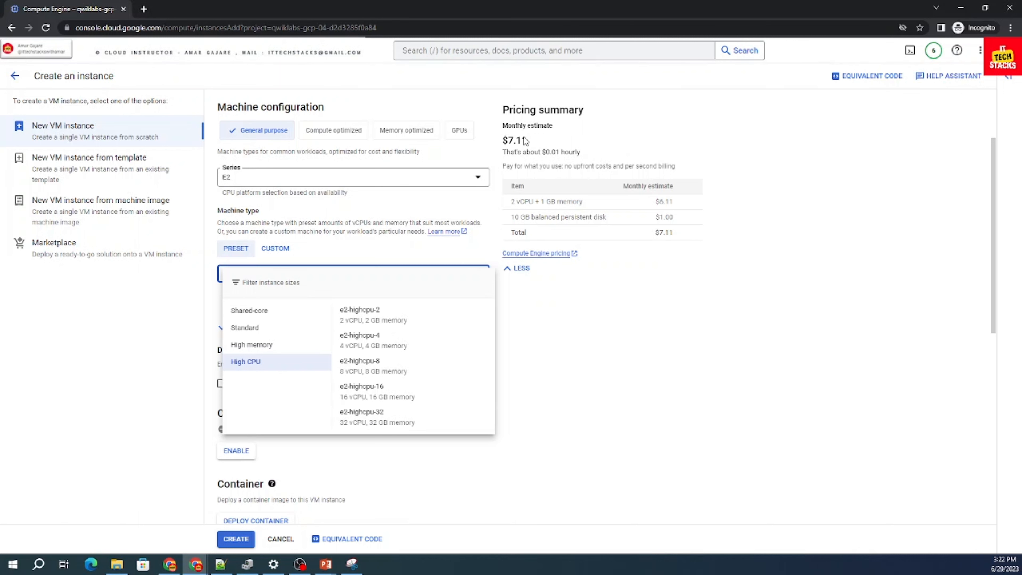
{"action": "left_click", "coordinate": [378, 421]}
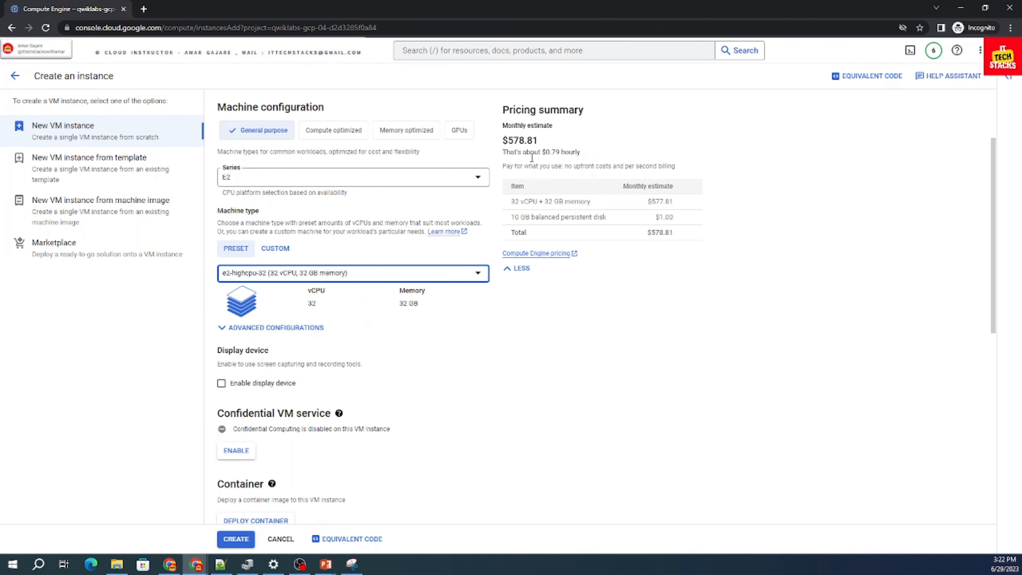
{"action": "left_click", "coordinate": [475, 274]}
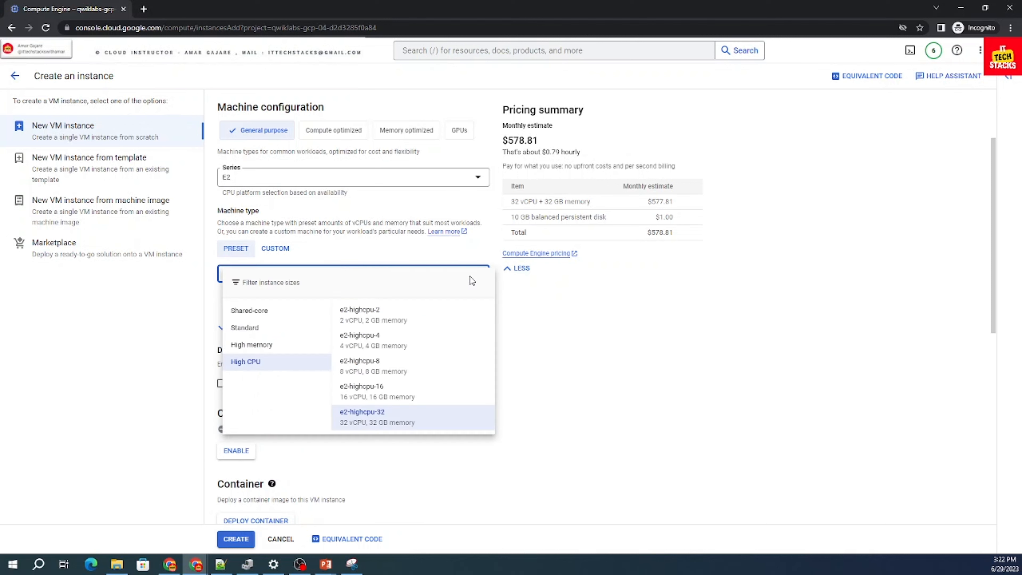
{"action": "left_click", "coordinate": [282, 313]}
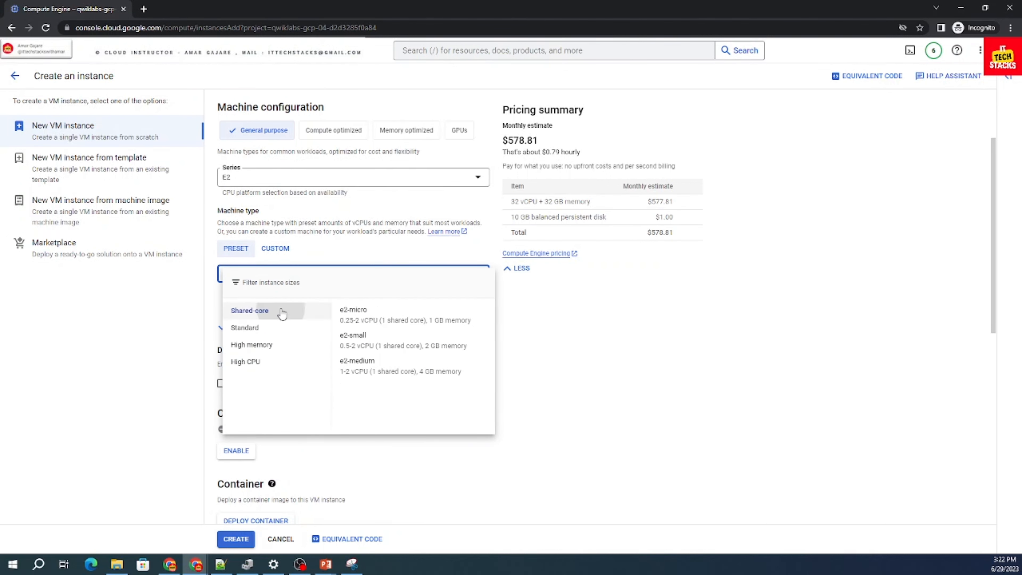
{"action": "left_click", "coordinate": [377, 317]}
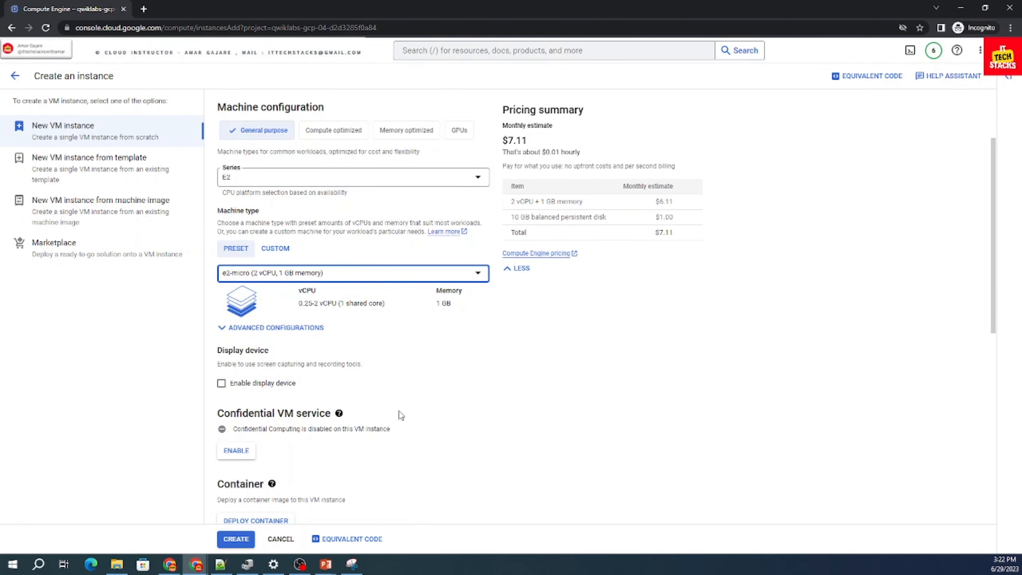
Review the remaining instance settings and try to create the mynet-us-vm instance.
{"action": "scroll", "coordinate": [416, 417], "scroll_direction": "down", "scroll_amount": 5}
{"action": "scroll", "coordinate": [418, 421], "scroll_direction": "down", "scroll_amount": 4}
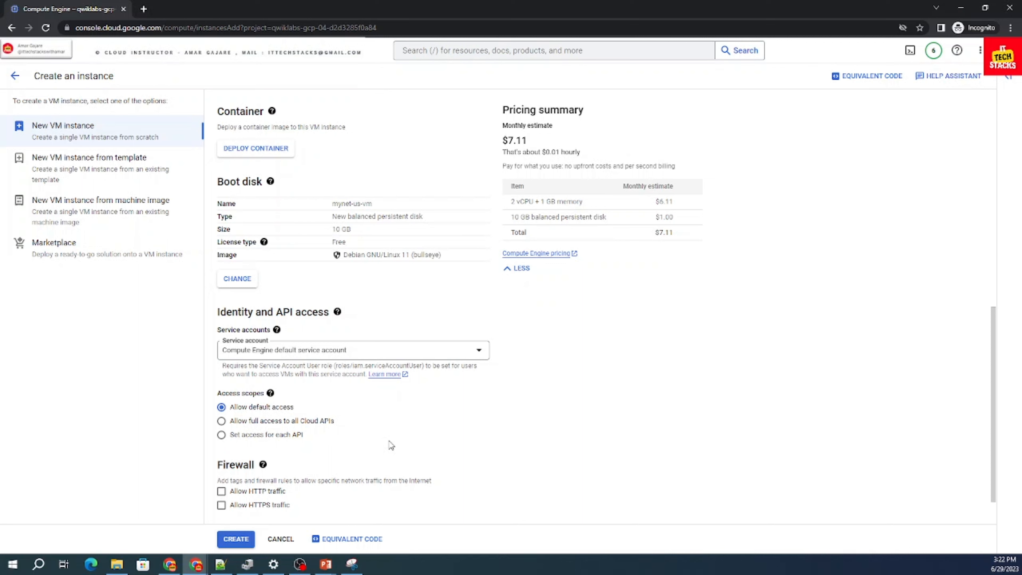
{"action": "scroll", "coordinate": [391, 445], "scroll_direction": "down", "scroll_amount": 1}
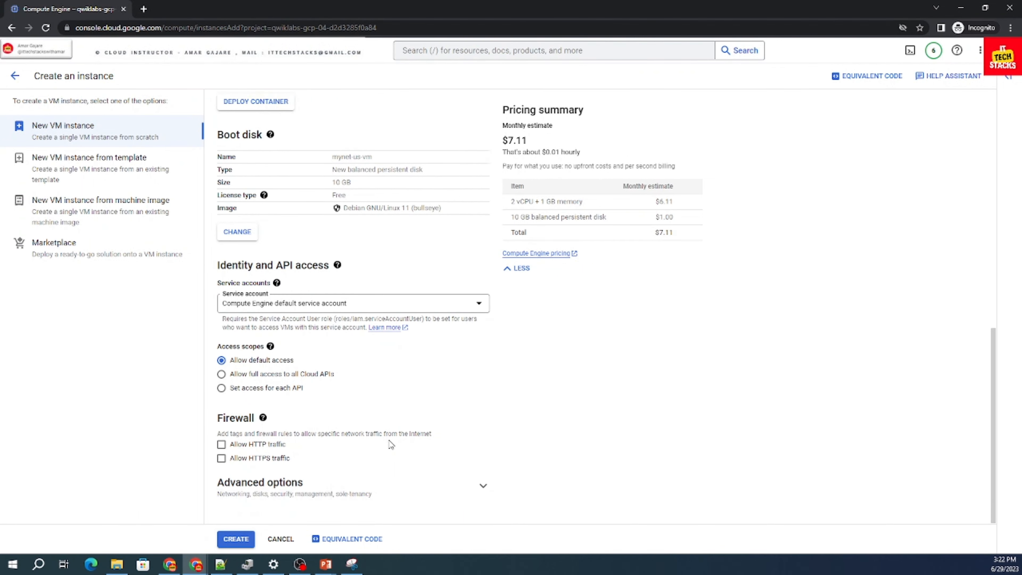
{"action": "scroll", "coordinate": [391, 444], "scroll_direction": "up", "scroll_amount": 10}
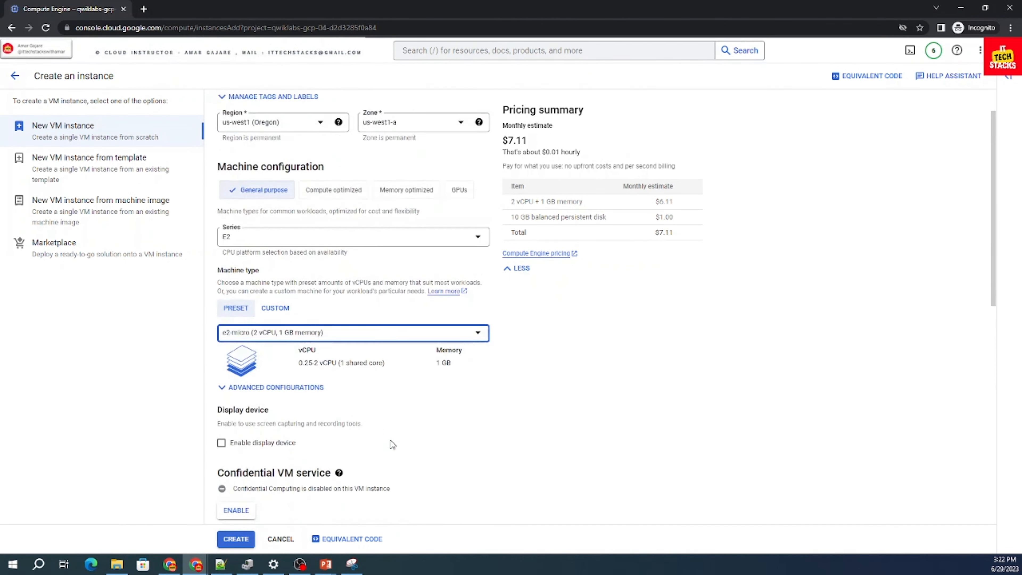
{"action": "scroll", "coordinate": [390, 445], "scroll_direction": "up", "scroll_amount": 1}
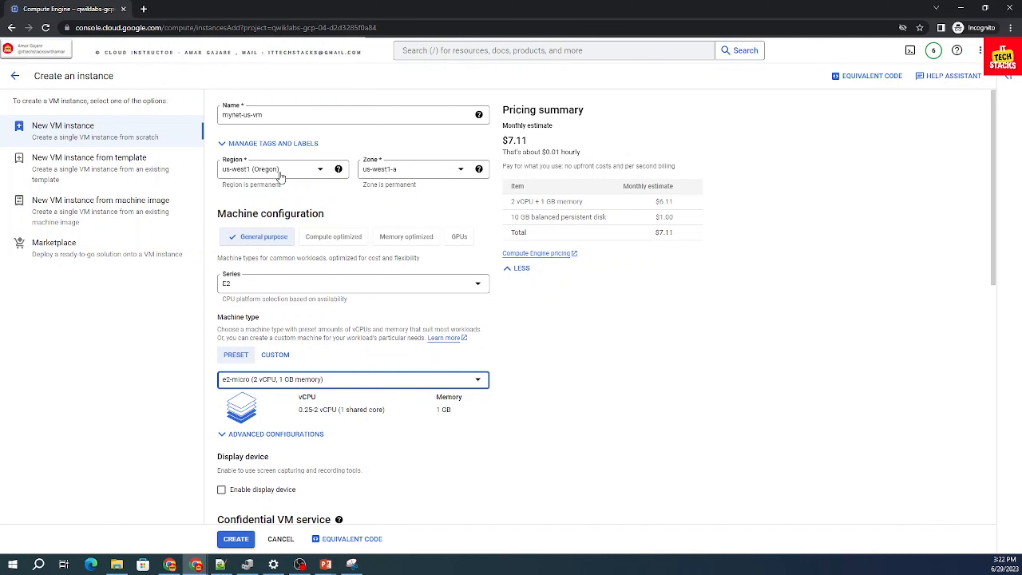
{"action": "scroll", "coordinate": [466, 410], "scroll_direction": "down", "scroll_amount": 4}
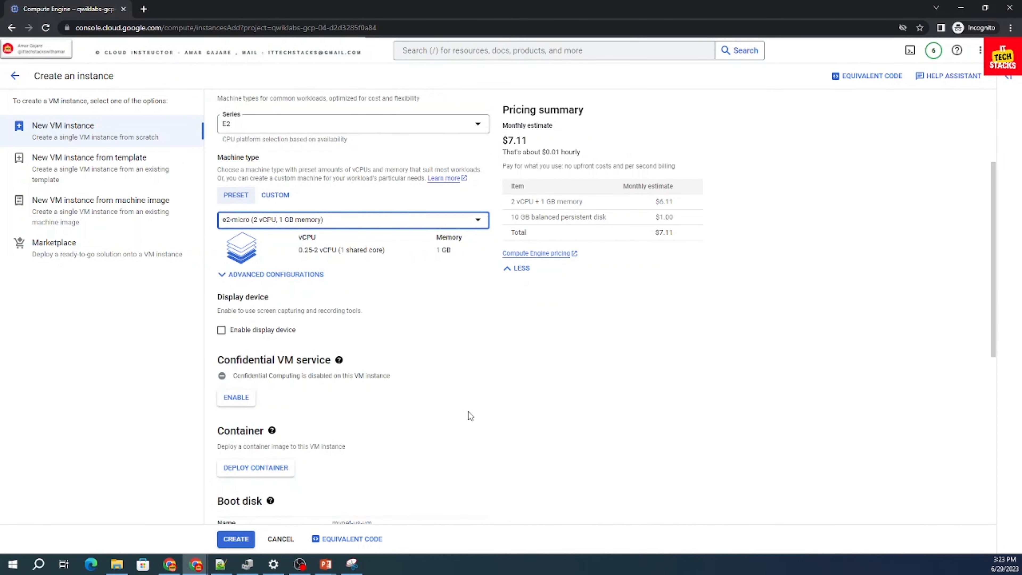
{"action": "left_click", "coordinate": [236, 540]}
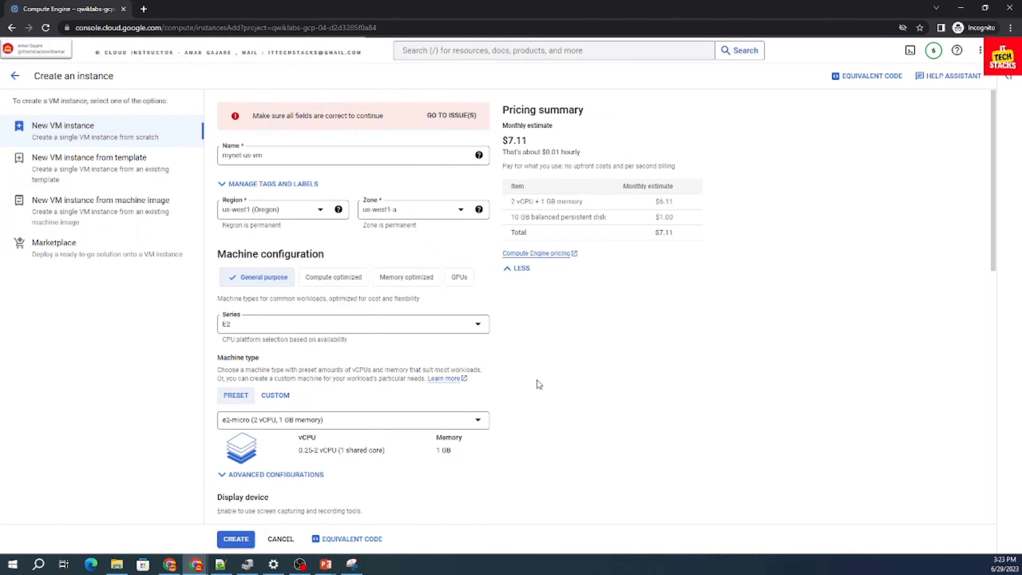
Go to the flagged network interface issue, select mynetwork as the network and try to choose a subnetwork.
{"action": "left_click", "coordinate": [445, 117]}
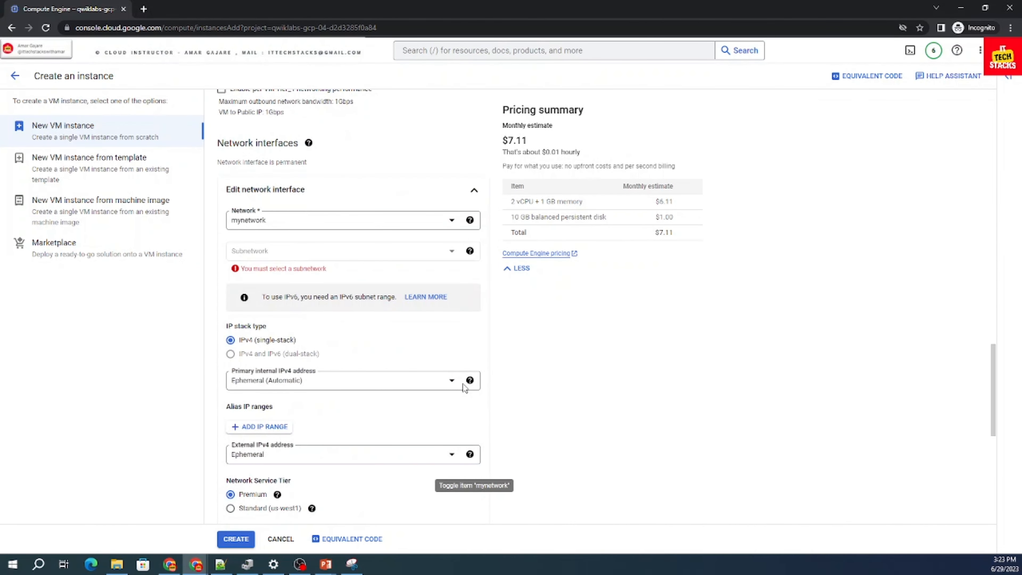
{"action": "left_click", "coordinate": [453, 224]}
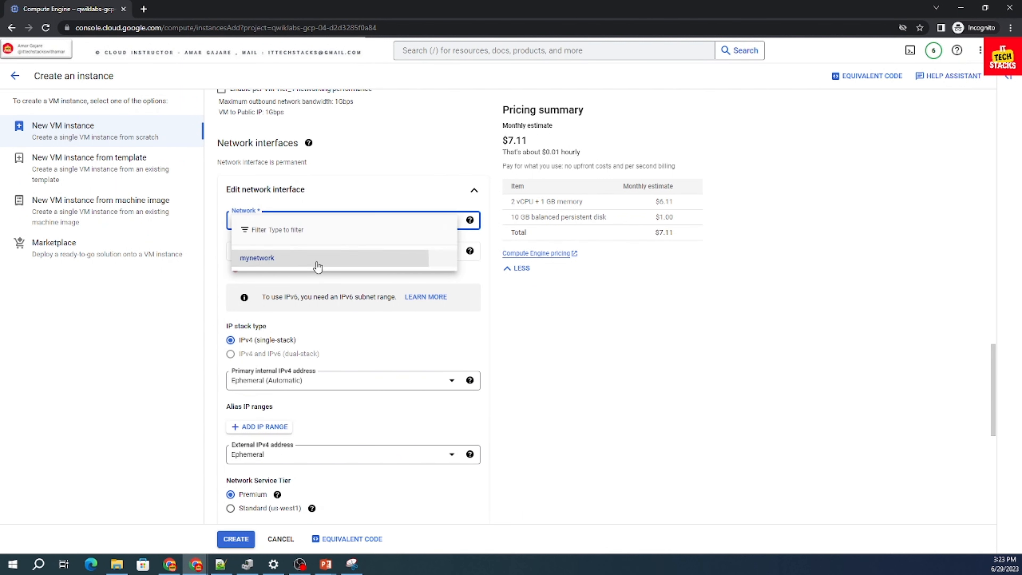
{"action": "left_click", "coordinate": [317, 261]}
{"action": "left_click", "coordinate": [454, 255]}
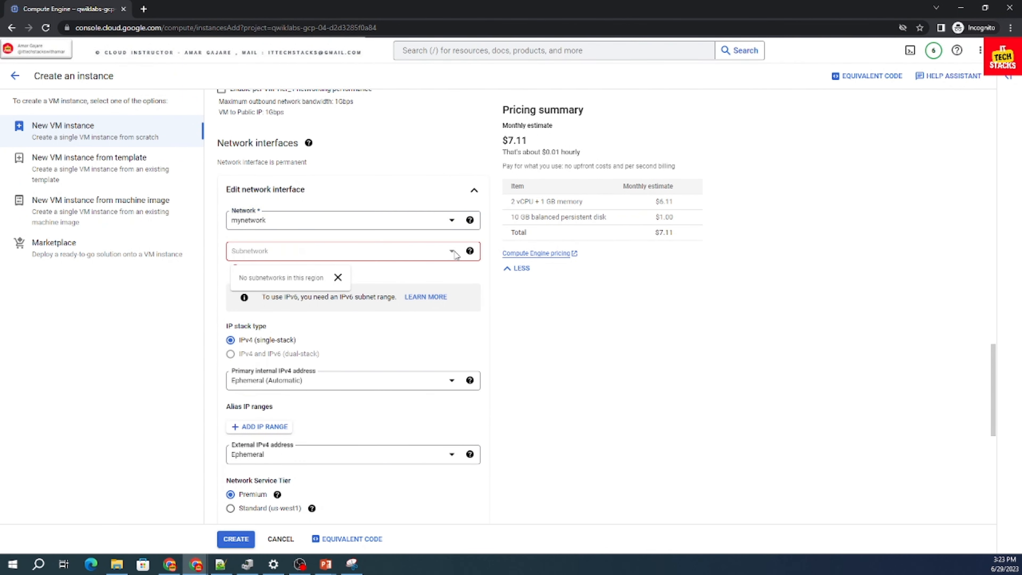
{"action": "left_click", "coordinate": [451, 278]}
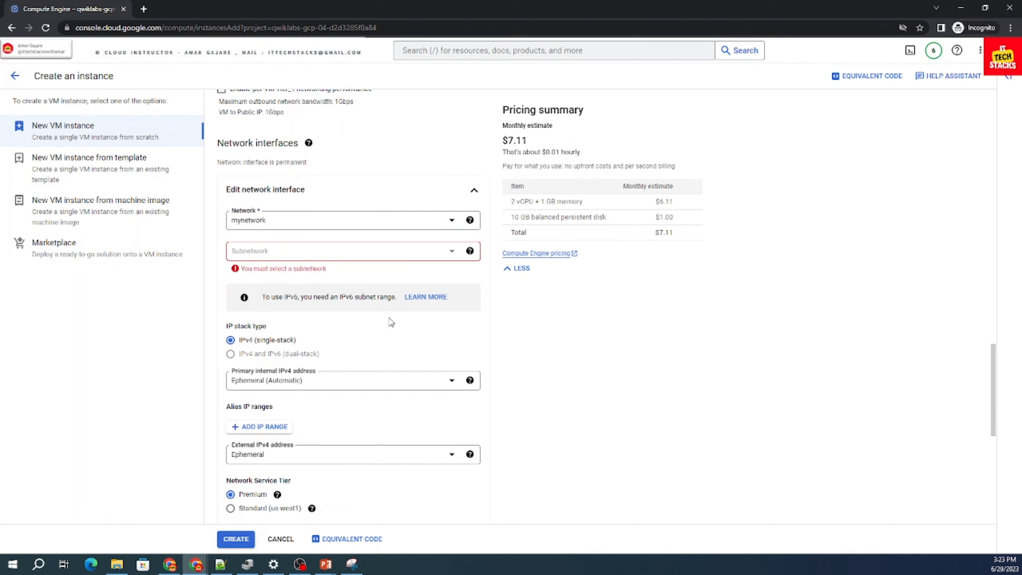
Recheck the instance form's networking, access, boot disk, machine type, region and zone settings.
{"action": "scroll", "coordinate": [399, 339], "scroll_direction": "up", "scroll_amount": 5}
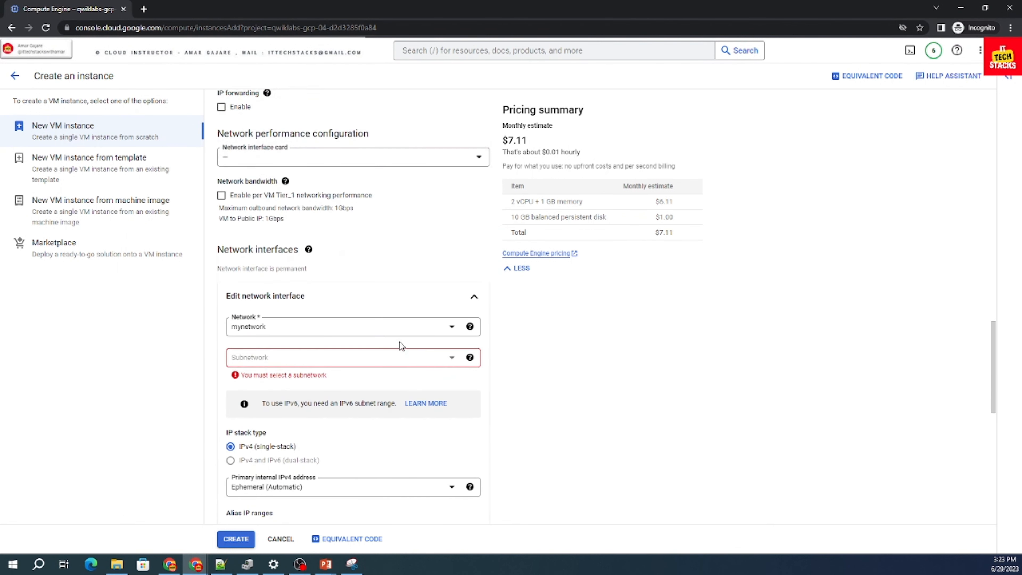
{"action": "scroll", "coordinate": [400, 344], "scroll_direction": "up", "scroll_amount": 5}
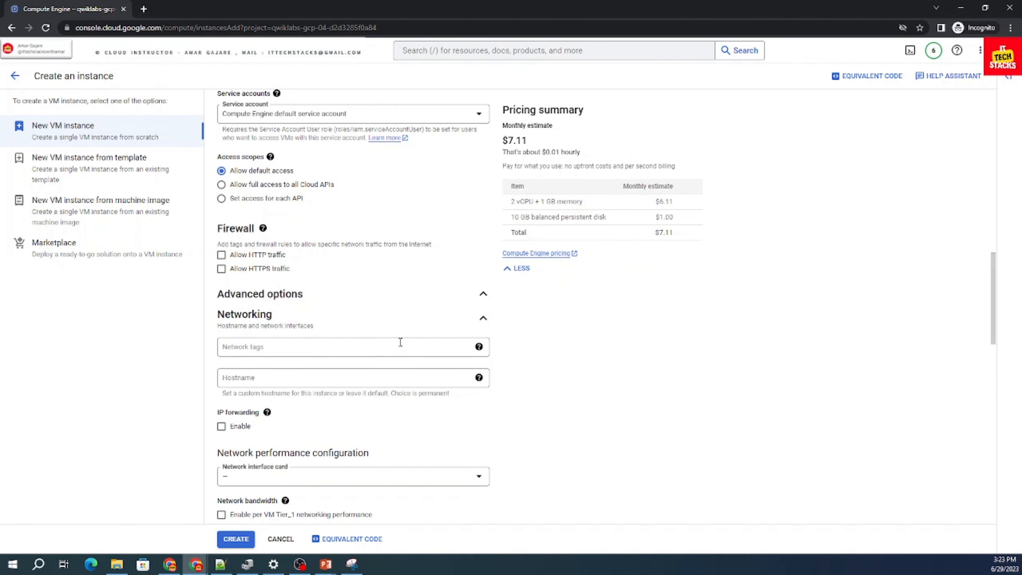
{"action": "scroll", "coordinate": [400, 341], "scroll_direction": "up", "scroll_amount": 4}
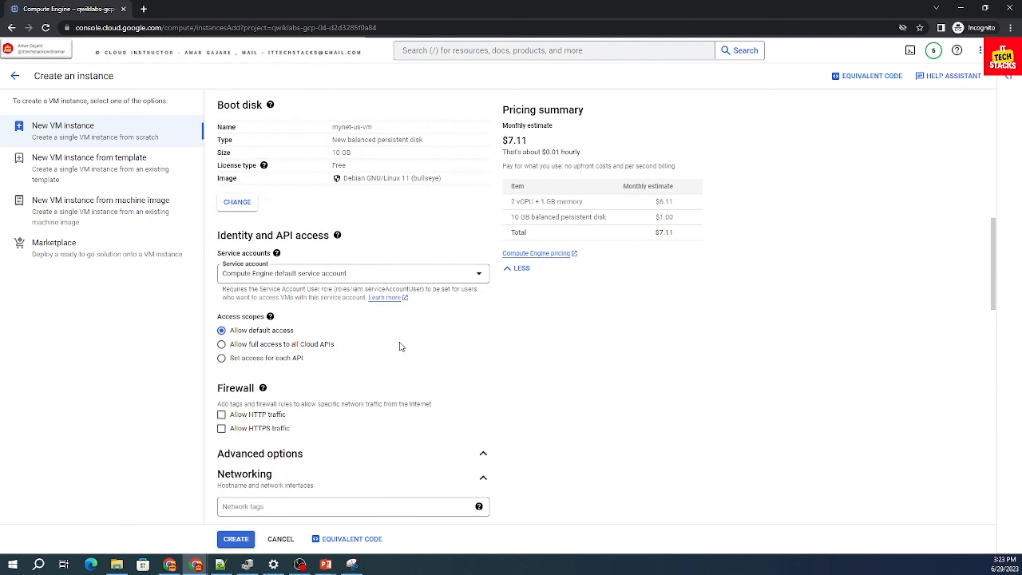
{"action": "scroll", "coordinate": [400, 343], "scroll_direction": "up", "scroll_amount": 4}
{"action": "scroll", "coordinate": [399, 343], "scroll_direction": "up", "scroll_amount": 5}
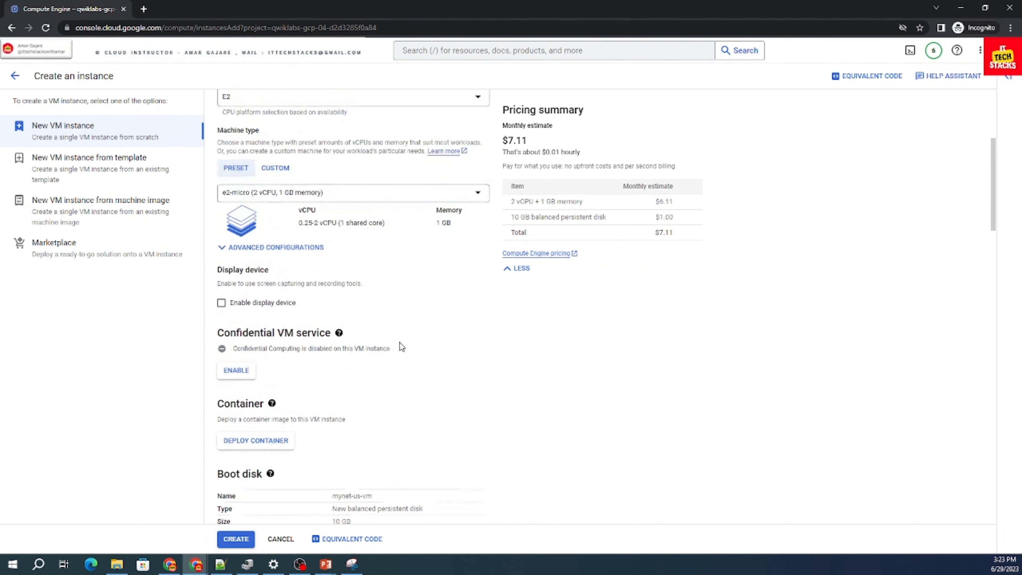
{"action": "scroll", "coordinate": [395, 348], "scroll_direction": "up", "scroll_amount": 3}
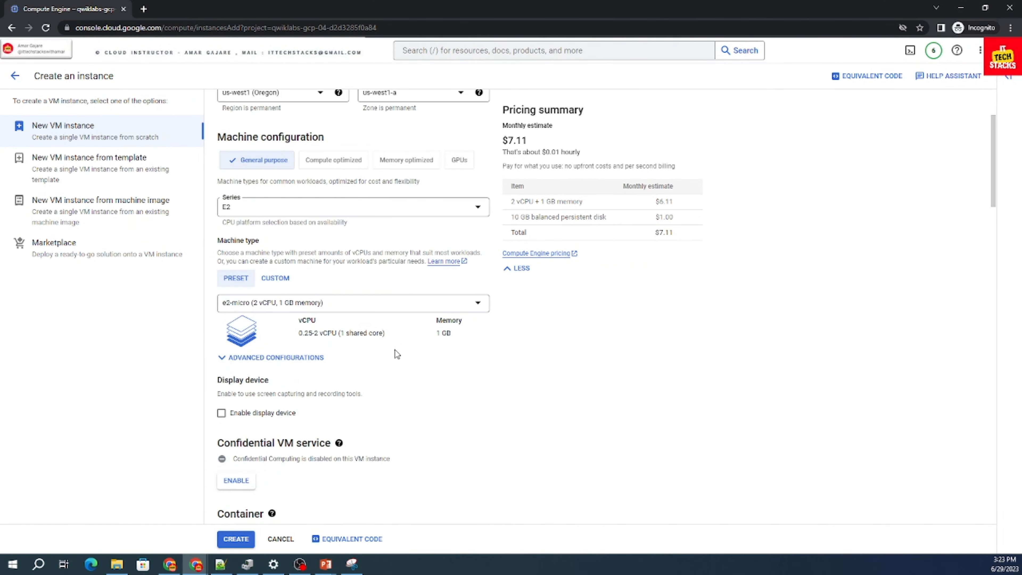
{"action": "scroll", "coordinate": [395, 350], "scroll_direction": "up", "scroll_amount": 3}
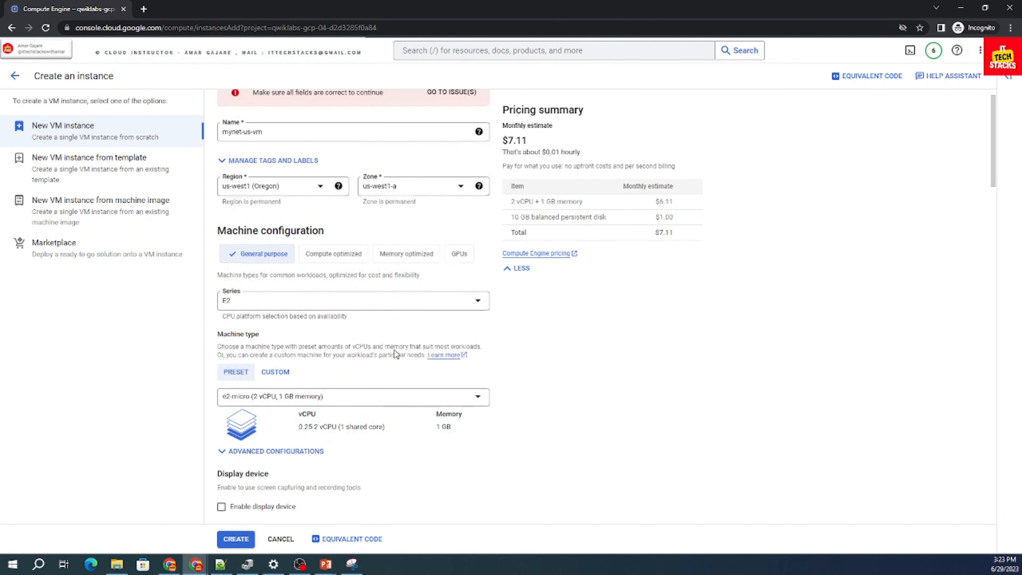
{"action": "scroll", "coordinate": [394, 349], "scroll_direction": "down", "scroll_amount": 7}
{"action": "scroll", "coordinate": [394, 350], "scroll_direction": "down", "scroll_amount": 1}
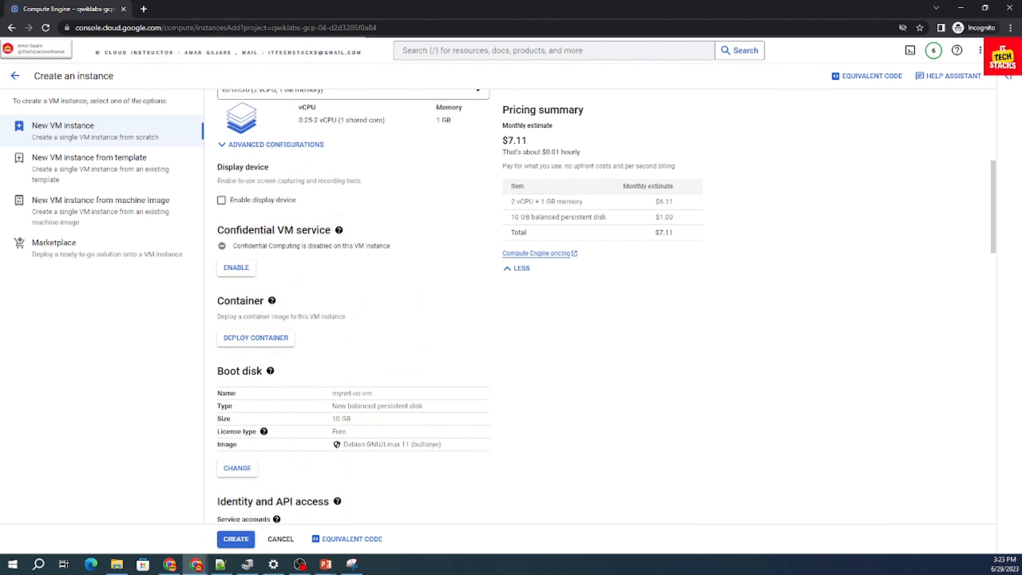
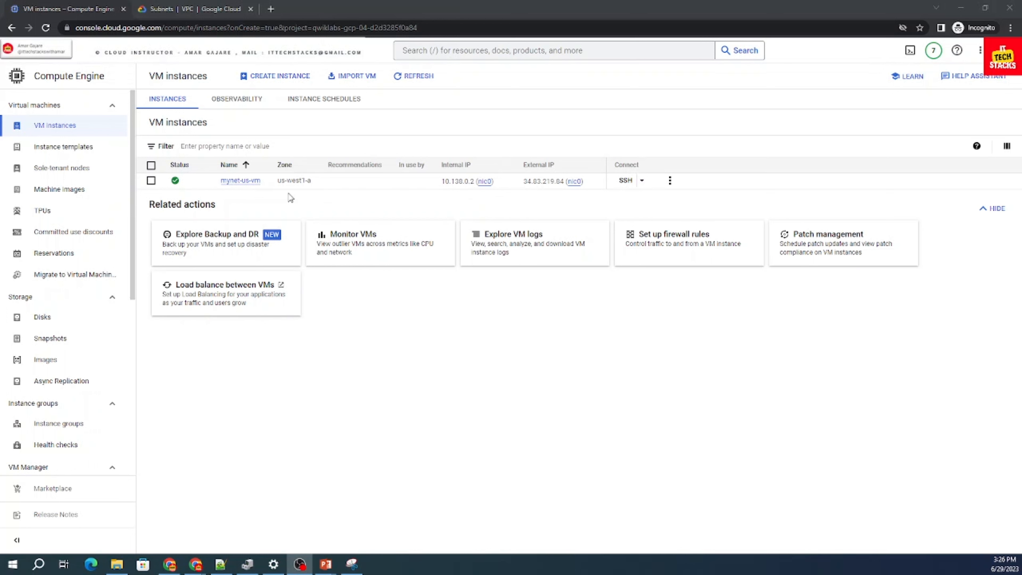
Open the details of the mynet-us-vm instance and examine its basic information, machine configuration and networking.
{"action": "left_click", "coordinate": [237, 182]}
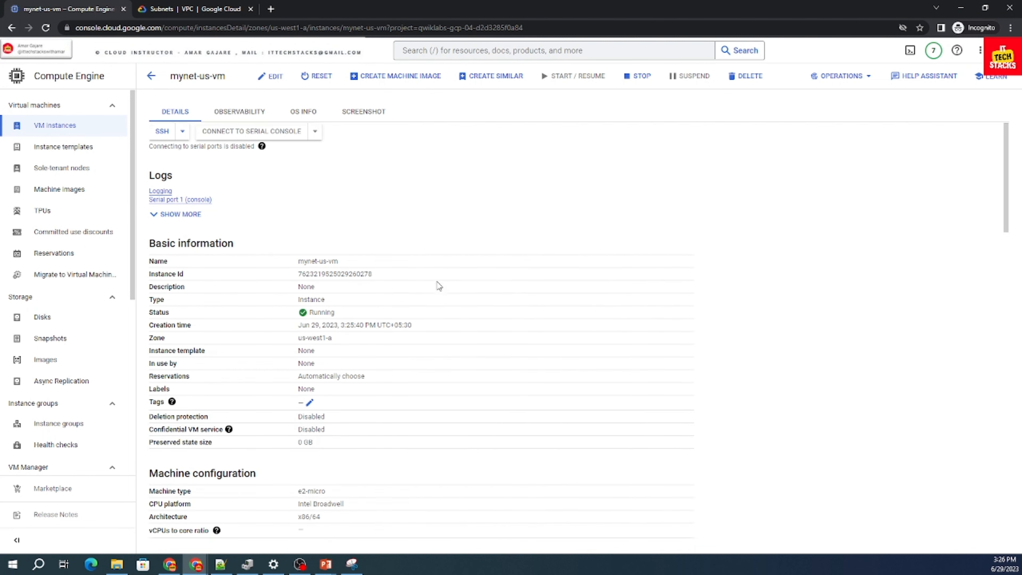
{"action": "scroll", "coordinate": [439, 286], "scroll_direction": "down", "scroll_amount": 3}
{"action": "scroll", "coordinate": [443, 286], "scroll_direction": "down", "scroll_amount": 3}
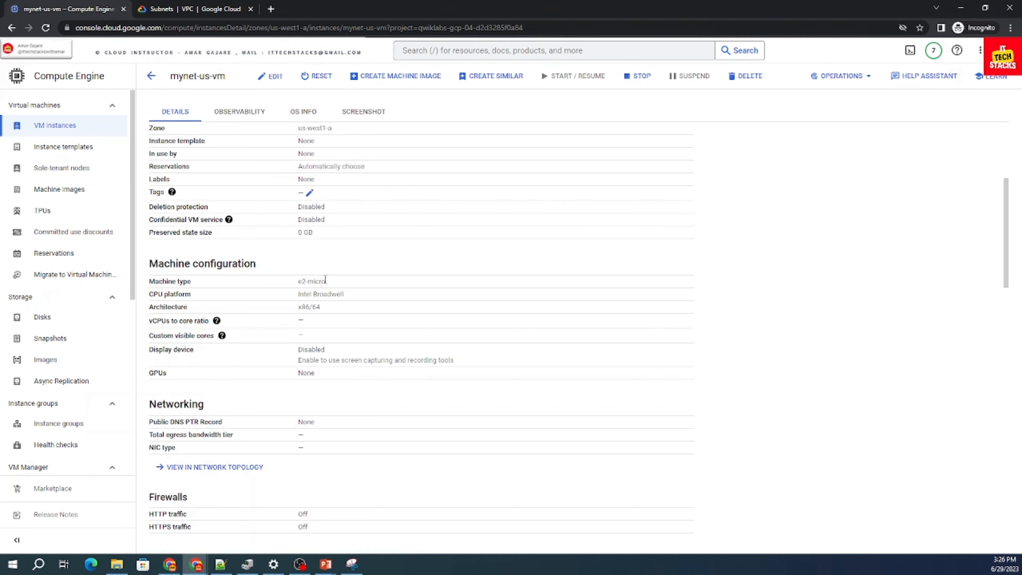
Examine the mynet-us-vm machine type, firewalls, network interfaces and boot disk, and return to the VM instances list.
{"action": "left_click_drag", "start_coordinate": [322, 281], "coordinate": [297, 282]}
{"action": "scroll", "coordinate": [374, 278], "scroll_direction": "down", "scroll_amount": 5}
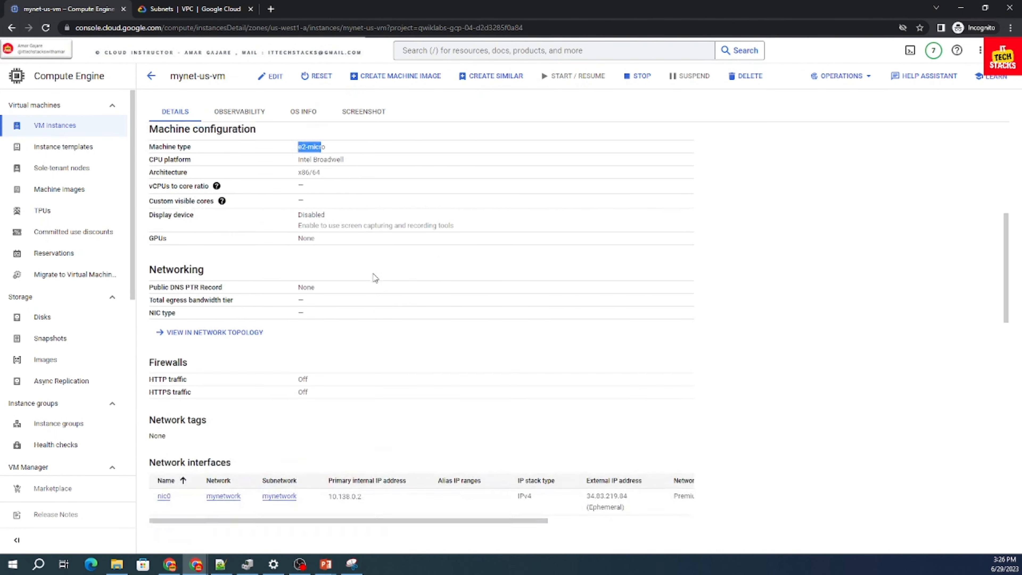
{"action": "scroll", "coordinate": [375, 278], "scroll_direction": "down", "scroll_amount": 1}
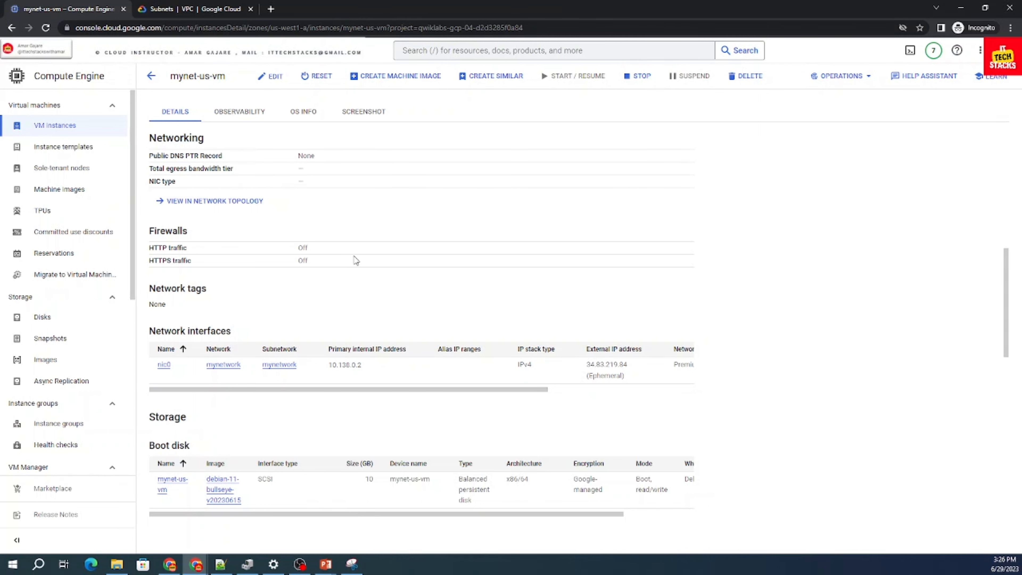
{"action": "left_click", "coordinate": [67, 125]}
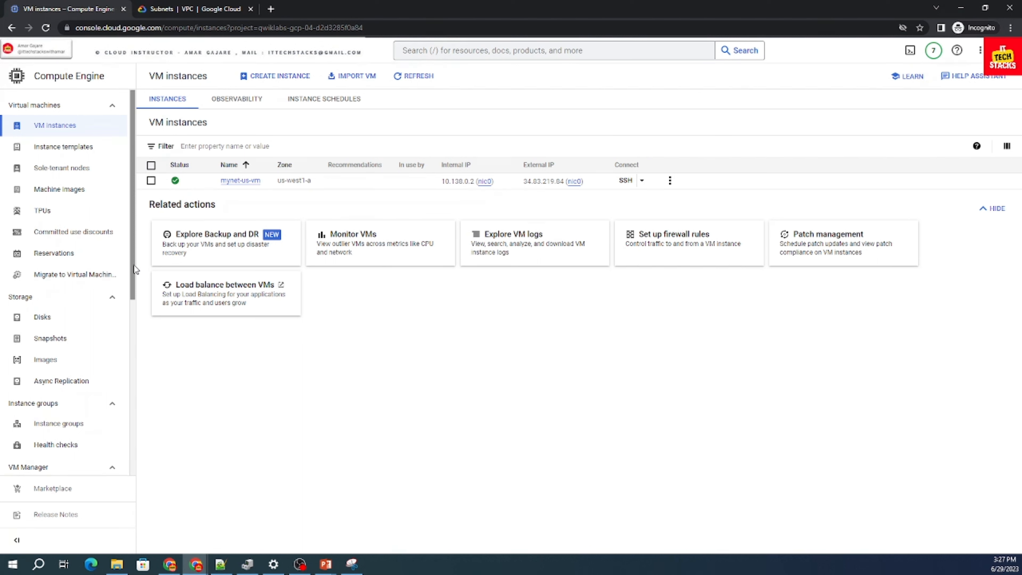
{"action": "left_click_drag", "start_coordinate": [134, 265], "coordinate": [130, 330]}
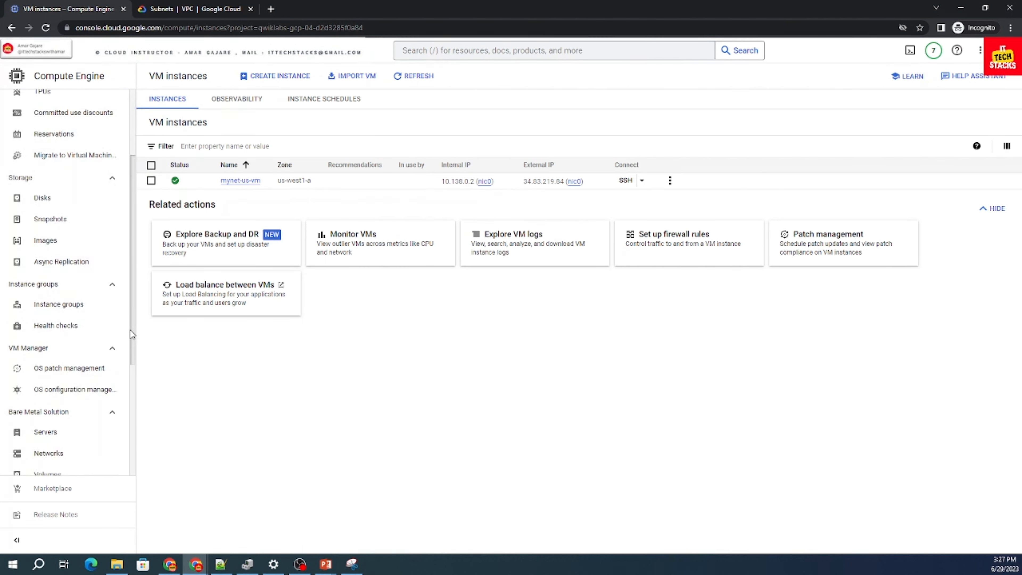
{"action": "left_click_drag", "start_coordinate": [129, 330], "coordinate": [136, 236]}
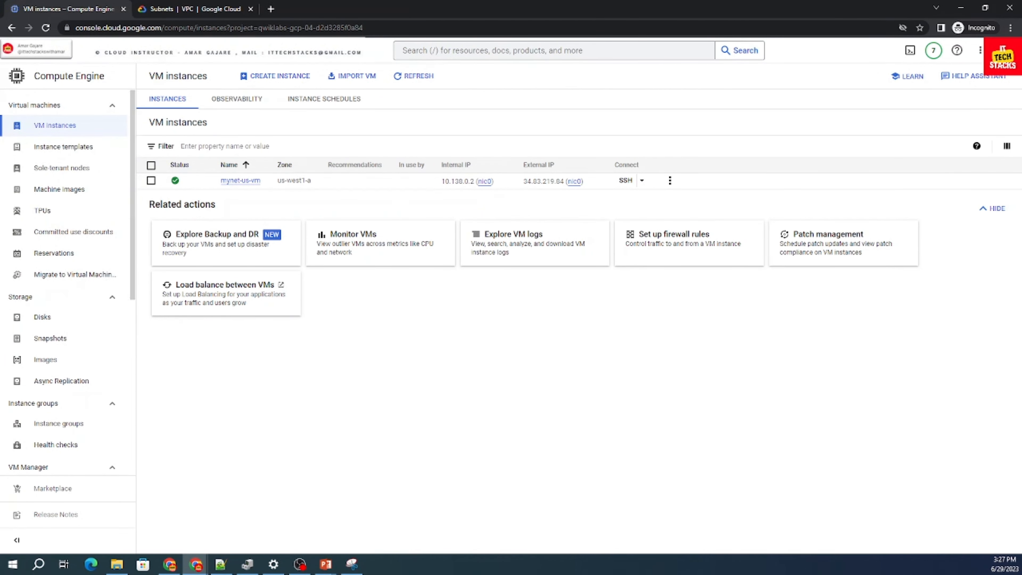
Go to the project's VPC networks and open the details of mynetwork.
{"action": "left_click", "coordinate": [20, 62]}
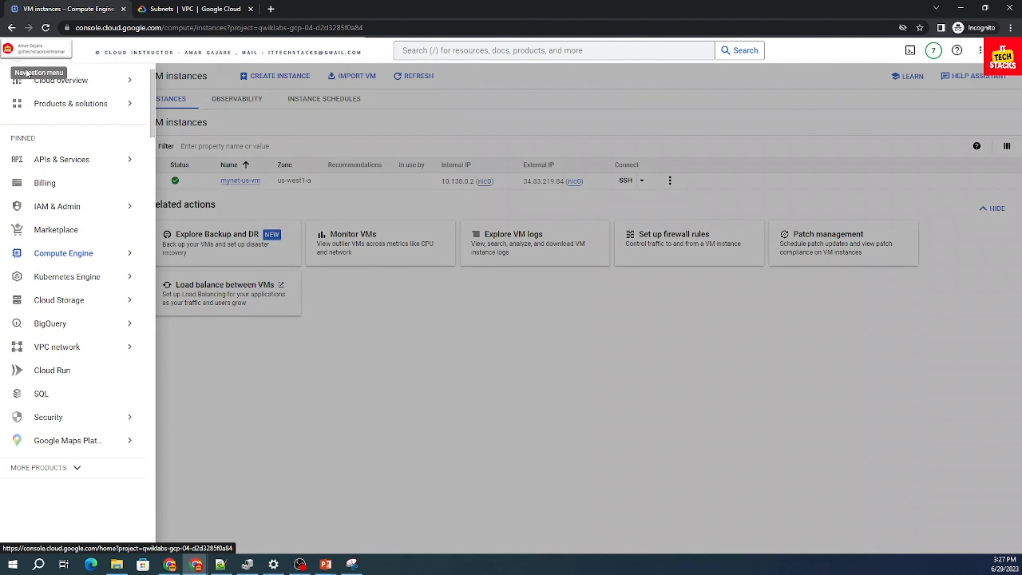
{"action": "mouse_move", "coordinate": [71, 346]}
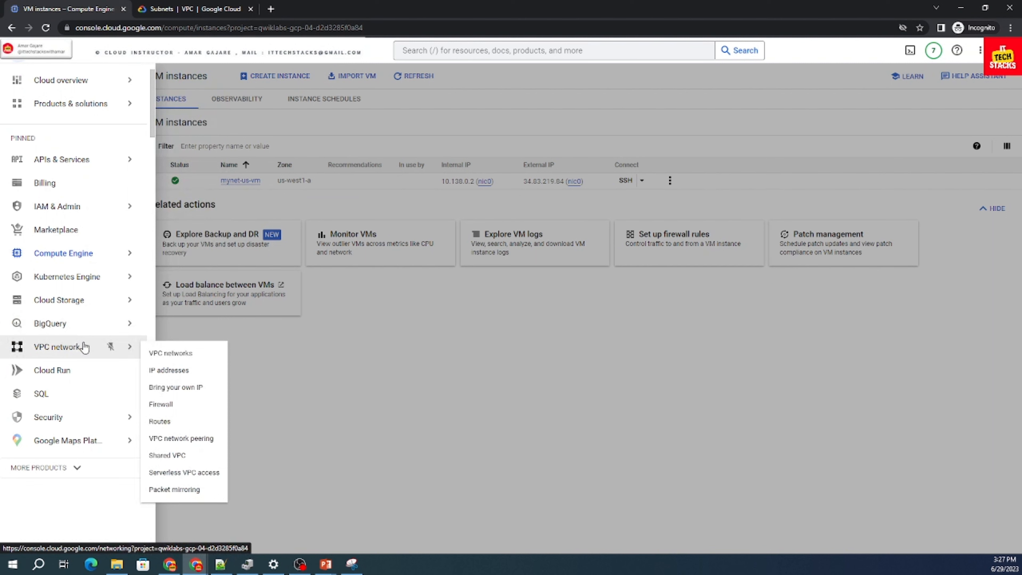
{"action": "left_click", "coordinate": [181, 353]}
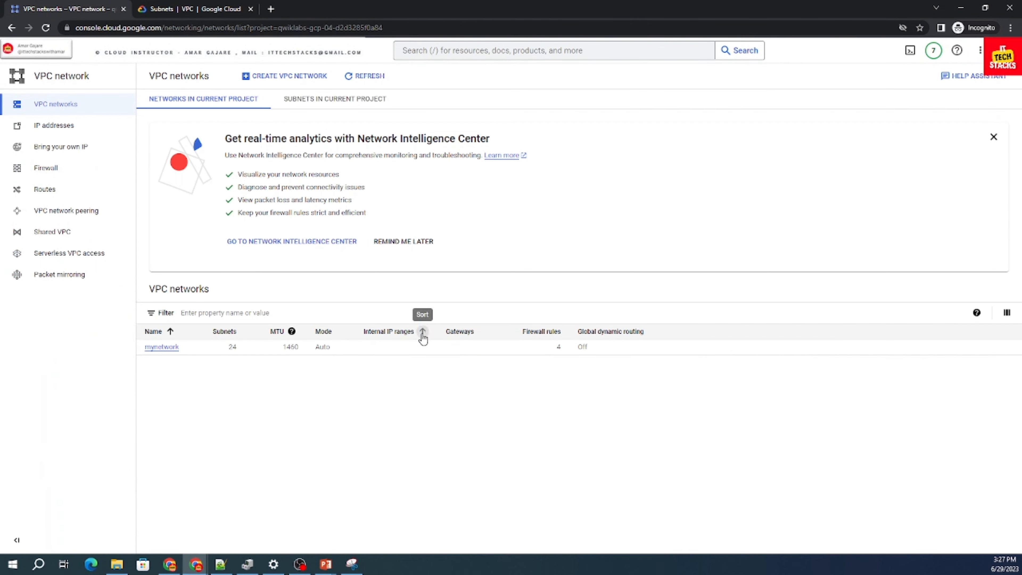
{"action": "left_click", "coordinate": [165, 380]}
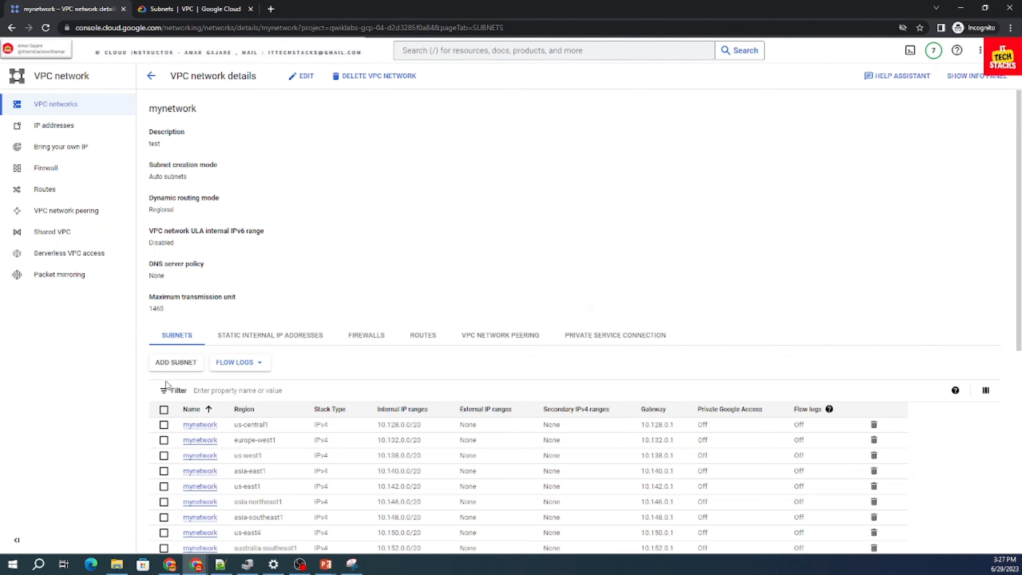
Examine the regions of mynetwork's subnets, including europe-west1, us-east1 and us-west1.
{"action": "scroll", "coordinate": [450, 419], "scroll_direction": "down", "scroll_amount": 4}
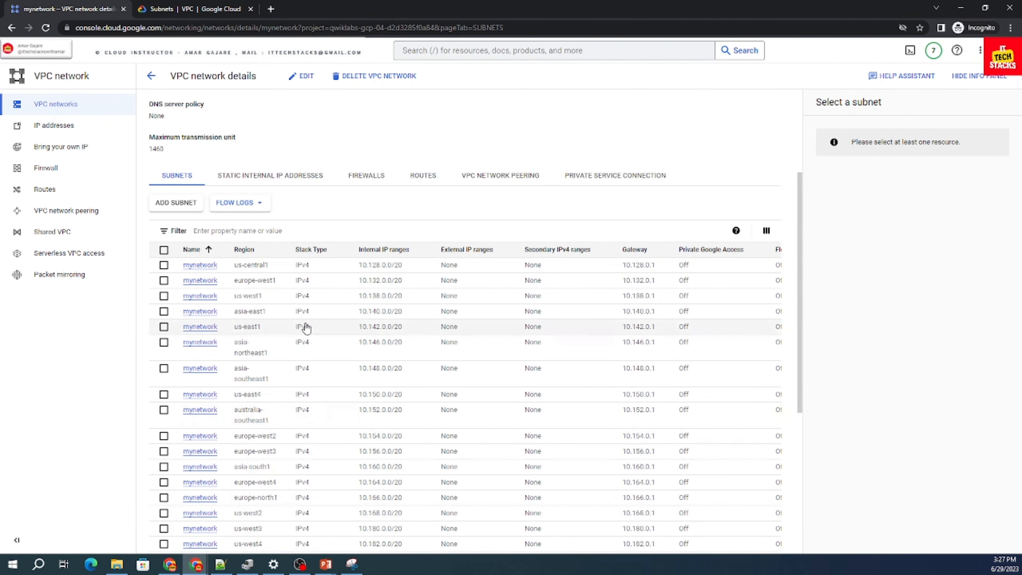
{"action": "left_click_drag", "start_coordinate": [278, 281], "coordinate": [236, 285]}
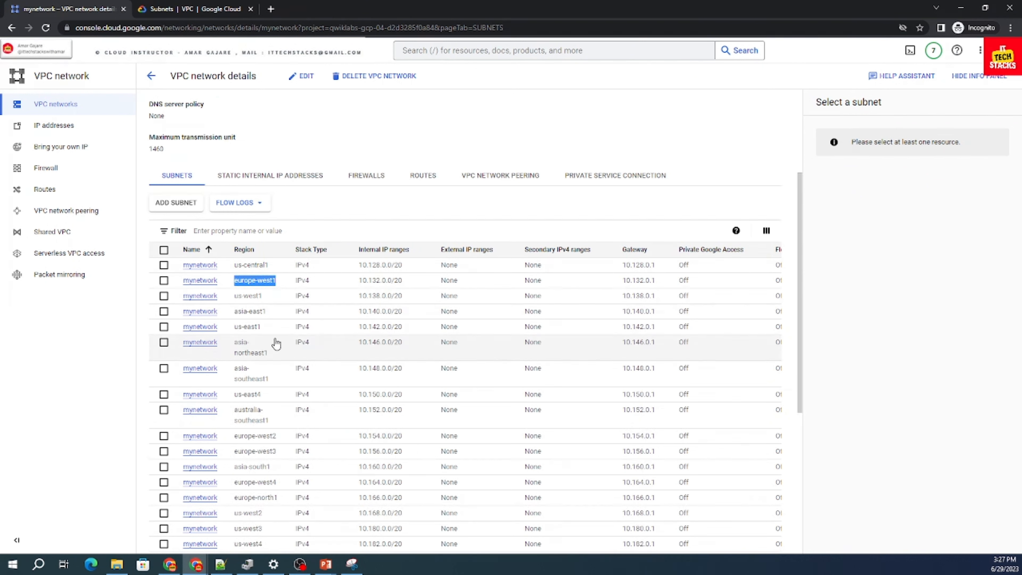
{"action": "left_click_drag", "start_coordinate": [263, 327], "coordinate": [237, 329]}
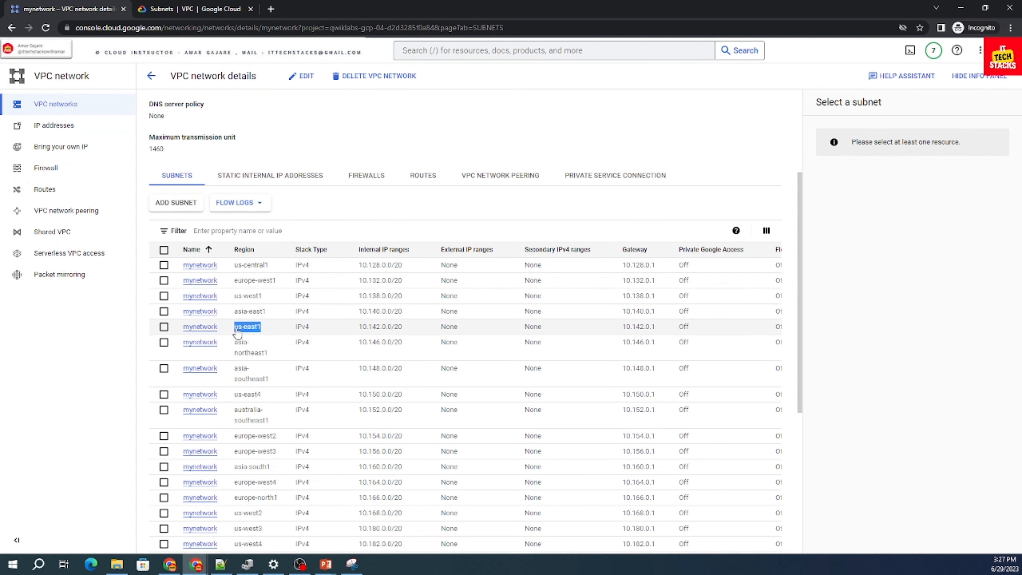
{"action": "double_click", "coordinate": [256, 297]}
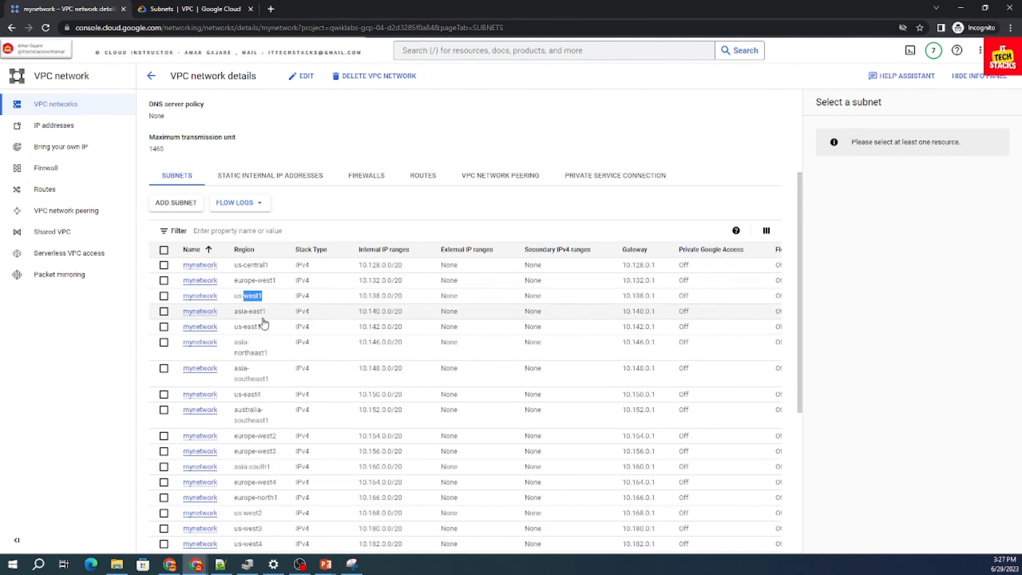
{"action": "scroll", "coordinate": [264, 325], "scroll_direction": "down", "scroll_amount": 3}
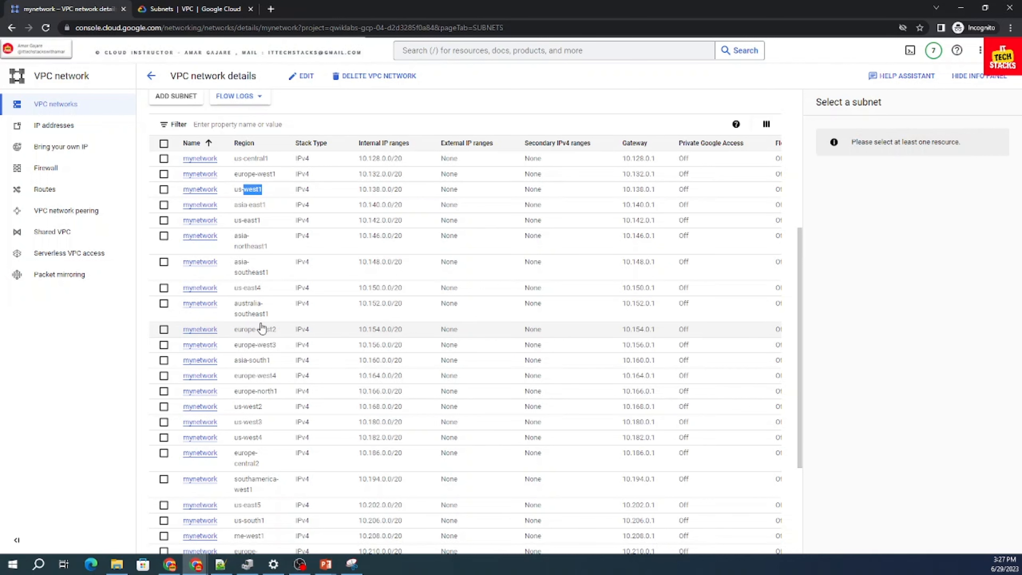
{"action": "scroll", "coordinate": [262, 328], "scroll_direction": "up", "scroll_amount": 5}
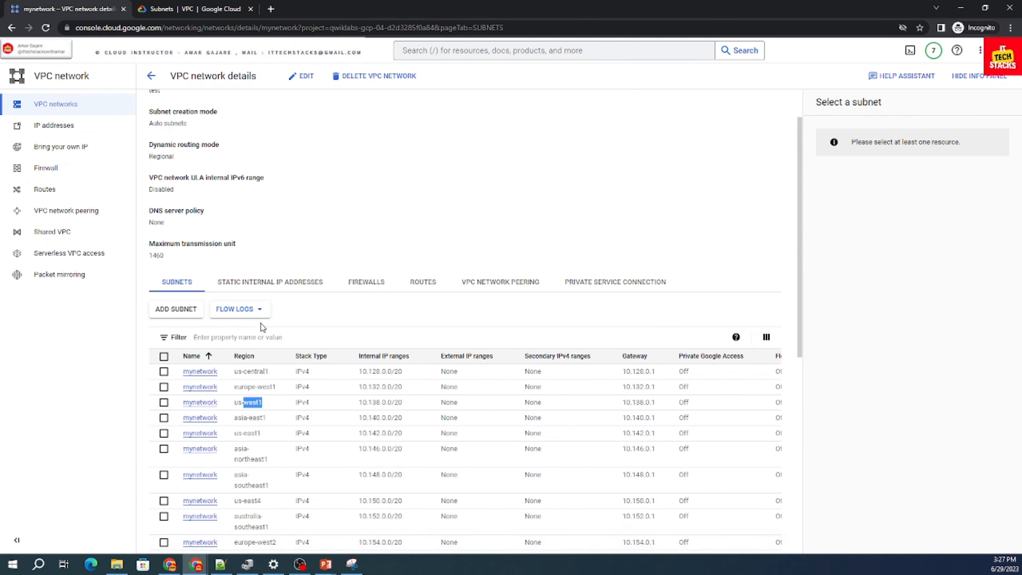
{"action": "scroll", "coordinate": [257, 390], "scroll_direction": "down", "scroll_amount": 4}
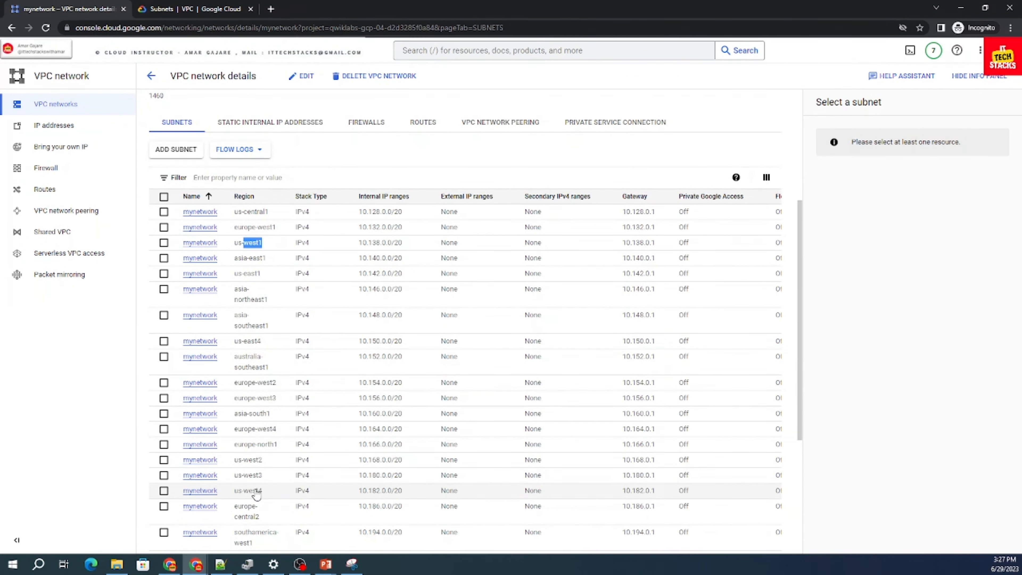
{"action": "scroll", "coordinate": [252, 491], "scroll_direction": "up", "scroll_amount": 5}
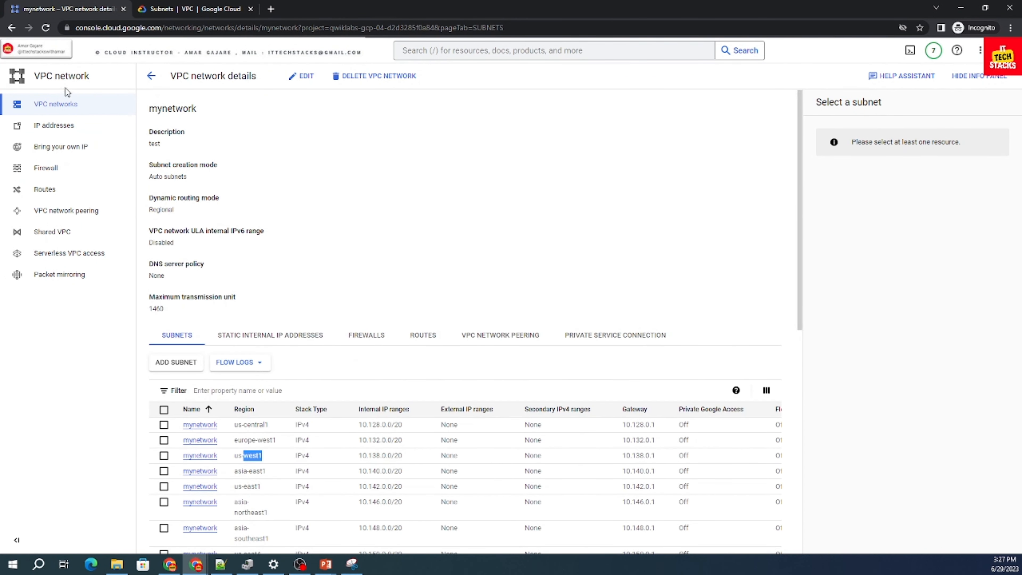
Return to the Compute Engine VM instances list.
{"action": "left_click", "coordinate": [17, 77]}
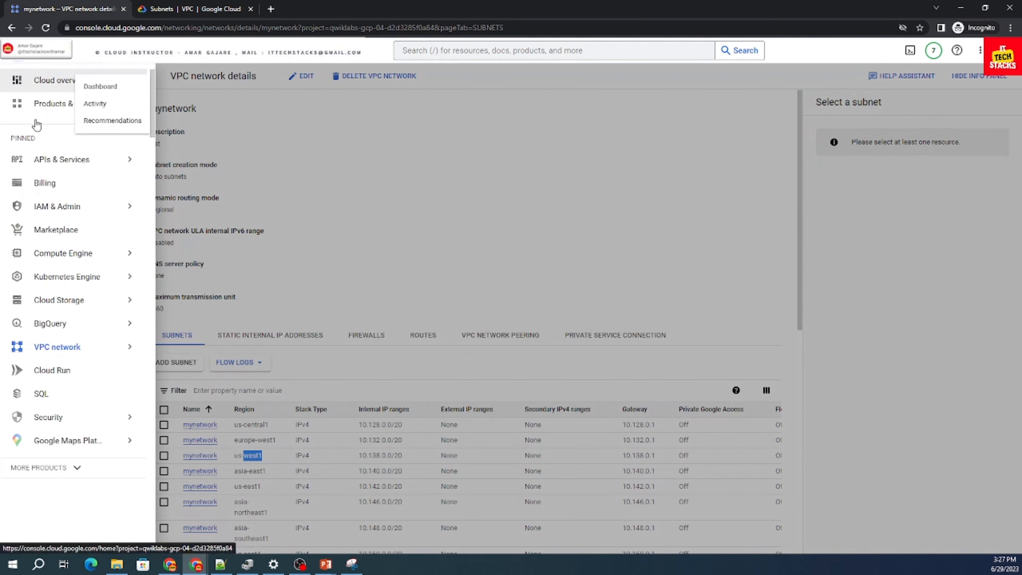
{"action": "mouse_move", "coordinate": [65, 256]}
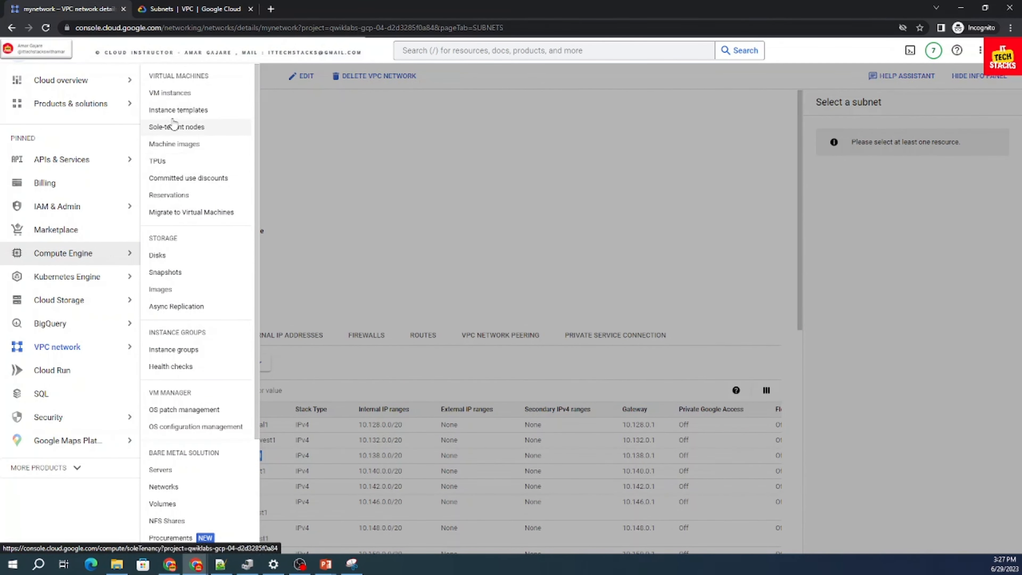
{"action": "left_click", "coordinate": [174, 94]}
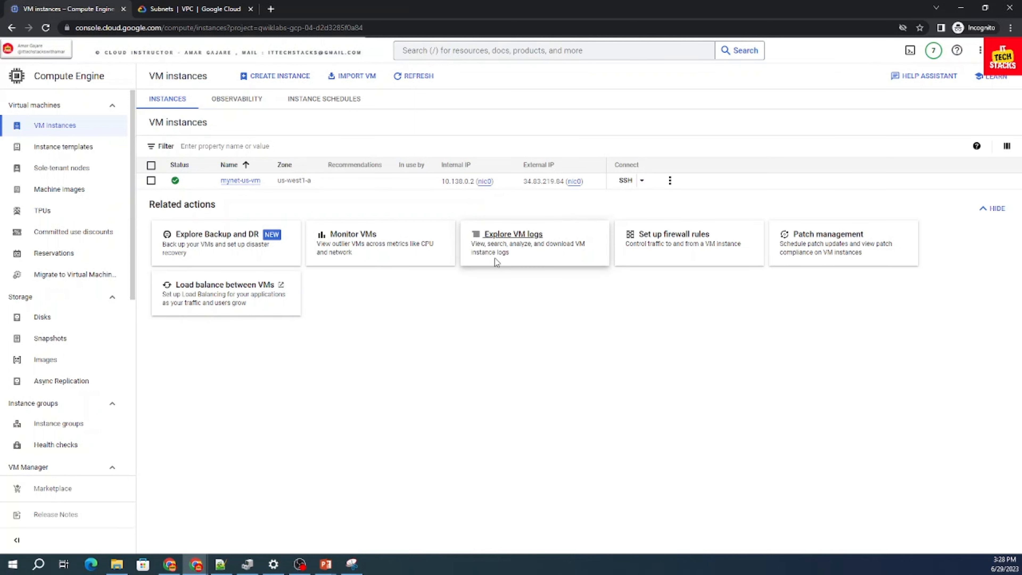
{"action": "left_click", "coordinate": [277, 76]}
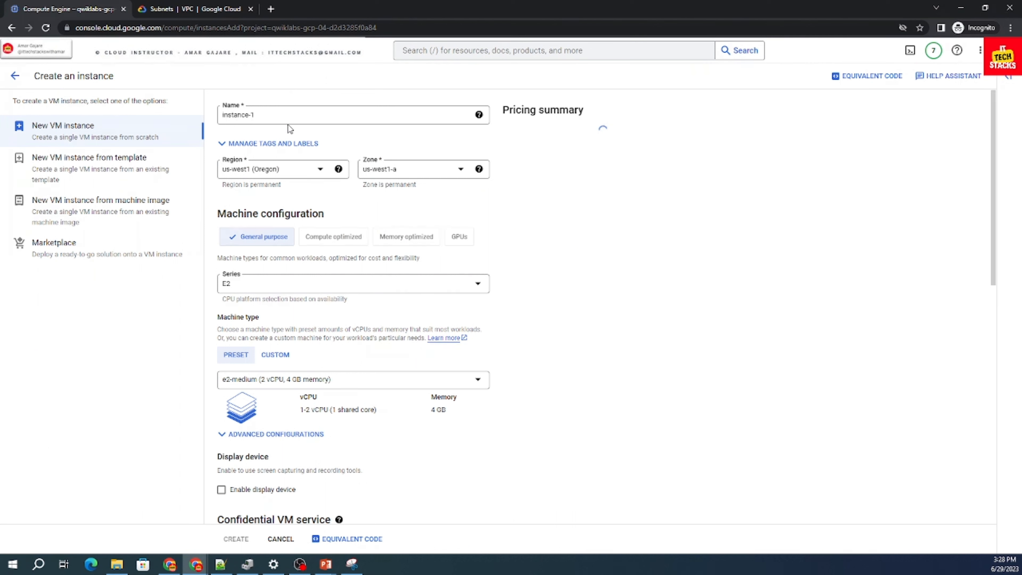
{"action": "left_click_drag", "start_coordinate": [287, 113], "coordinate": [161, 115]}
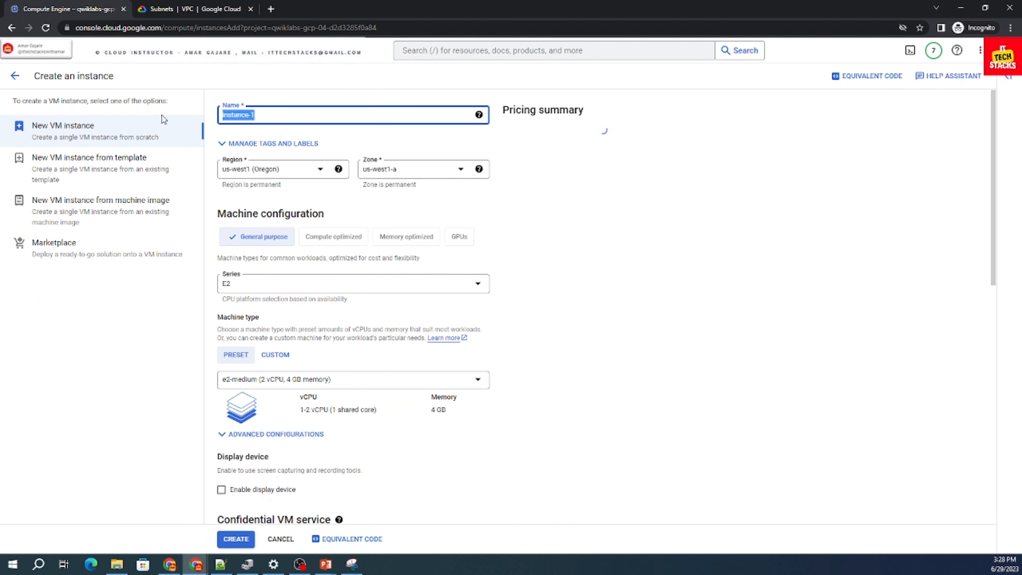
{"action": "left_click", "coordinate": [161, 115]}
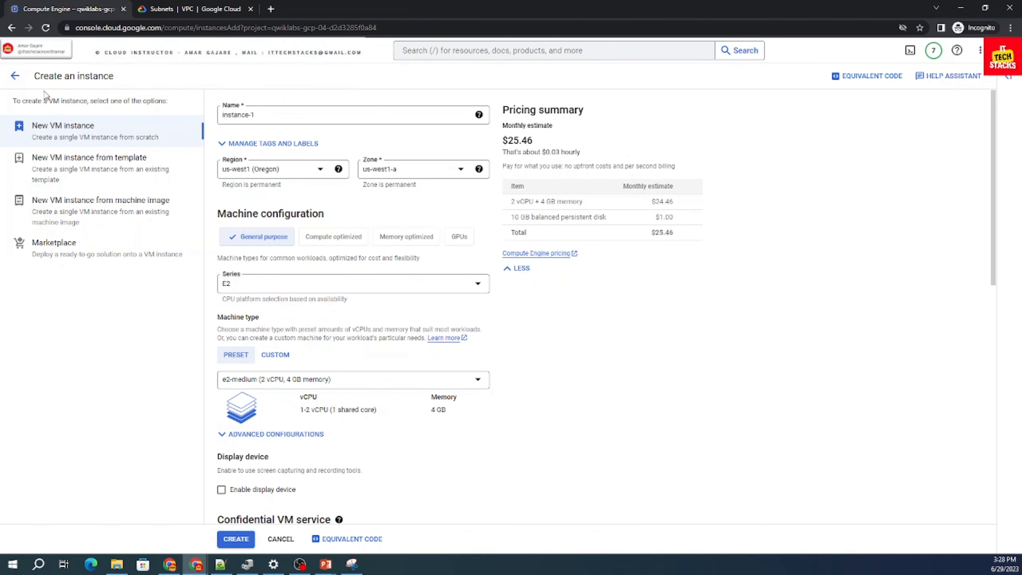
{"action": "left_click", "coordinate": [16, 76]}
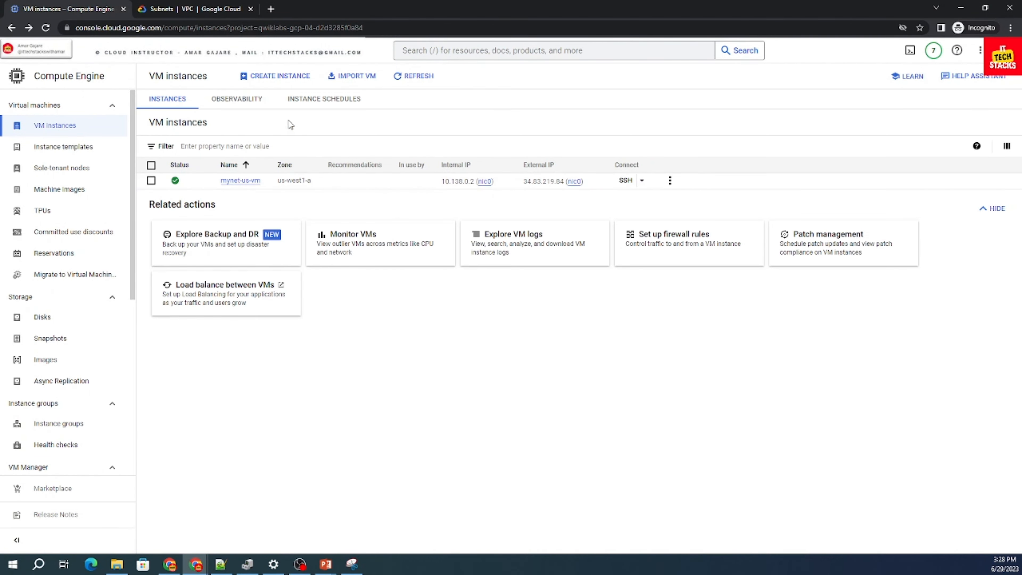
Start creating a new VM instance and name it mynet-eu-vm.
{"action": "left_click", "coordinate": [267, 79]}
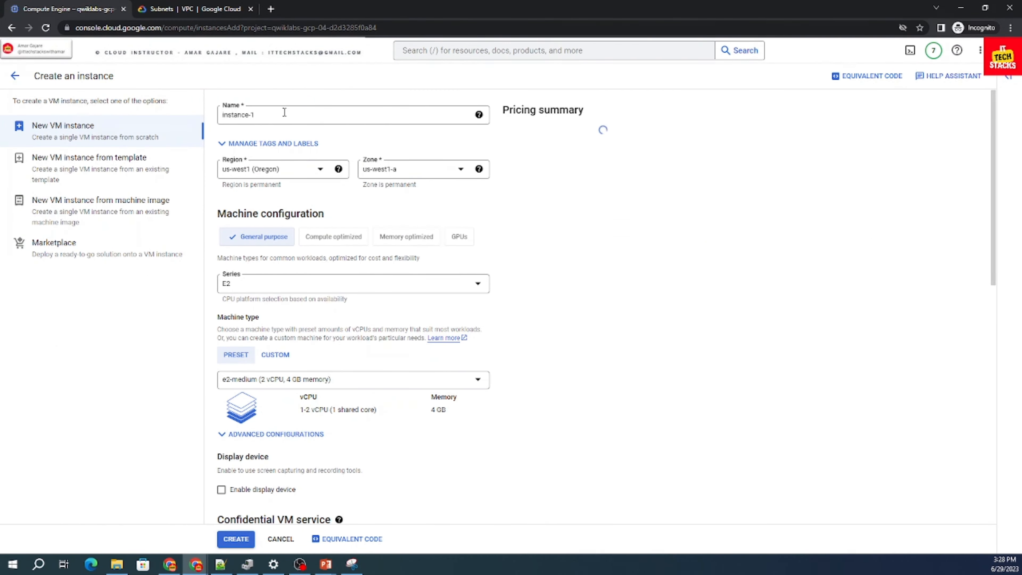
{"action": "left_click", "coordinate": [284, 112]}
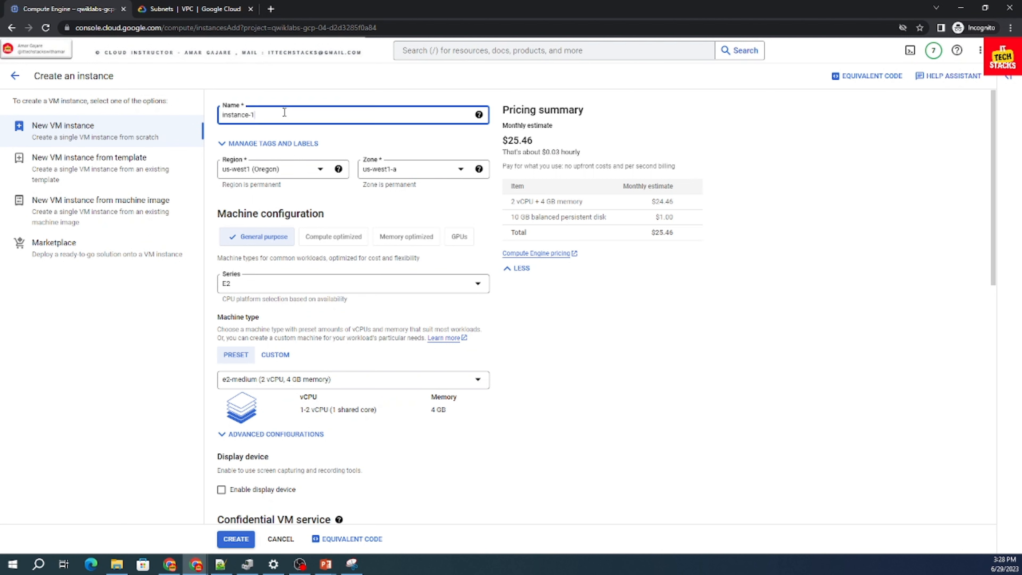
{"action": "left_click", "coordinate": [338, 119]}
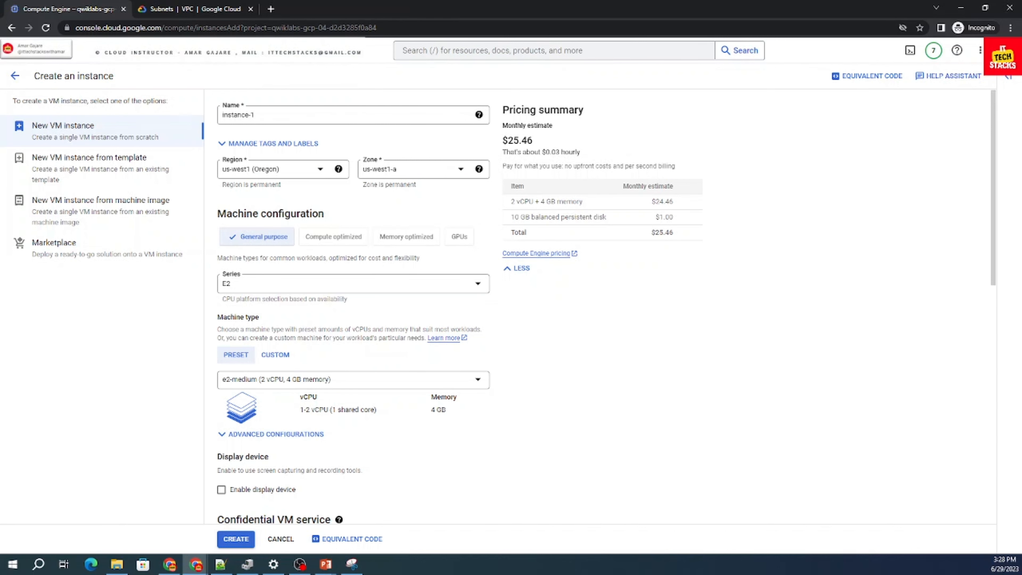
{"action": "left_click", "coordinate": [303, 116]}
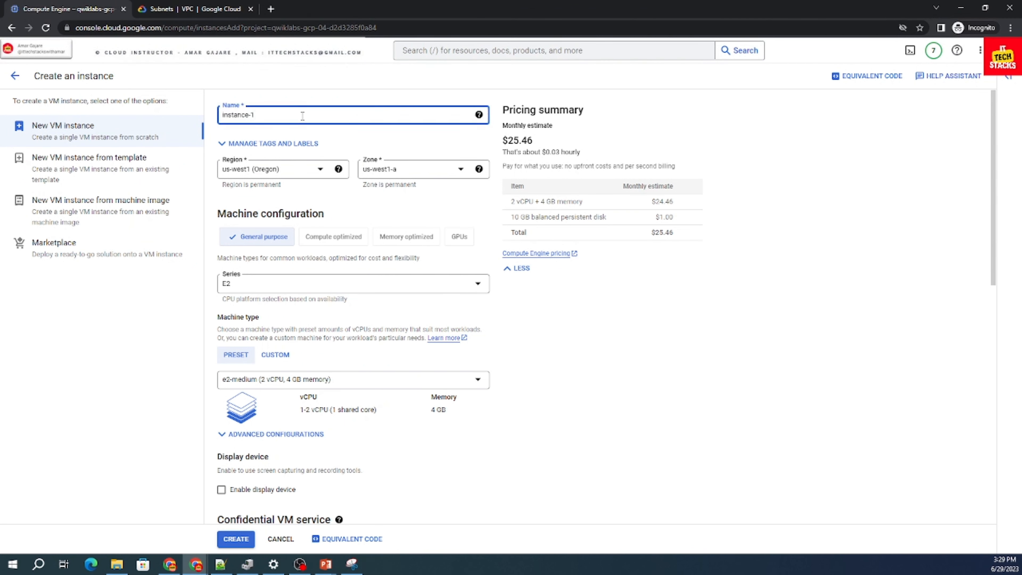
{"action": "key", "text": "BackSpace"}
{"action": "key", "text": "BackSpace"}
{"action": "key", "text": "BackSpace"}
{"action": "key", "text": "BackSpace"}
{"action": "key", "text": "BackSpace"}
{"action": "key", "text": "BackSpace"}
{"action": "key", "text": "BackSpace"}
{"action": "key", "text": "BackSpace"}
{"action": "key", "text": "BackSpace"}
{"action": "key", "text": "BackSpace"}
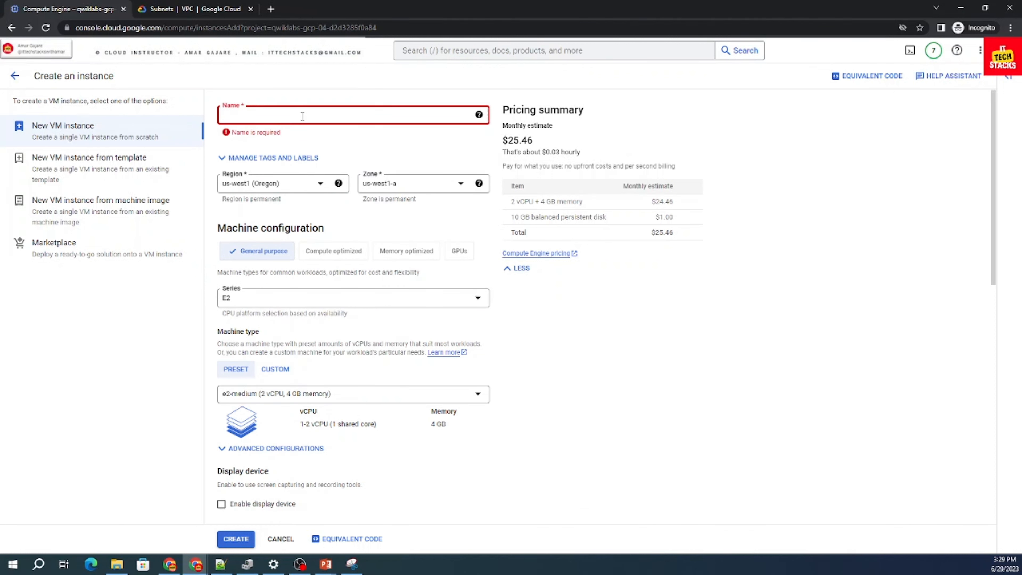
{"action": "type", "text": "mynet"}
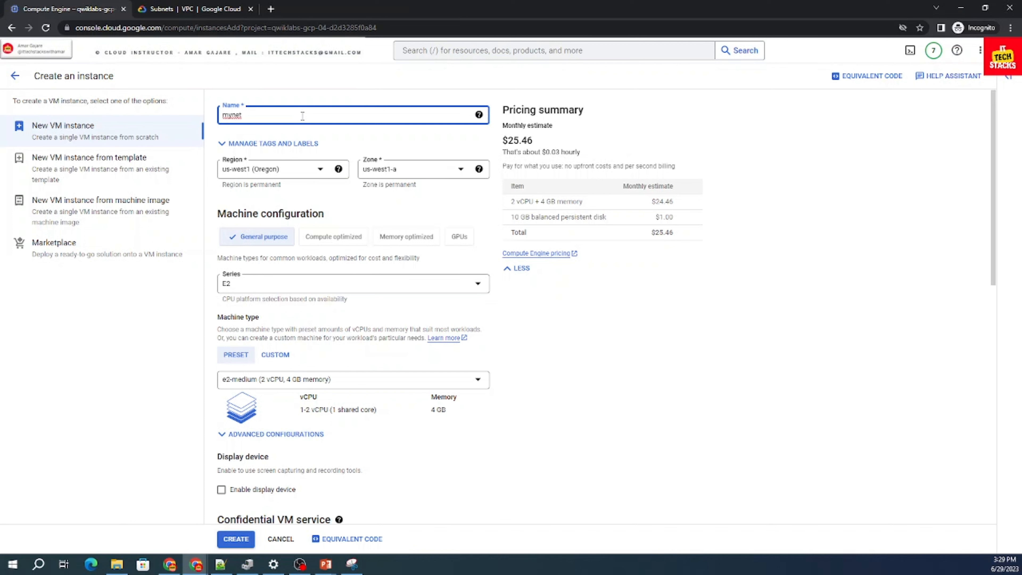
{"action": "type", "text": "-"}
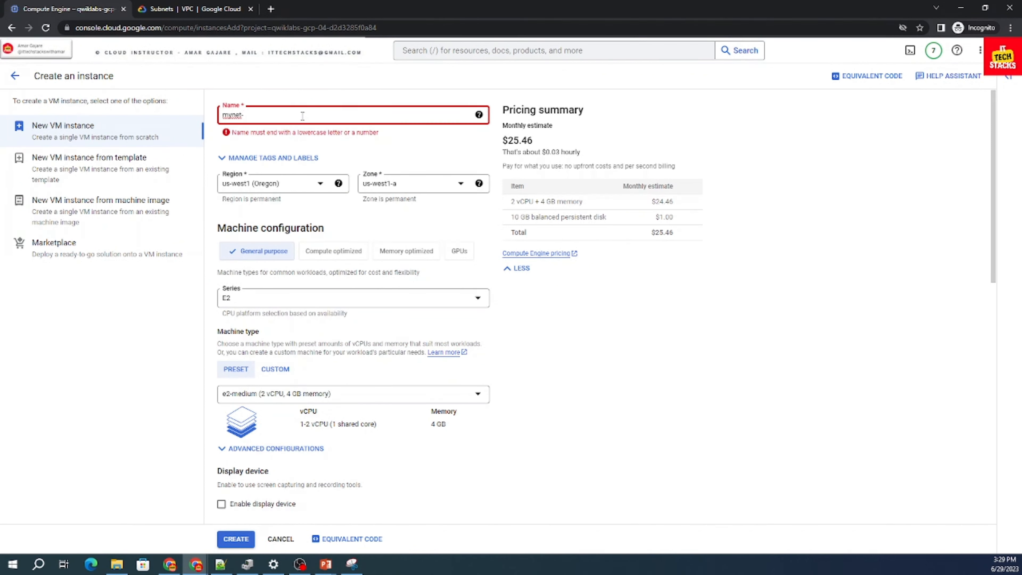
{"action": "type", "text": "eu"}
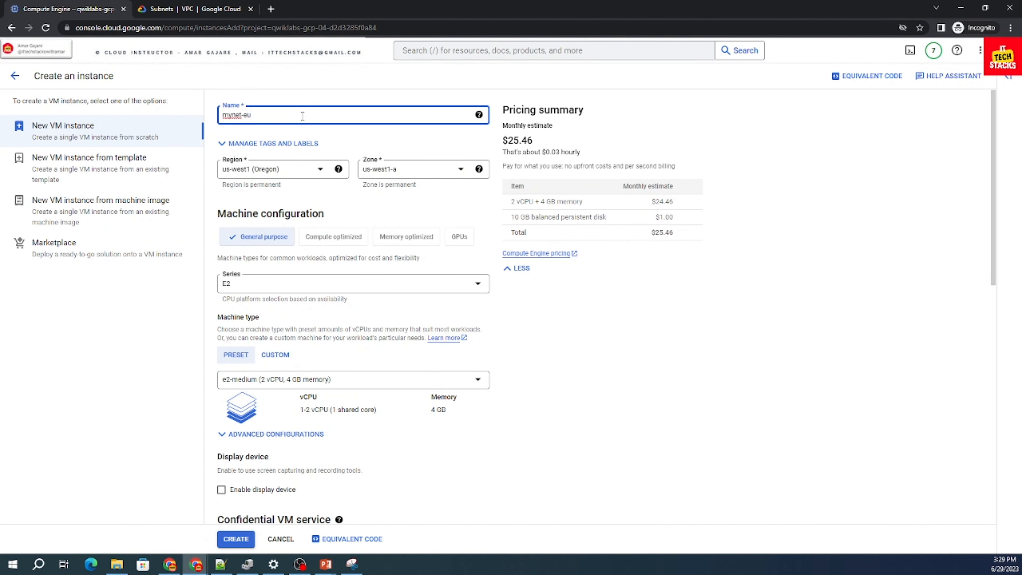
{"action": "type", "text": "-"}
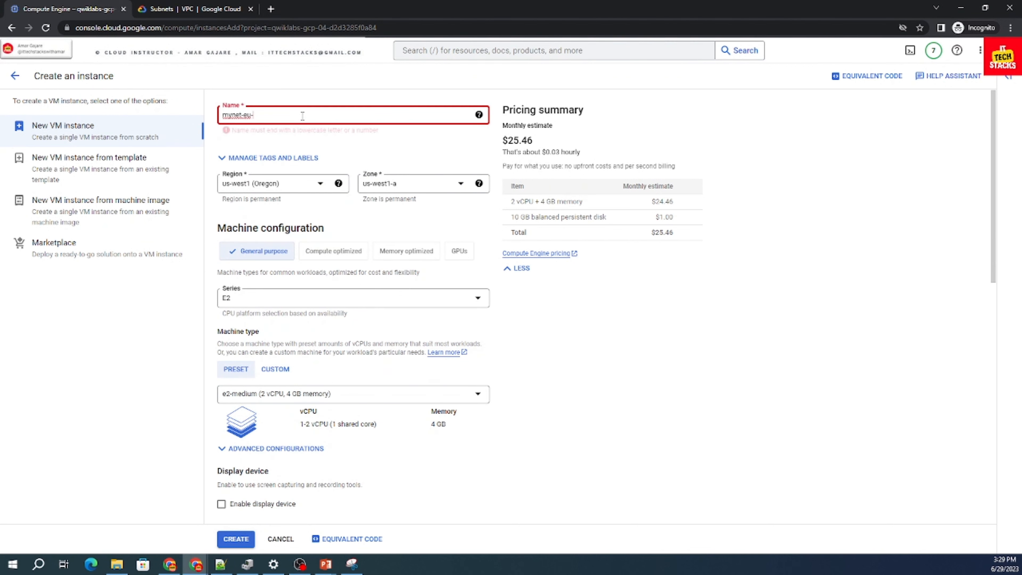
{"action": "type", "text": "vm"}
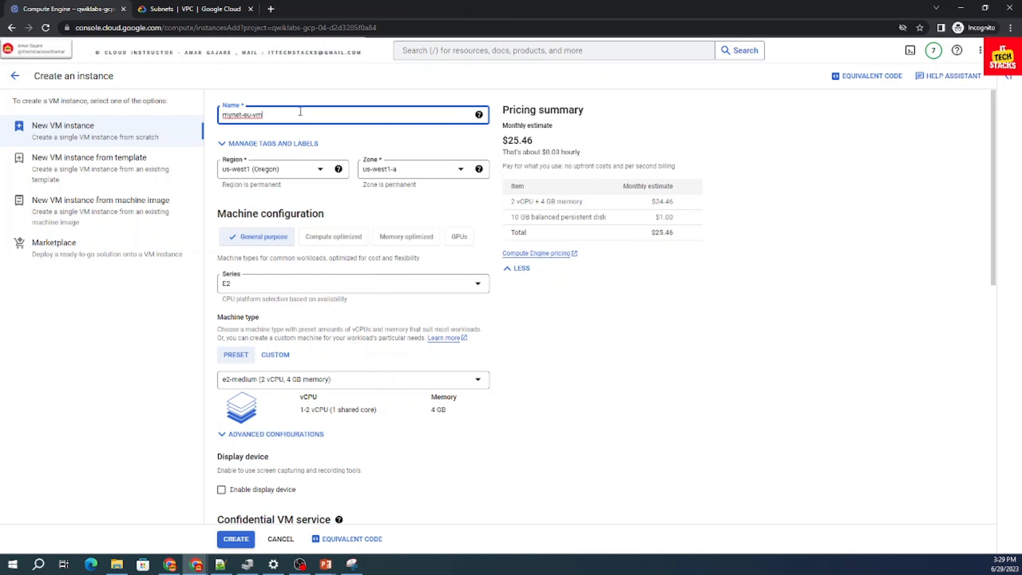
Set the new instance's region to europe-west2 (London) and its zone to europe-west2-c.
{"action": "left_click", "coordinate": [320, 172]}
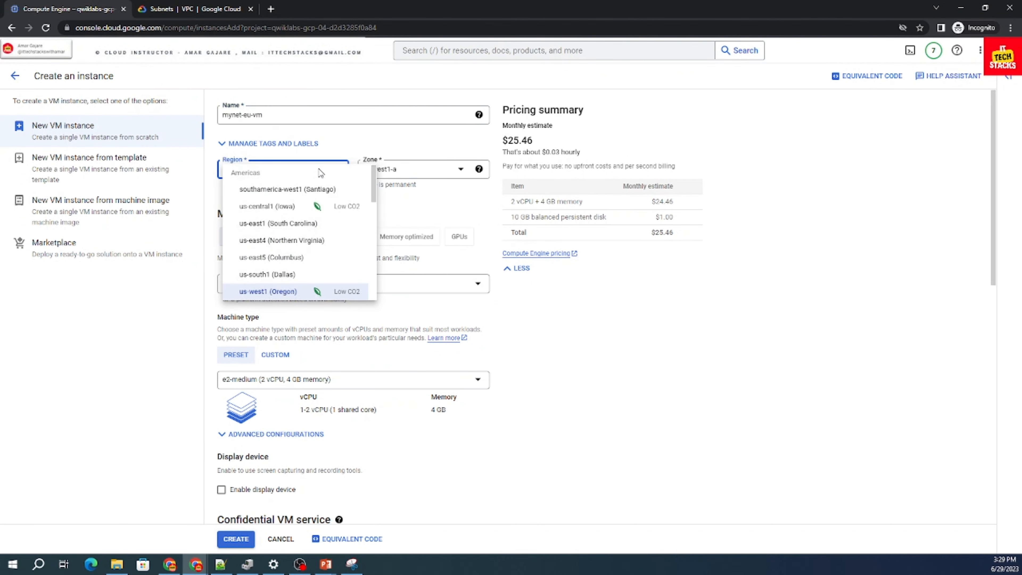
{"action": "scroll", "coordinate": [296, 243], "scroll_direction": "down", "scroll_amount": 2}
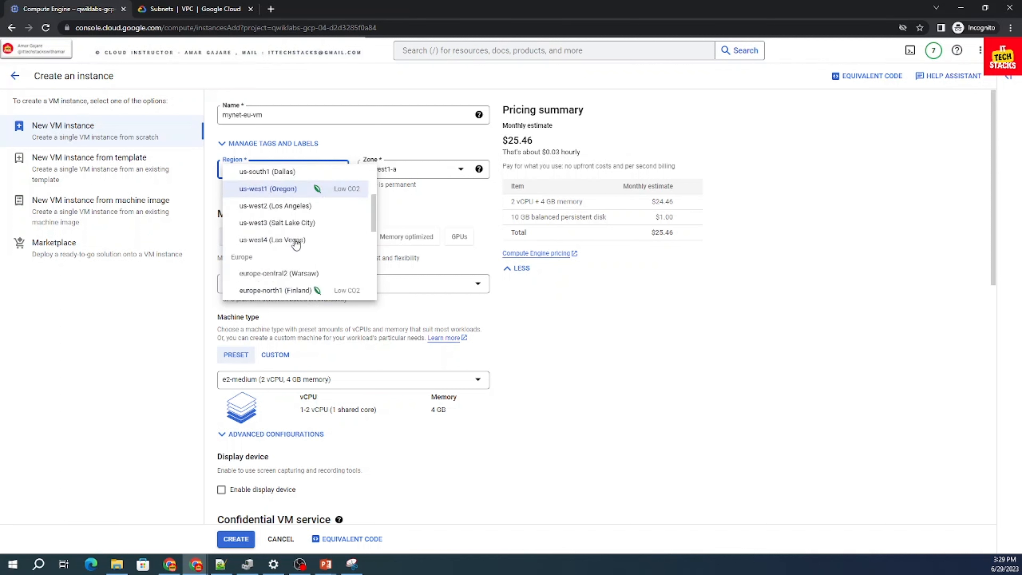
{"action": "scroll", "coordinate": [297, 243], "scroll_direction": "down", "scroll_amount": 1}
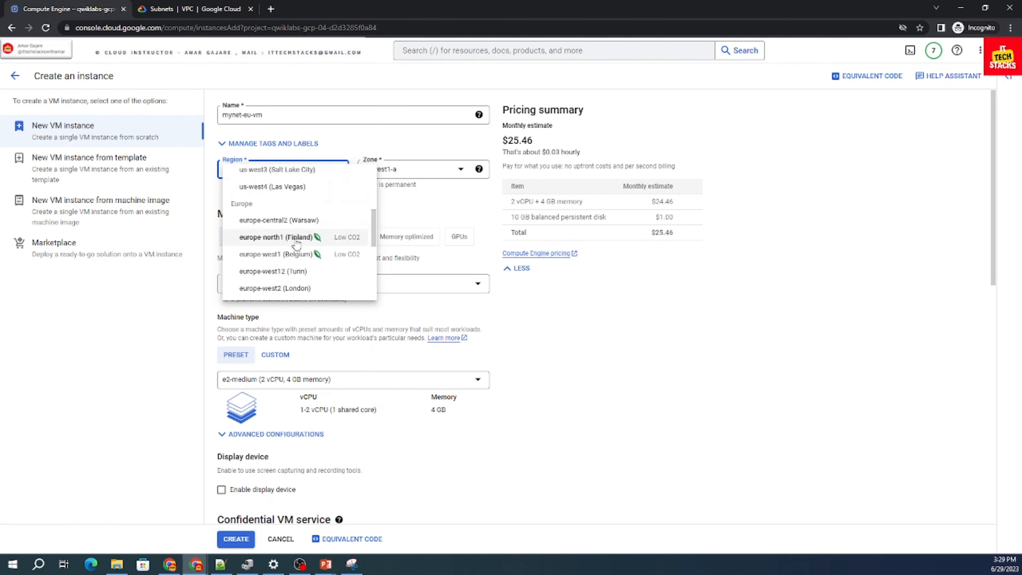
{"action": "scroll", "coordinate": [297, 244], "scroll_direction": "down", "scroll_amount": 1}
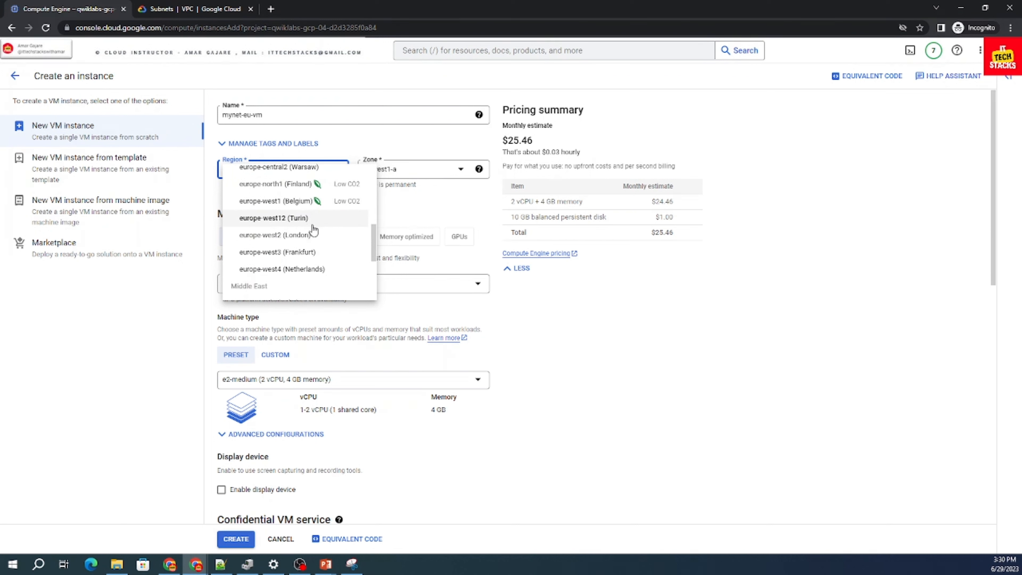
{"action": "left_click", "coordinate": [290, 237]}
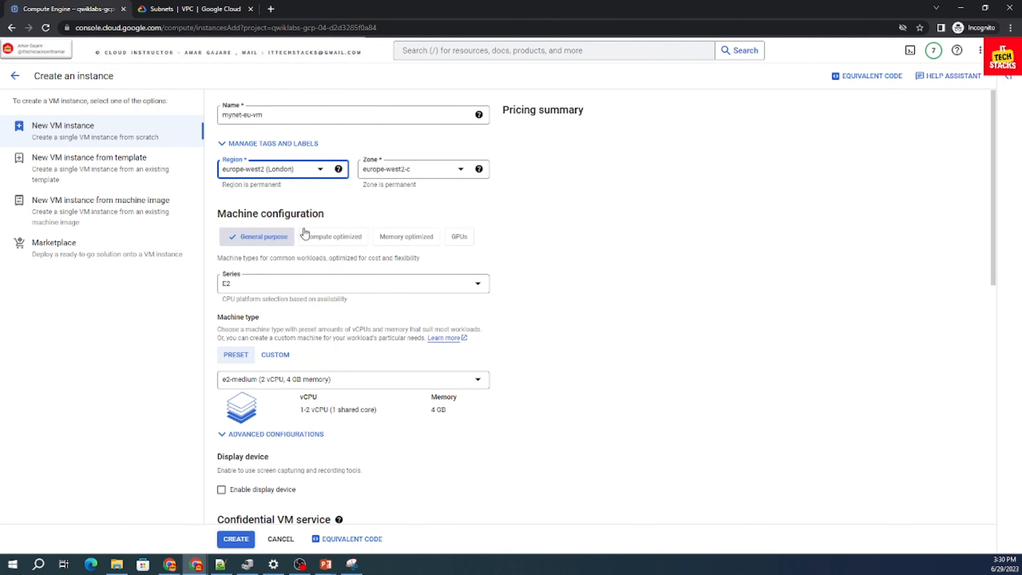
{"action": "left_click", "coordinate": [420, 171]}
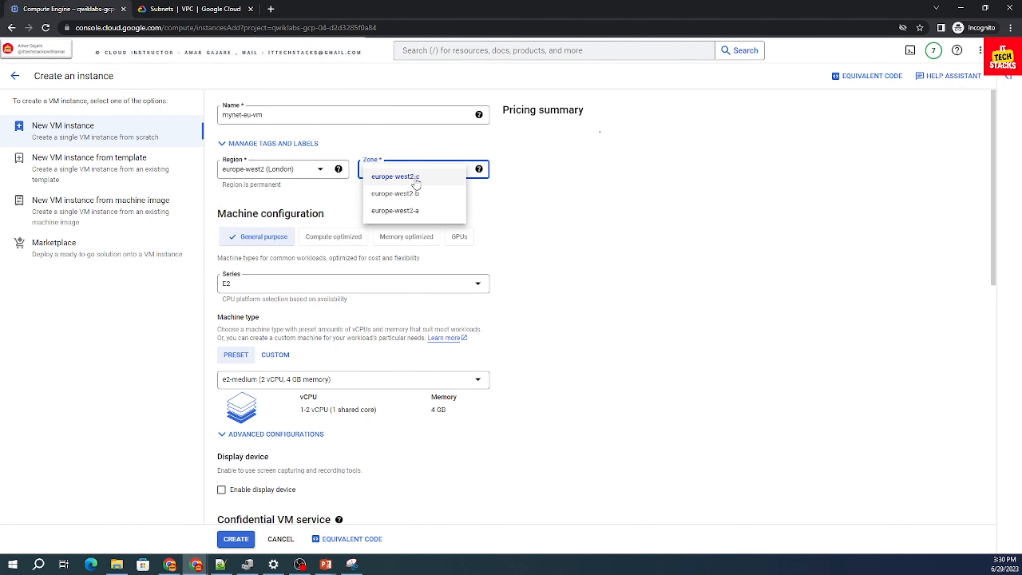
{"action": "left_click", "coordinate": [412, 176]}
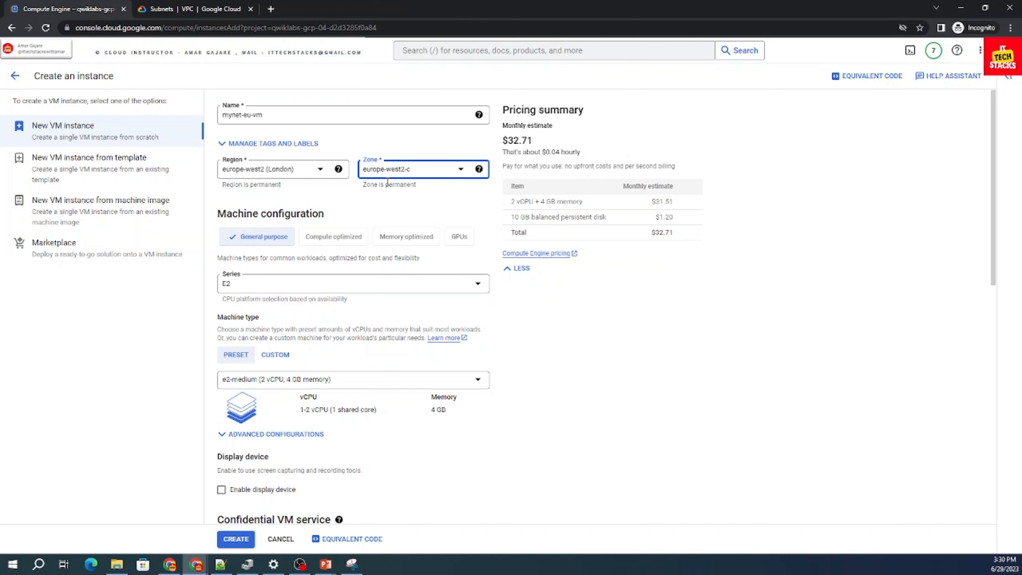
{"action": "left_click", "coordinate": [409, 175]}
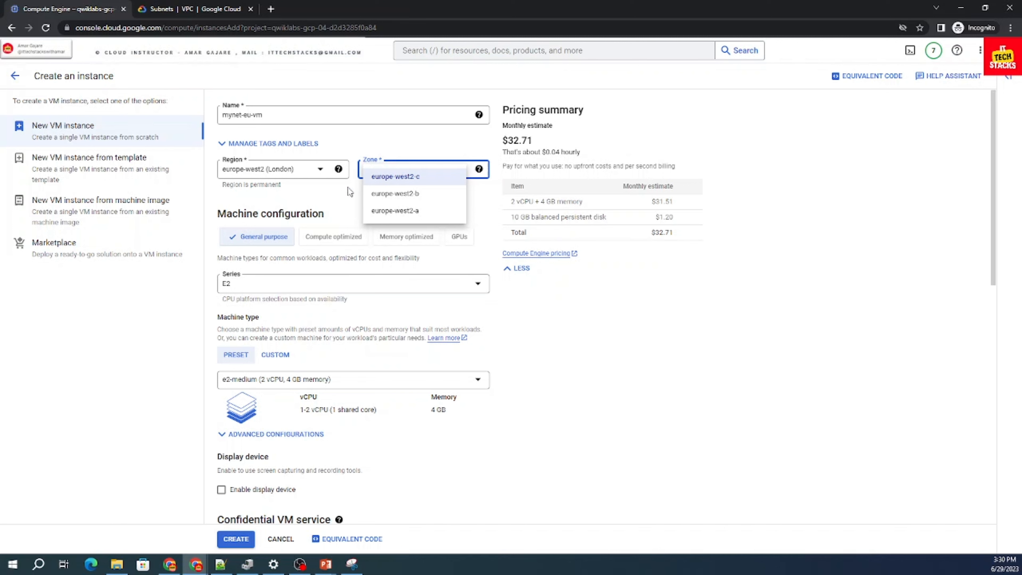
{"action": "left_click", "coordinate": [332, 198]}
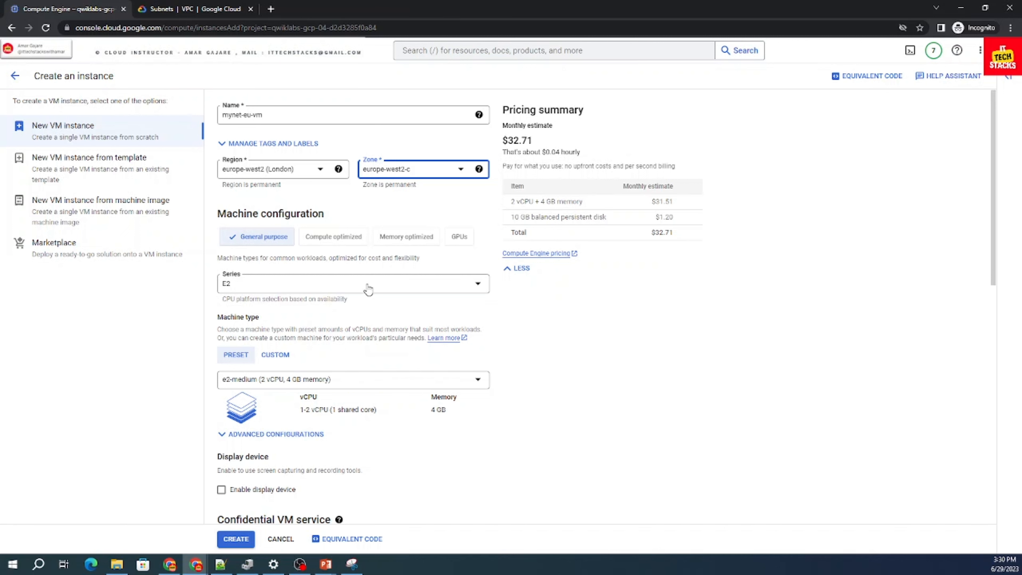
Select the E2 machine series and the shared-core e2-micro machine type for the instance.
{"action": "left_click", "coordinate": [380, 287]}
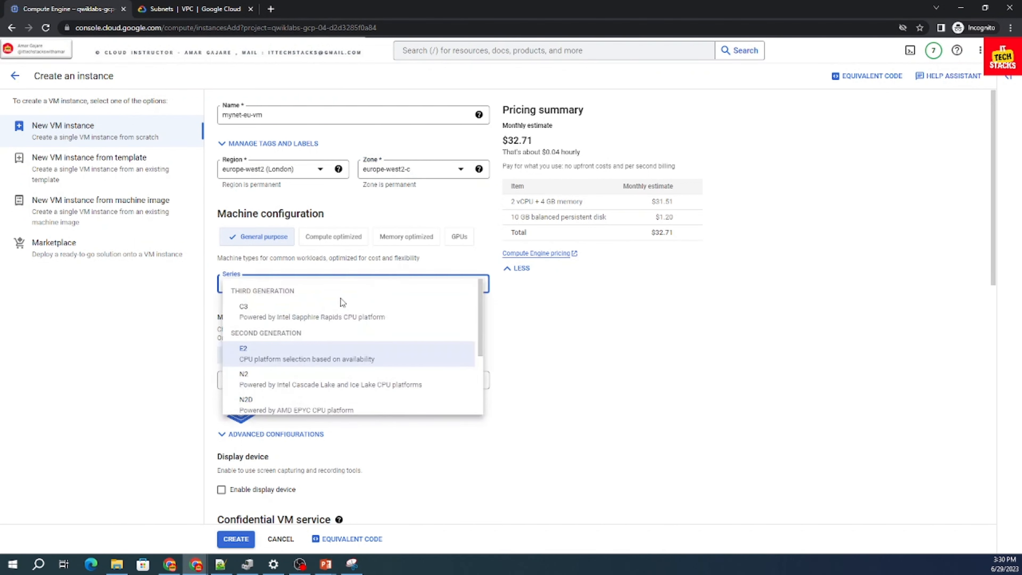
{"action": "left_click", "coordinate": [266, 354]}
{"action": "scroll", "coordinate": [574, 347], "scroll_direction": "down", "scroll_amount": 3}
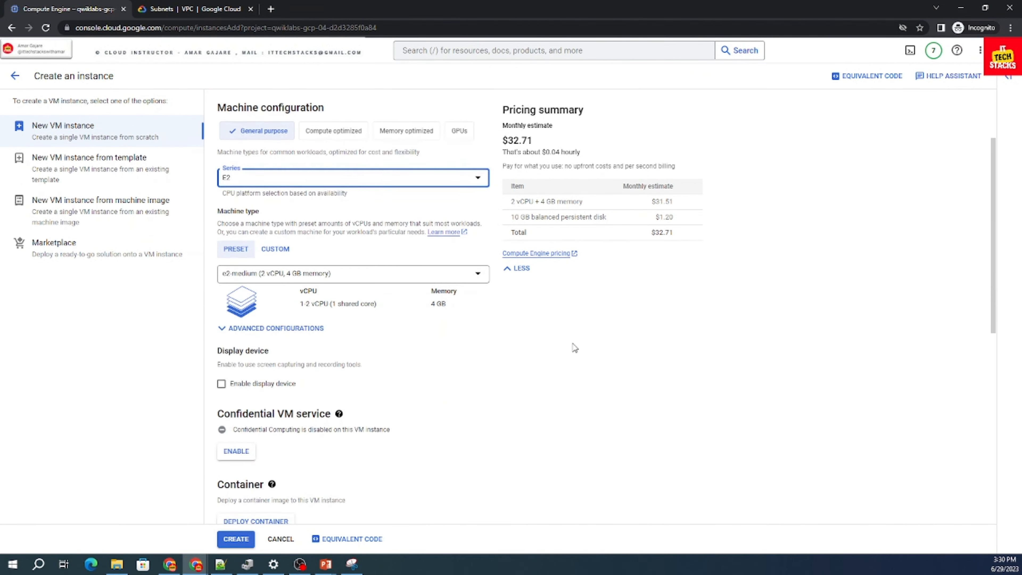
{"action": "left_click", "coordinate": [478, 275]}
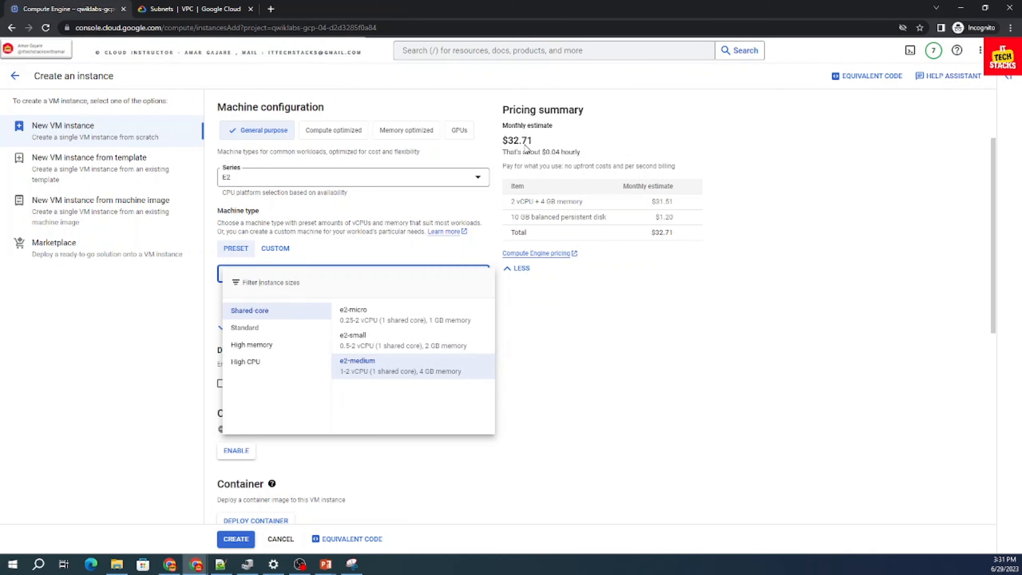
{"action": "left_click", "coordinate": [362, 321]}
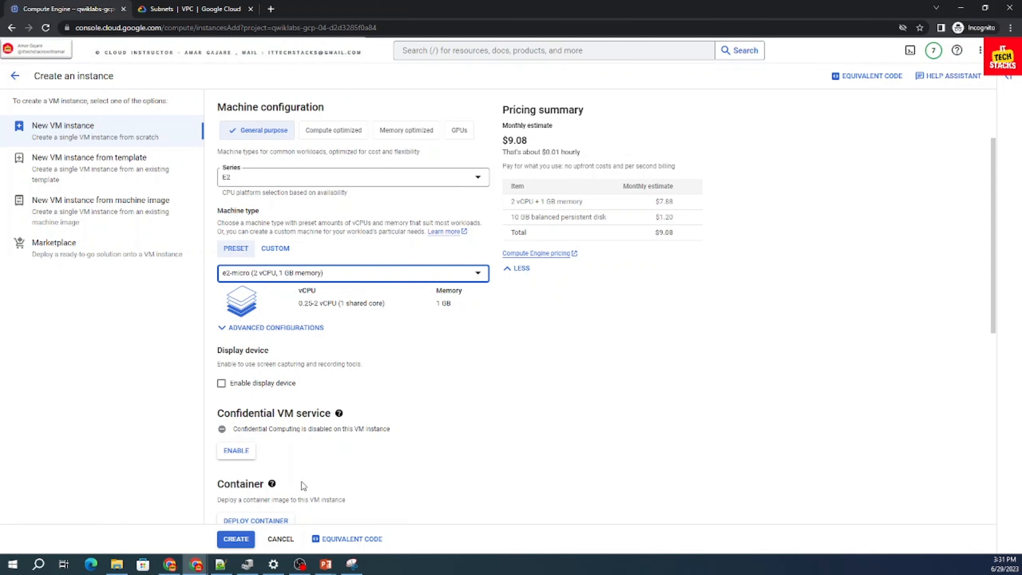
Keep the default boot disk, access and firewall settings and create the mynet-eu-vm instance.
{"action": "scroll", "coordinate": [376, 462], "scroll_direction": "down", "scroll_amount": 6}
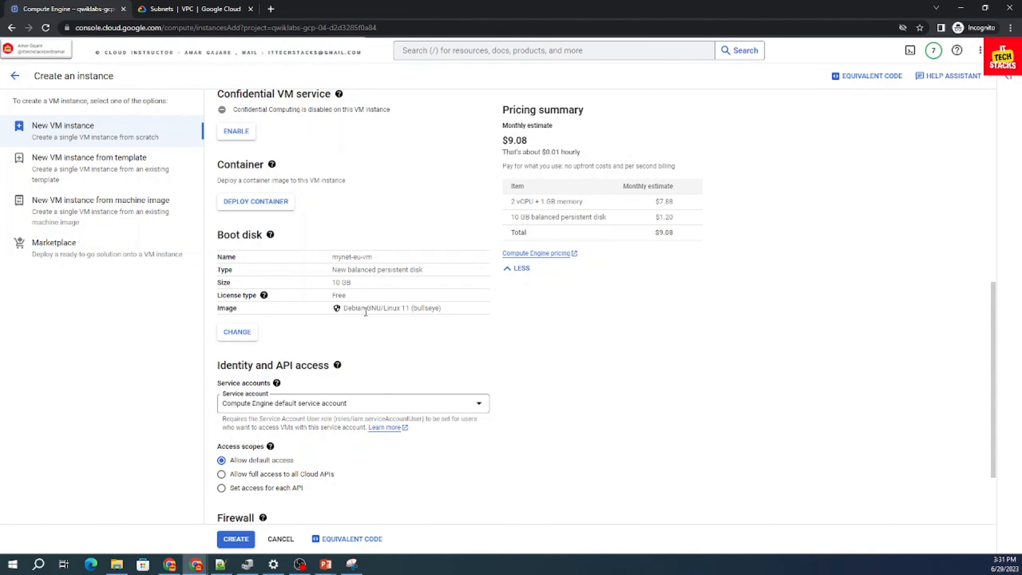
{"action": "scroll", "coordinate": [441, 470], "scroll_direction": "down", "scroll_amount": 3}
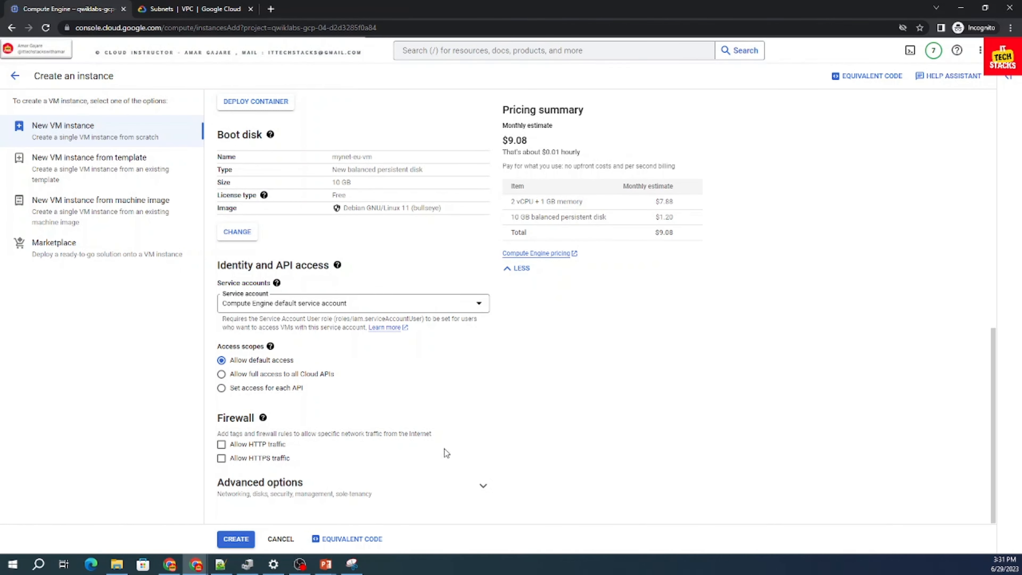
{"action": "left_click", "coordinate": [236, 539]}
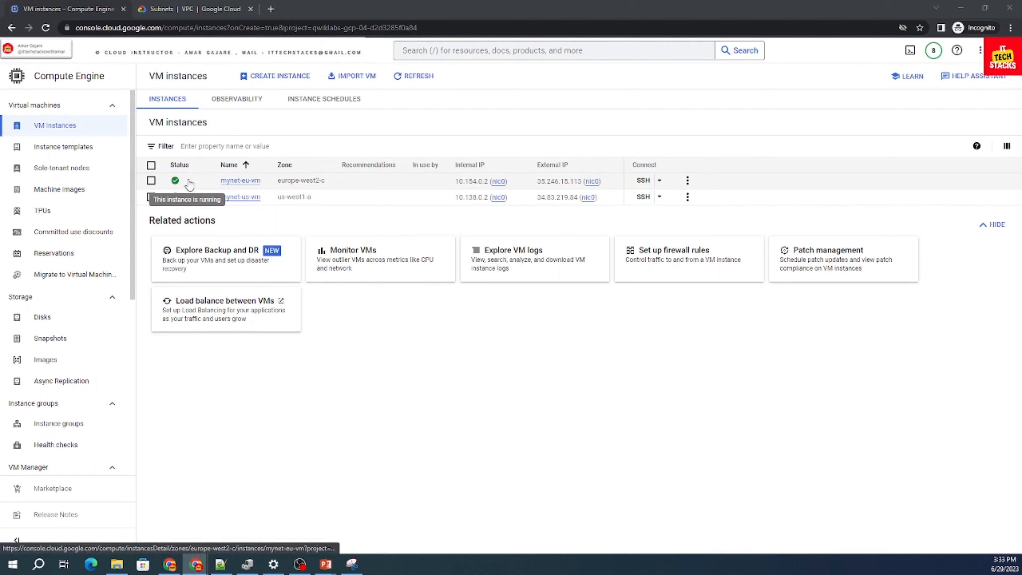
{"action": "left_click", "coordinate": [688, 181]}
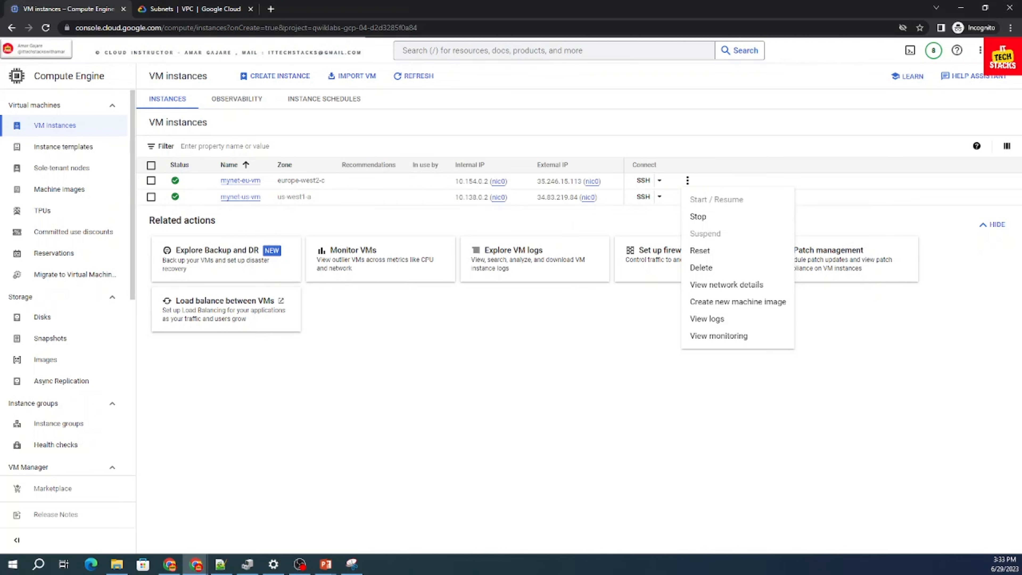
{"action": "left_click", "coordinate": [578, 224]}
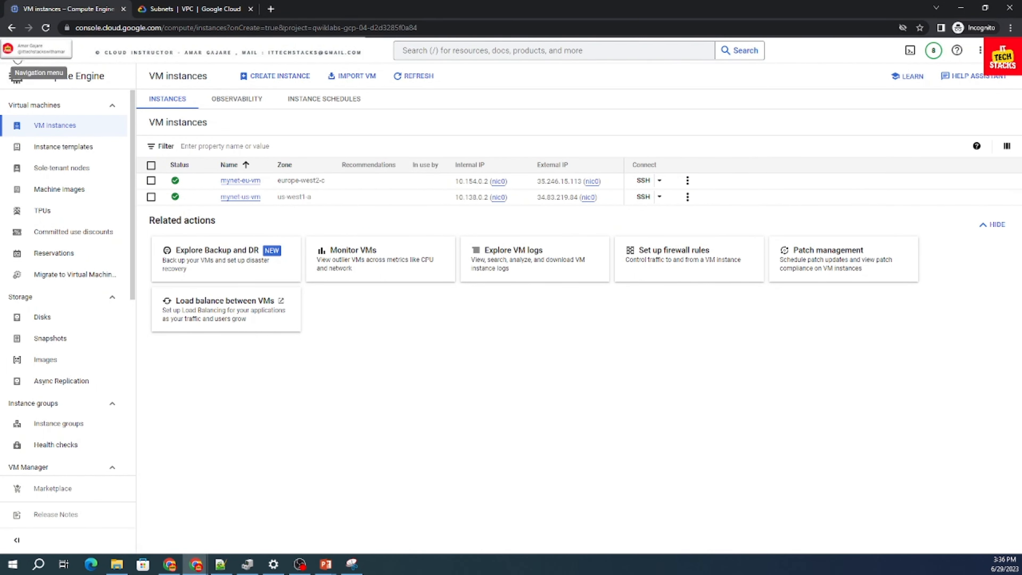
Go to the project's VPC network firewall page and examine the ingress rules of mynetwork, including the ICMP rule.
{"action": "left_click", "coordinate": [17, 74]}
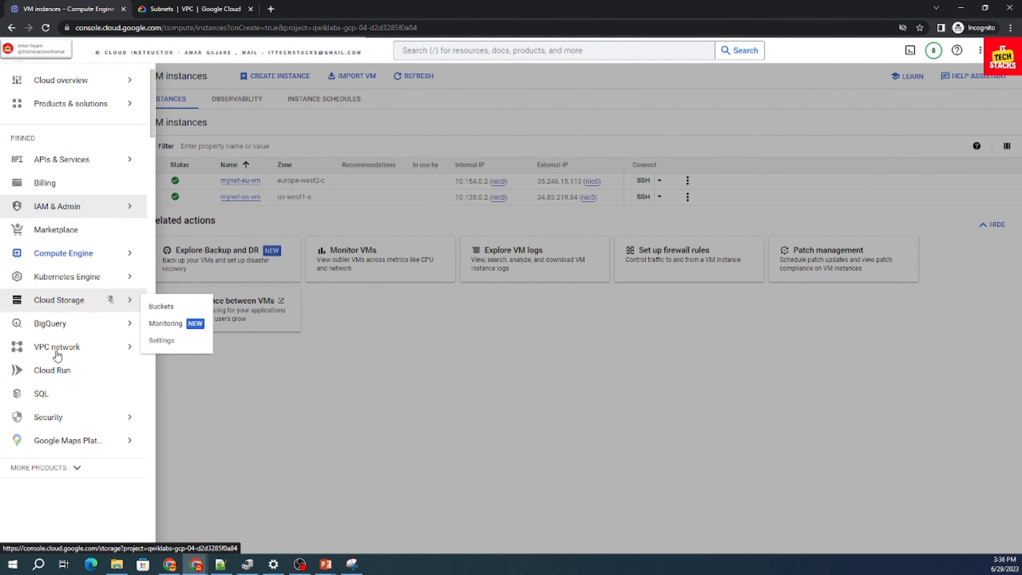
{"action": "mouse_move", "coordinate": [58, 354]}
{"action": "left_click", "coordinate": [188, 357]}
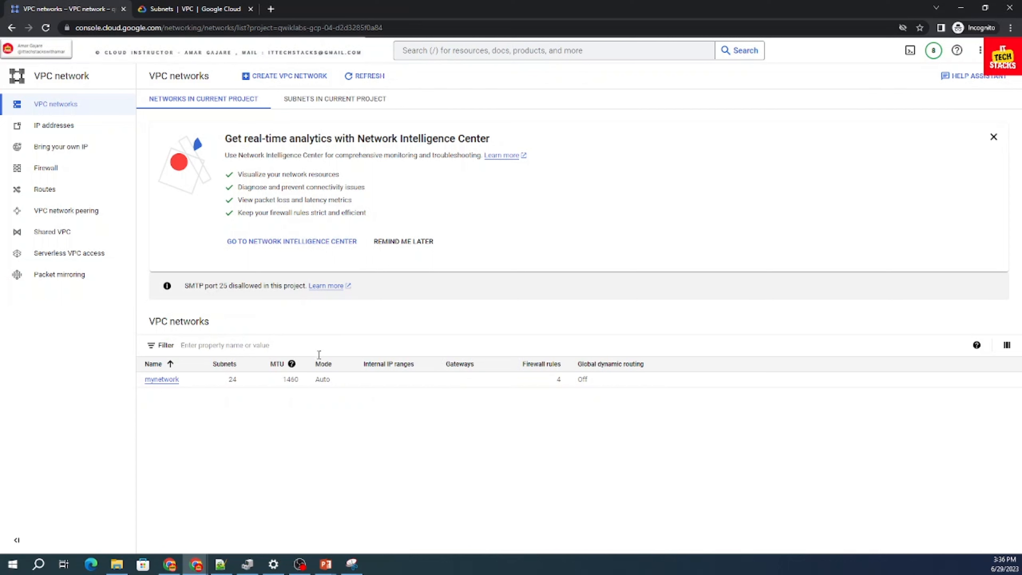
{"action": "left_click", "coordinate": [157, 384]}
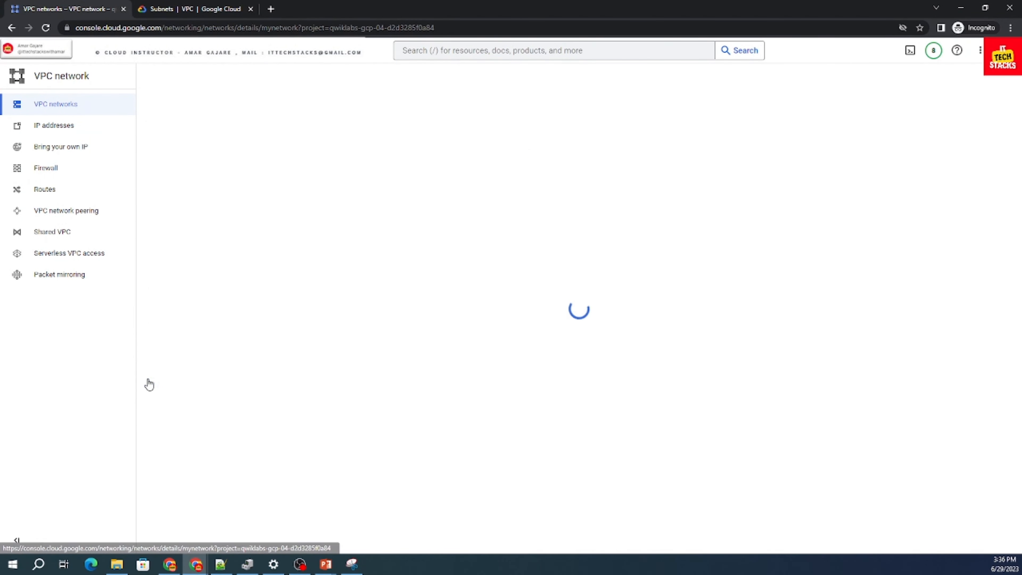
{"action": "left_click", "coordinate": [56, 169]}
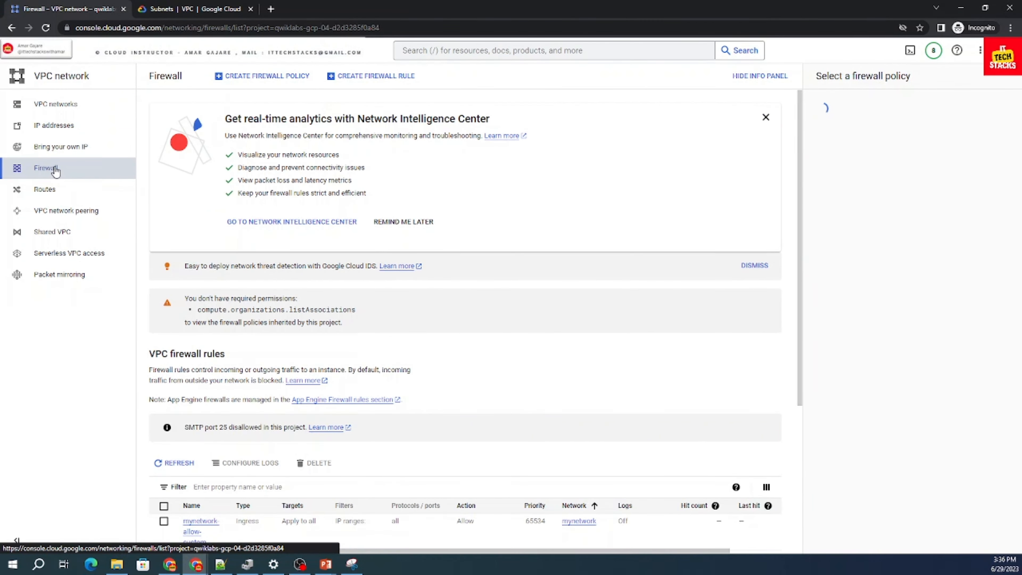
{"action": "scroll", "coordinate": [286, 351], "scroll_direction": "down", "scroll_amount": 4}
{"action": "scroll", "coordinate": [286, 351], "scroll_direction": "down", "scroll_amount": 1}
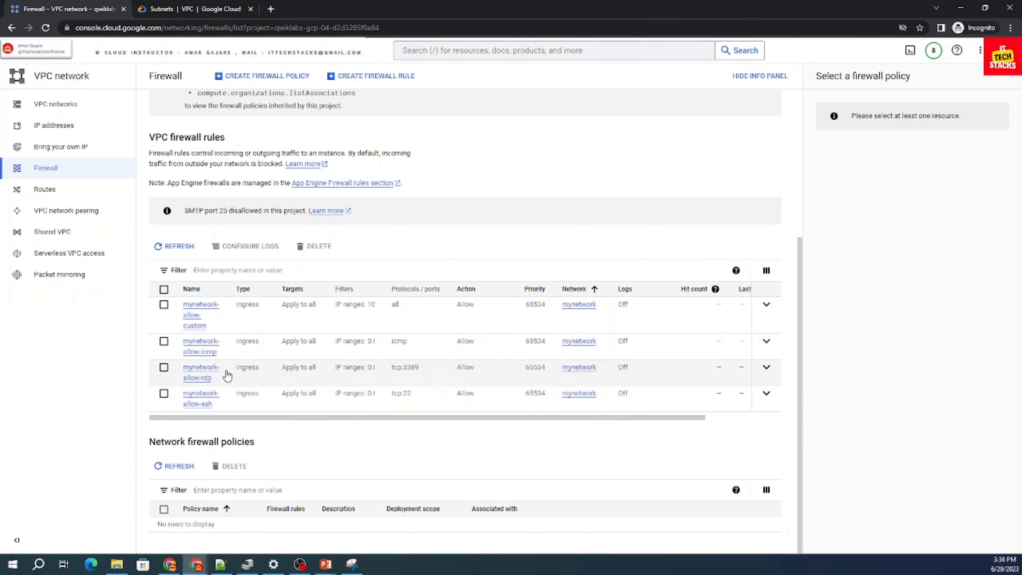
{"action": "double_click", "coordinate": [255, 343]}
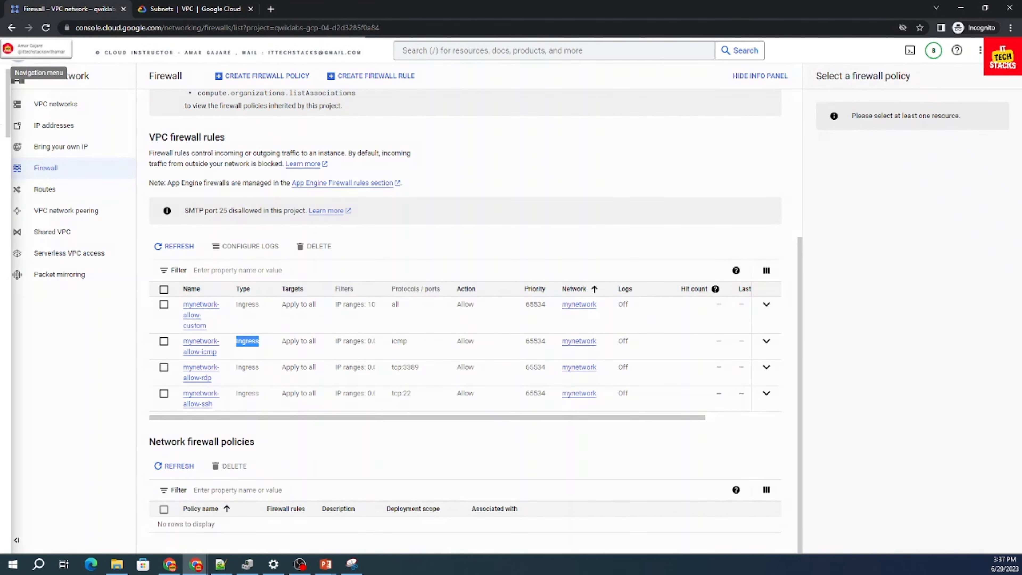
Return to the Compute Engine VM instances list.
{"action": "left_click", "coordinate": [12, 51]}
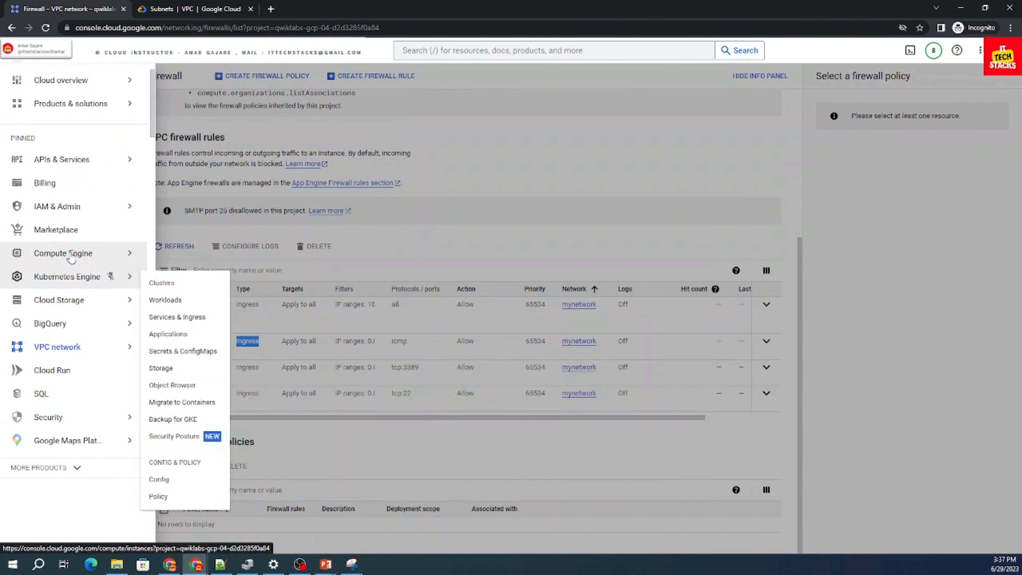
{"action": "mouse_move", "coordinate": [68, 253]}
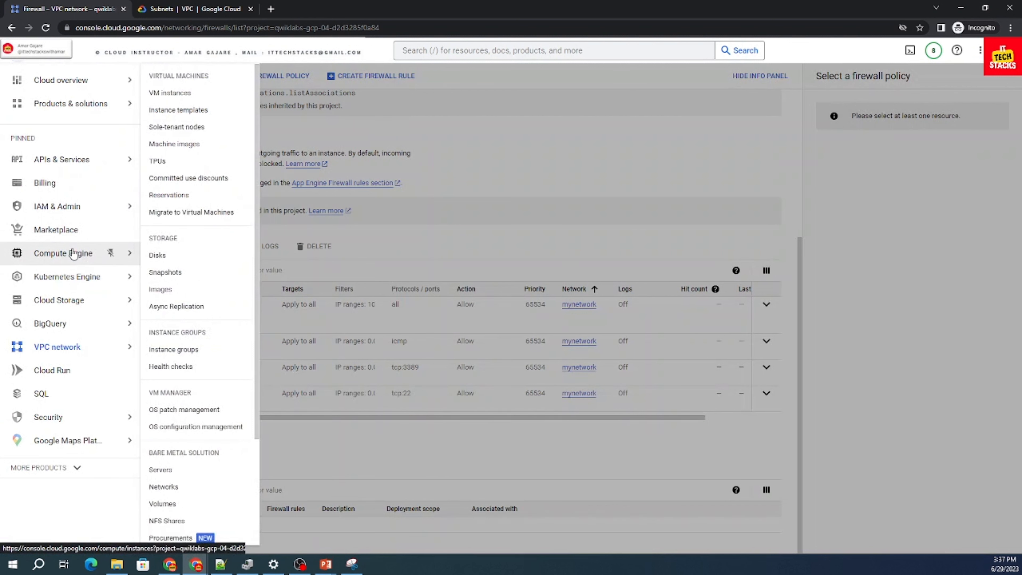
{"action": "left_click", "coordinate": [184, 94]}
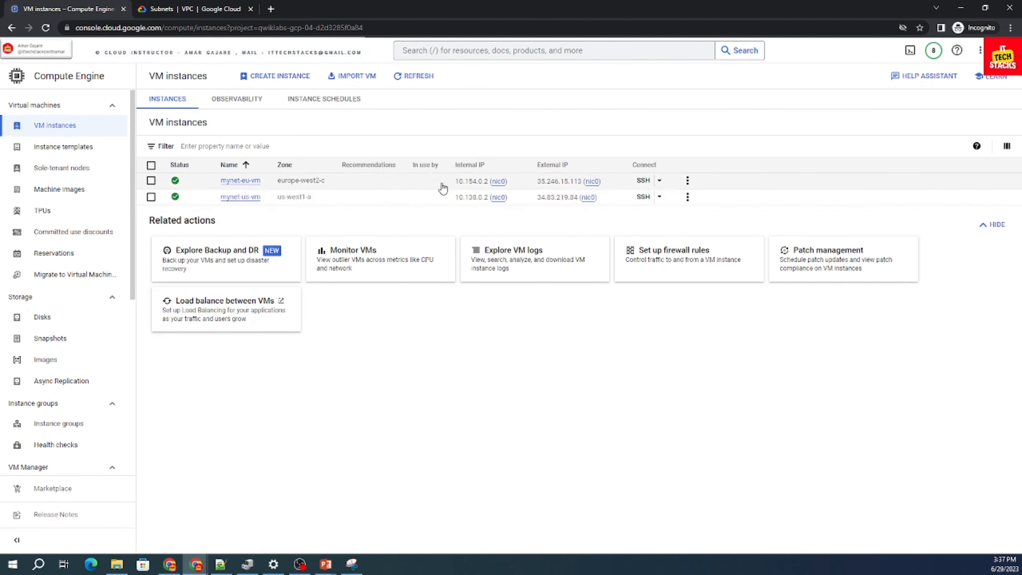
Copy the internal IP address of mynet-eu-vm from the instances list.
{"action": "left_click_drag", "start_coordinate": [454, 181], "coordinate": [488, 194]}
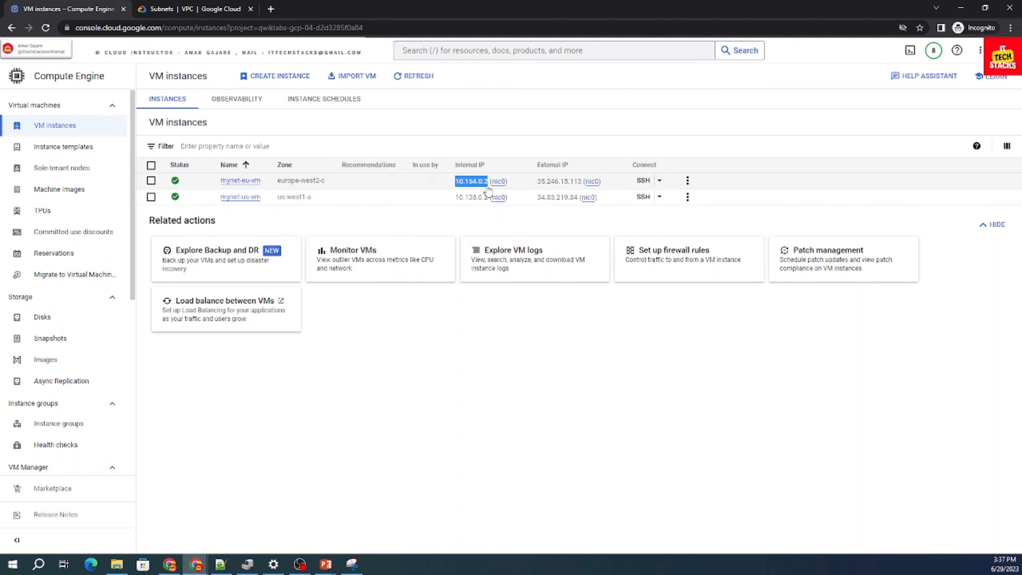
{"action": "left_click", "coordinate": [525, 224]}
{"action": "left_click", "coordinate": [514, 183]}
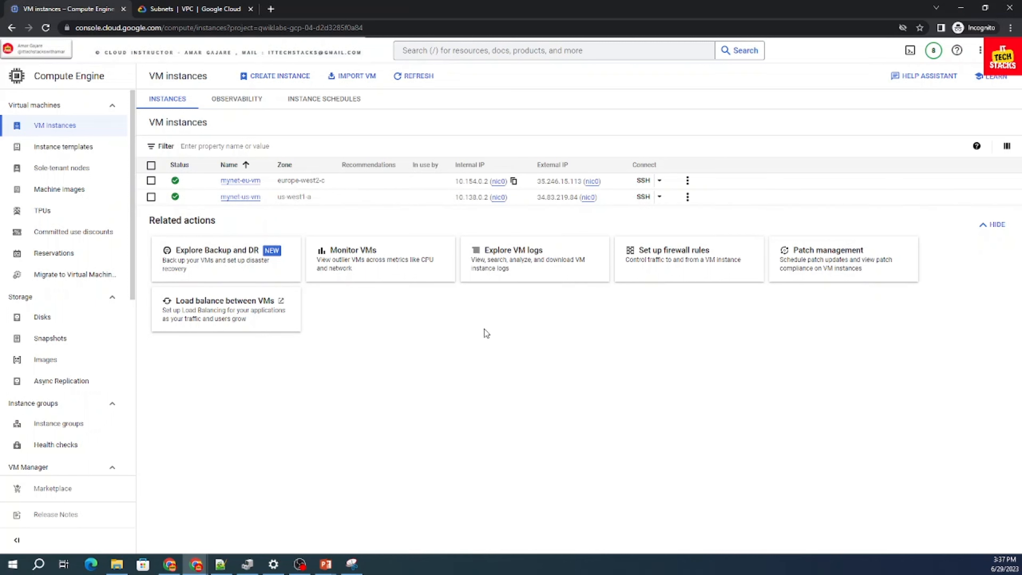
Switch to Sticky Notes, place an empty note below the VM instances list and start a new line in it.
{"action": "key", "text": "alt+Tab"}
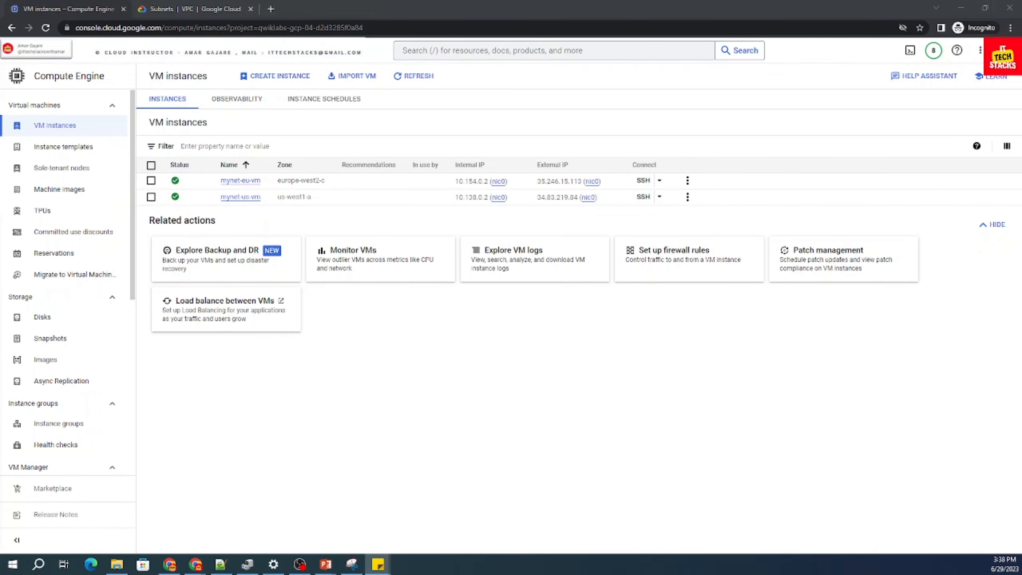
{"action": "left_click_drag", "start_coordinate": [0, 250], "coordinate": [605, 324]}
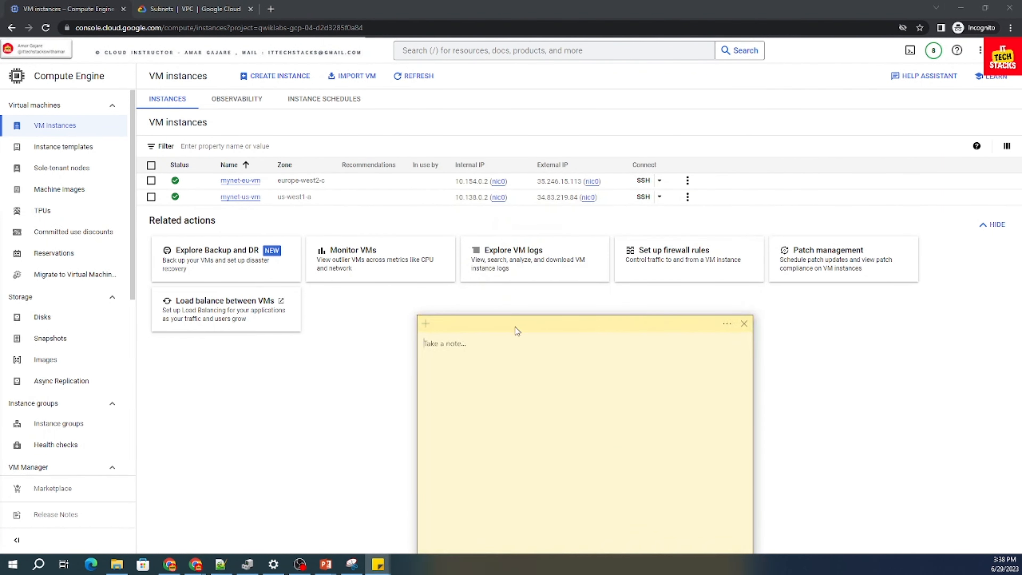
{"action": "key", "text": "Return"}
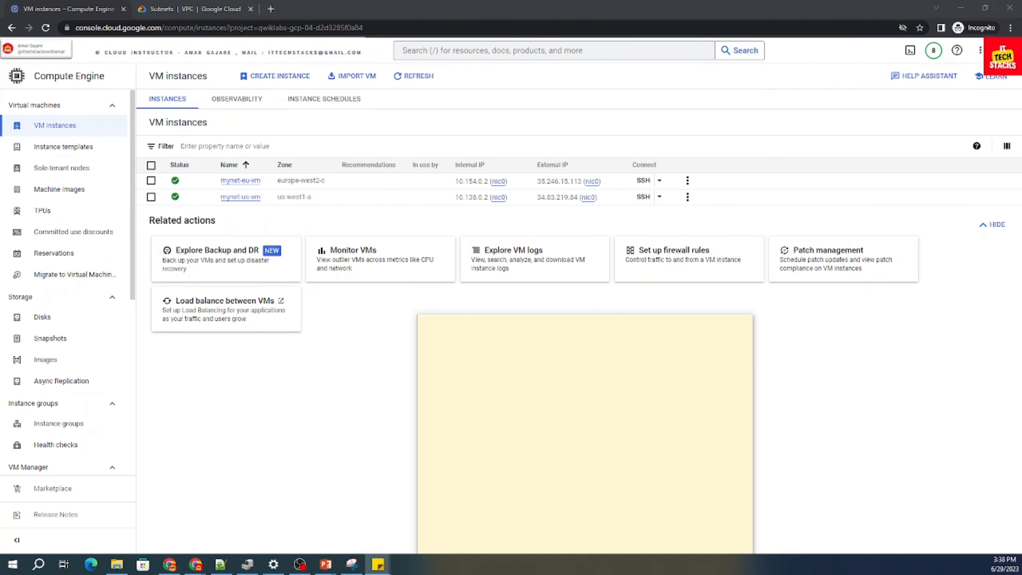
Copy mynet-eu-vm's internal IP 10.154.0.2 from the instances list into the sticky note.
{"action": "left_click", "coordinate": [515, 181]}
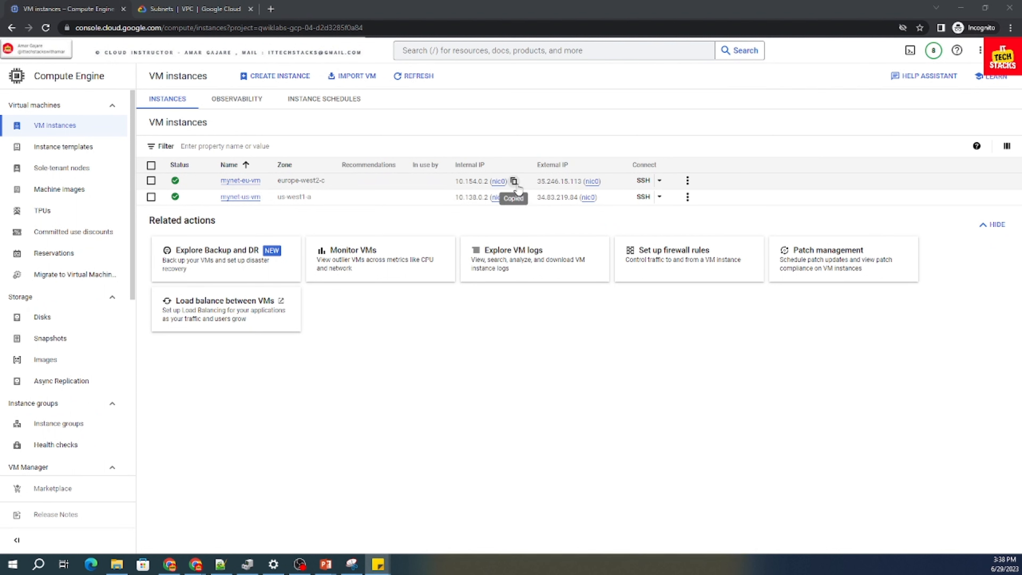
{"action": "left_click", "coordinate": [378, 564]}
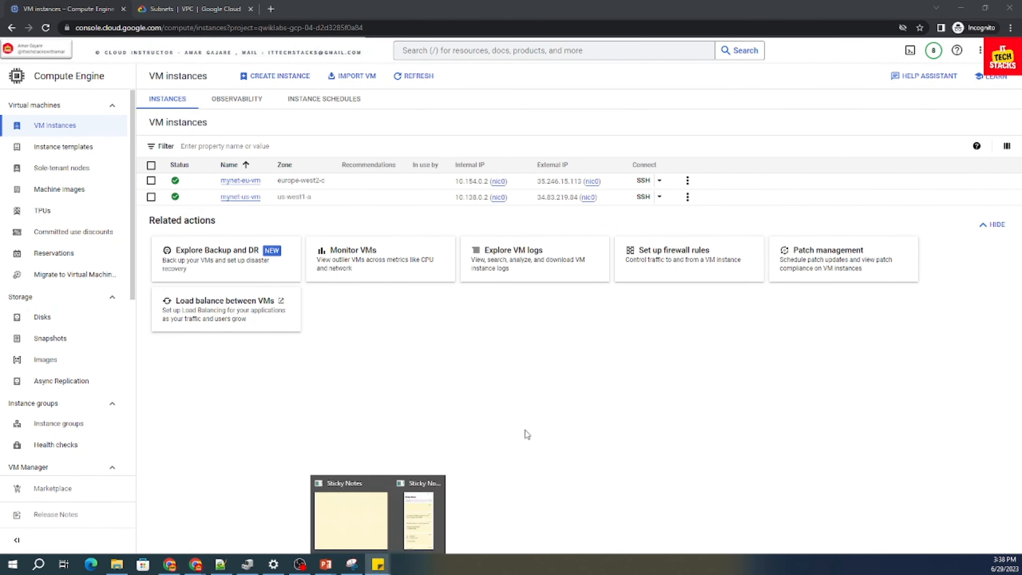
{"action": "left_click", "coordinate": [334, 520]}
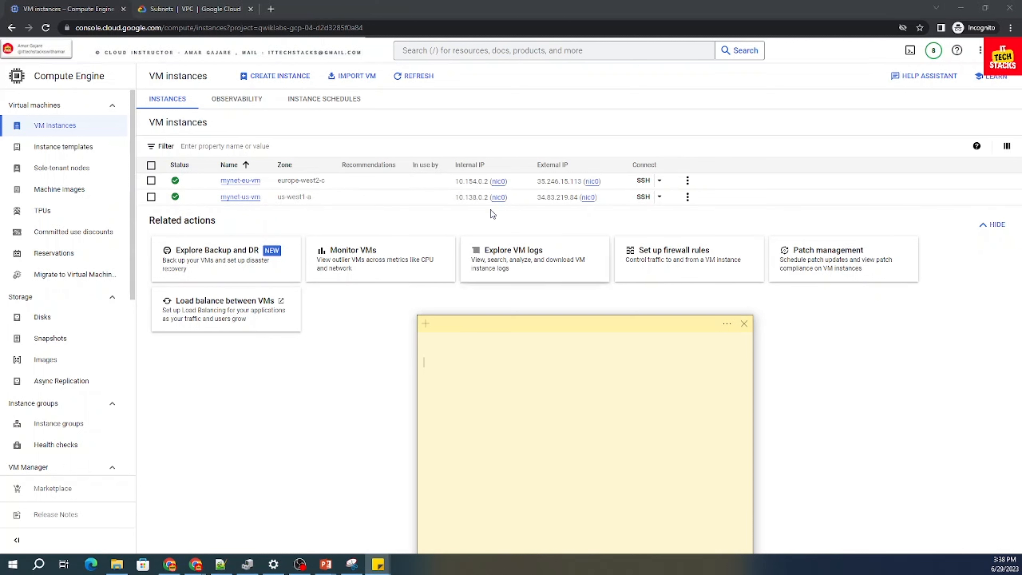
{"action": "left_click_drag", "start_coordinate": [445, 181], "coordinate": [488, 182]}
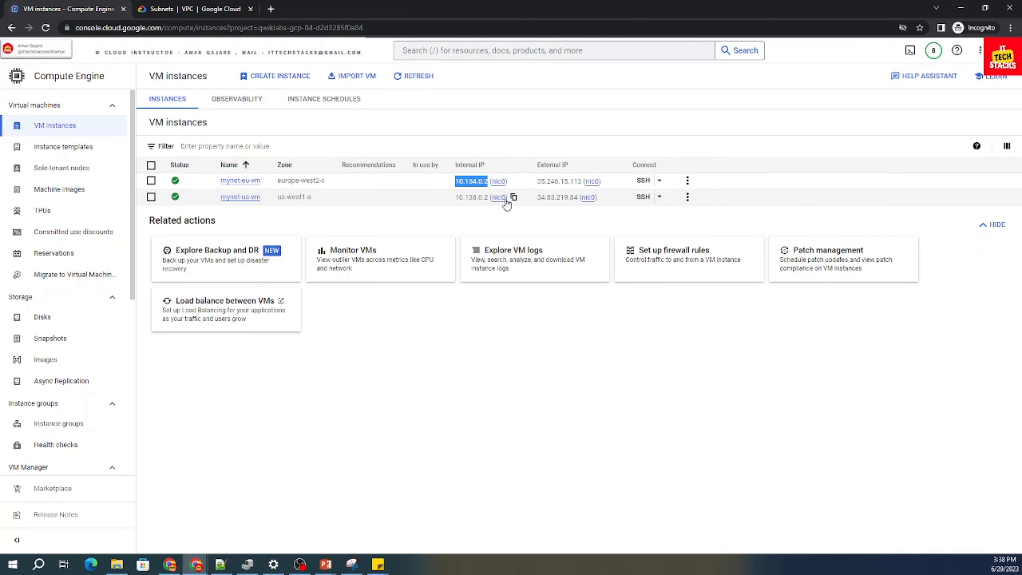
{"action": "key", "text": "ctrl+c"}
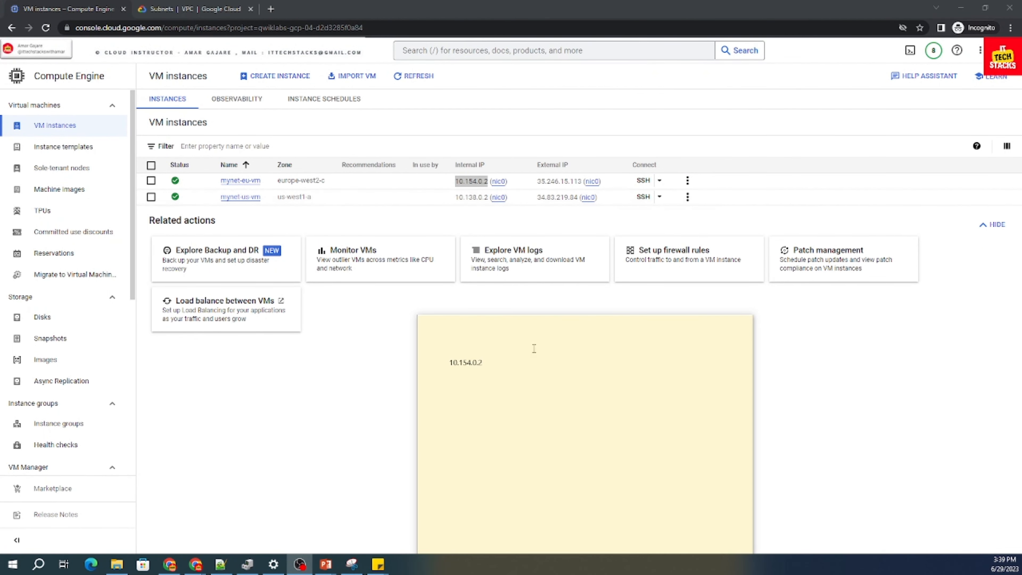
Label the internal address in the sticky note "I IP" and add an "E IP" line directly below it.
{"action": "left_click", "coordinate": [436, 361]}
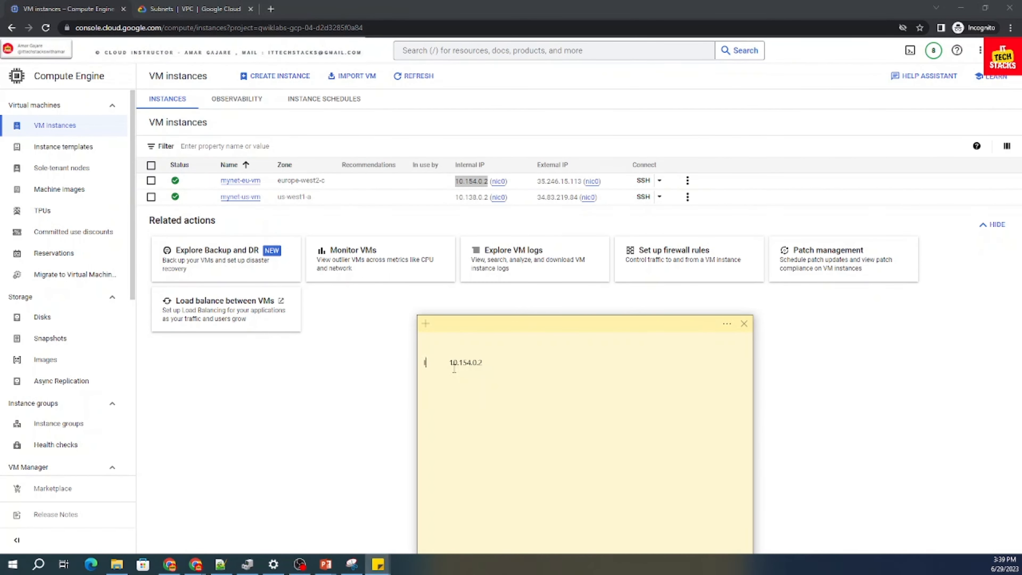
{"action": "type", "text": "IP"}
{"action": "key", "text": "Return"}
{"action": "type", "text": "E IP"}
{"action": "left_click", "coordinate": [464, 370]}
{"action": "key", "text": "Delete"}
{"action": "left_click", "coordinate": [467, 375]}
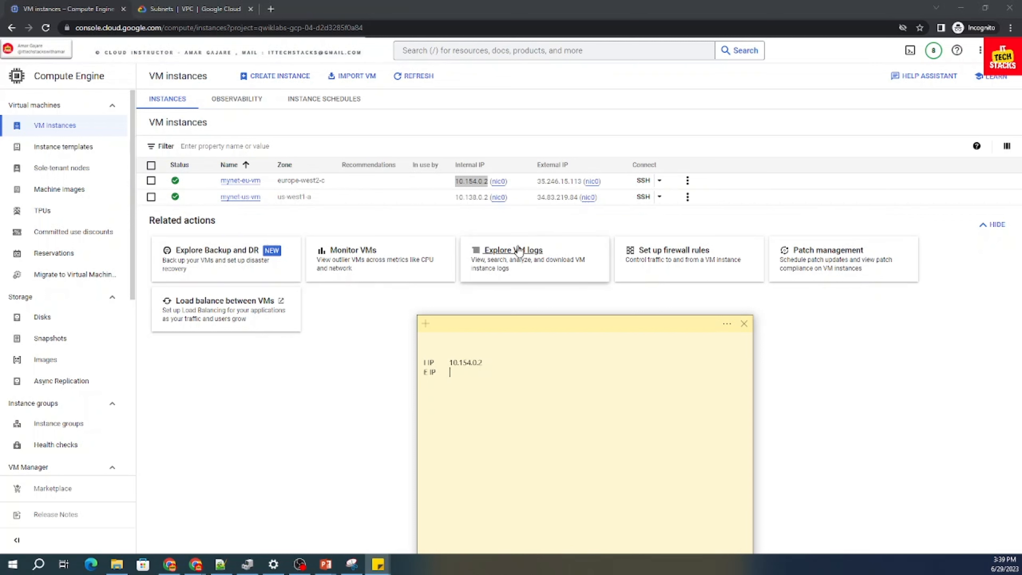
Copy mynet-eu-vm's external IP 35.246.15.113 from the instances list into the note's E IP line.
{"action": "left_click", "coordinate": [559, 186]}
{"action": "double_click", "coordinate": [560, 186]}
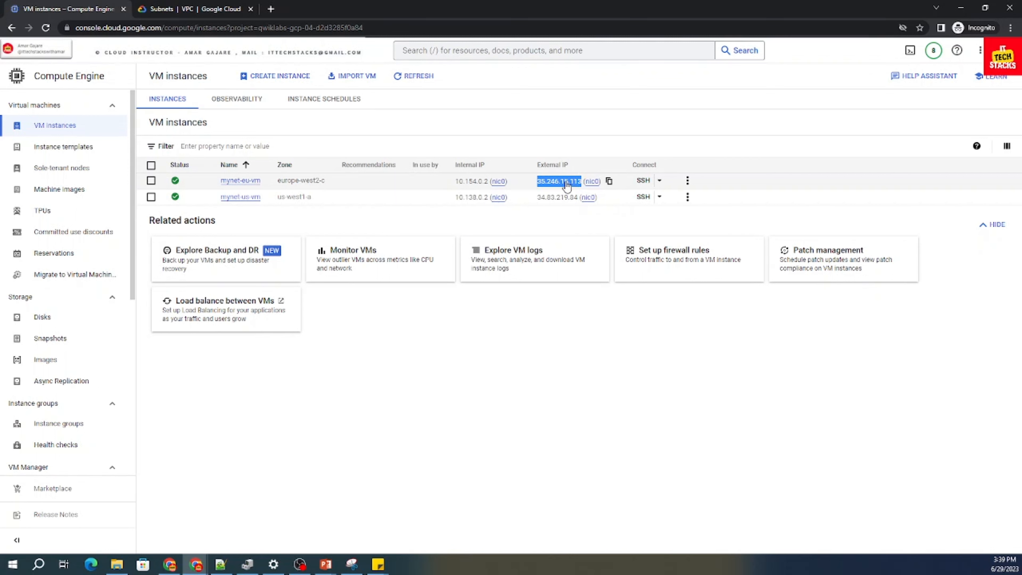
{"action": "left_click", "coordinate": [612, 186]}
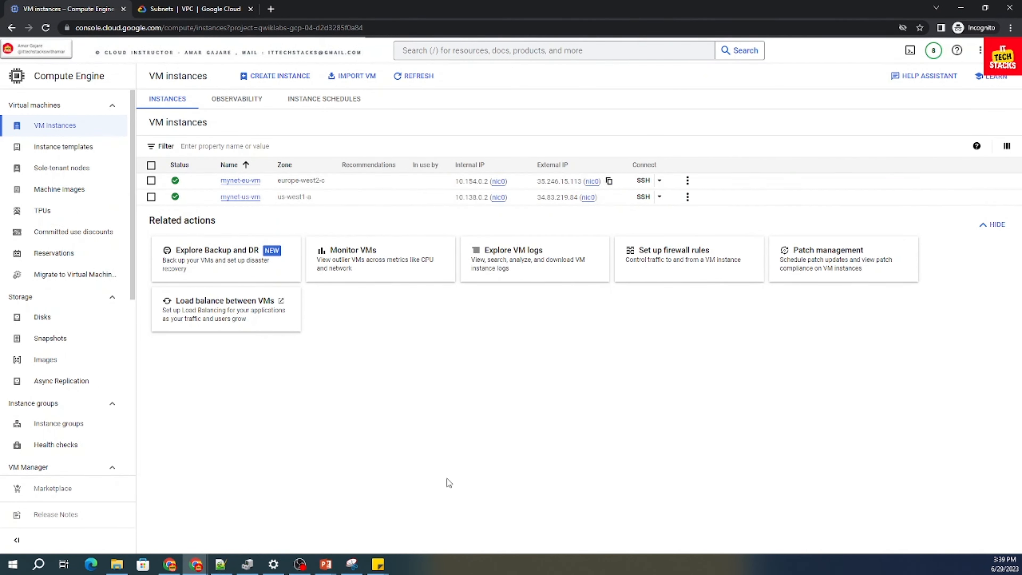
{"action": "left_click", "coordinate": [377, 564]}
{"action": "left_click", "coordinate": [378, 527]}
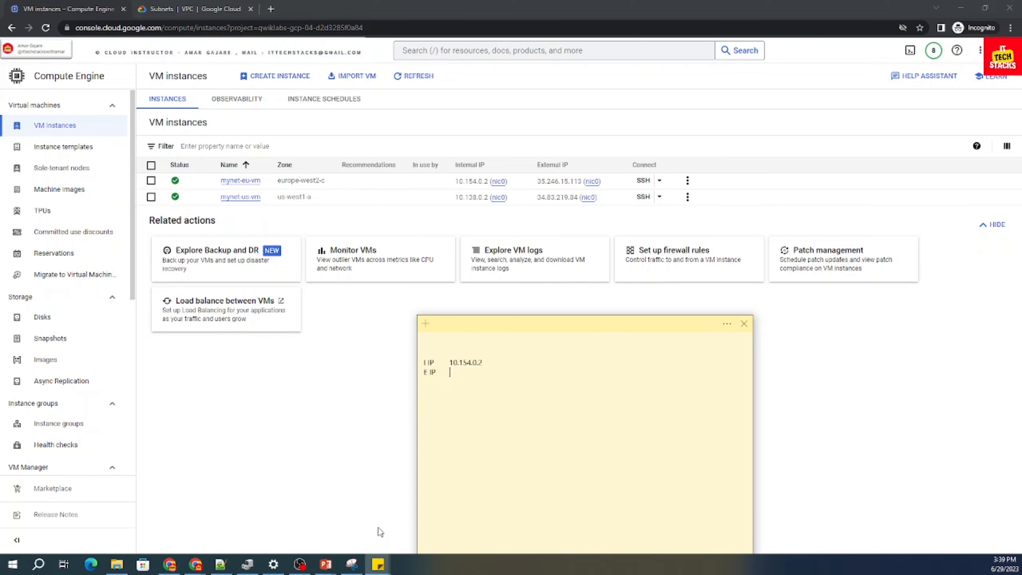
{"action": "key", "text": "ctrl+v"}
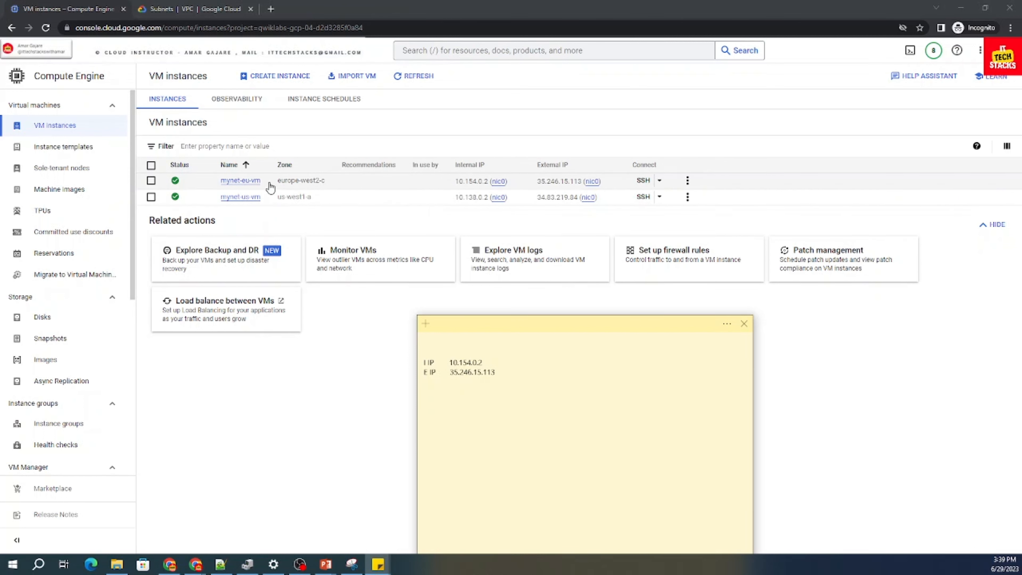
Copy the instance name mynet-eu-vm into the note as a heading above its two IP lines.
{"action": "left_click_drag", "start_coordinate": [270, 186], "coordinate": [221, 182]}
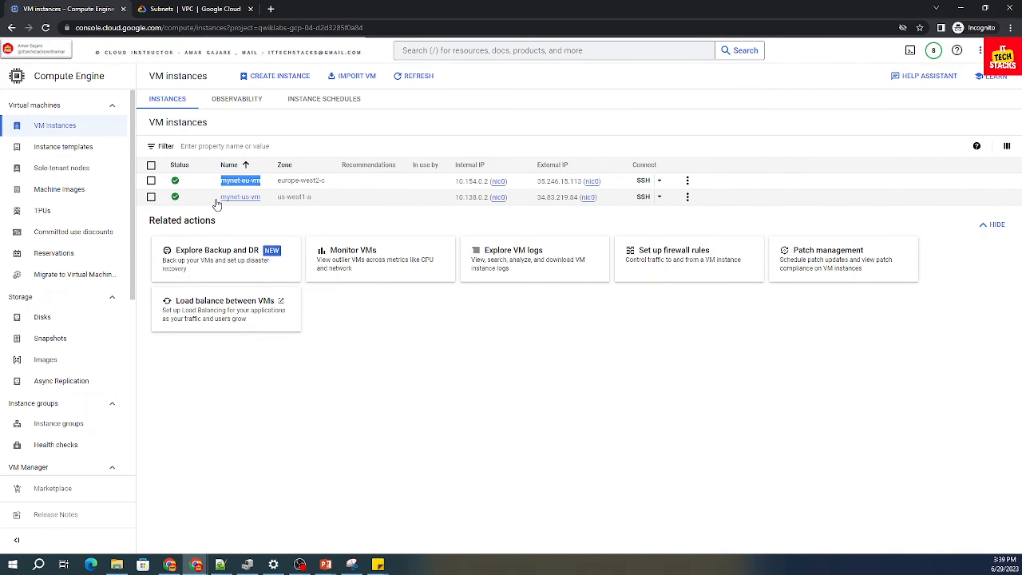
{"action": "key", "text": "alt+Tab"}
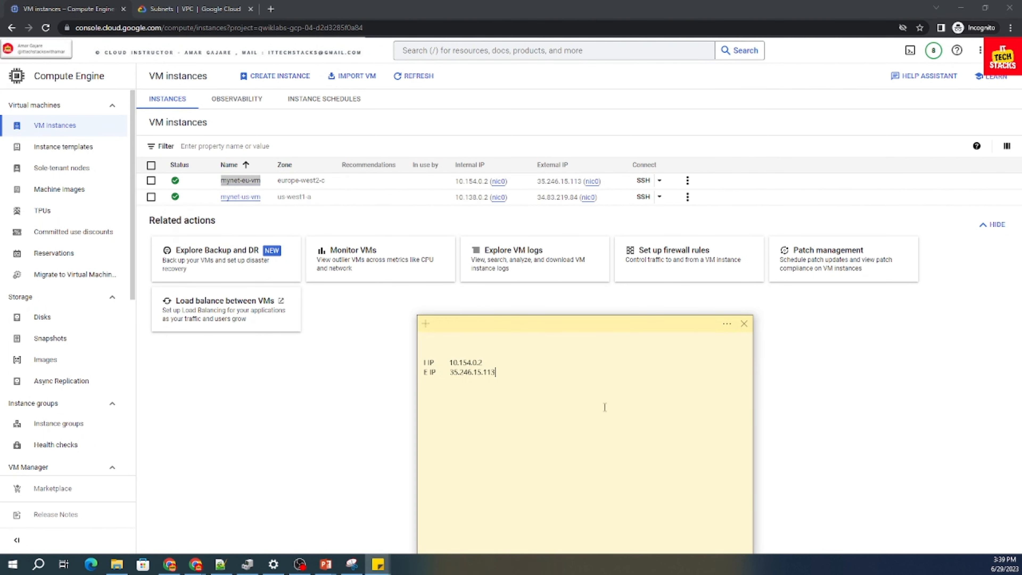
{"action": "key", "text": "alt+Tab"}
{"action": "key", "text": "alt+Tab"}
{"action": "left_click", "coordinate": [482, 348]}
{"action": "key", "text": "ctrl+v"}
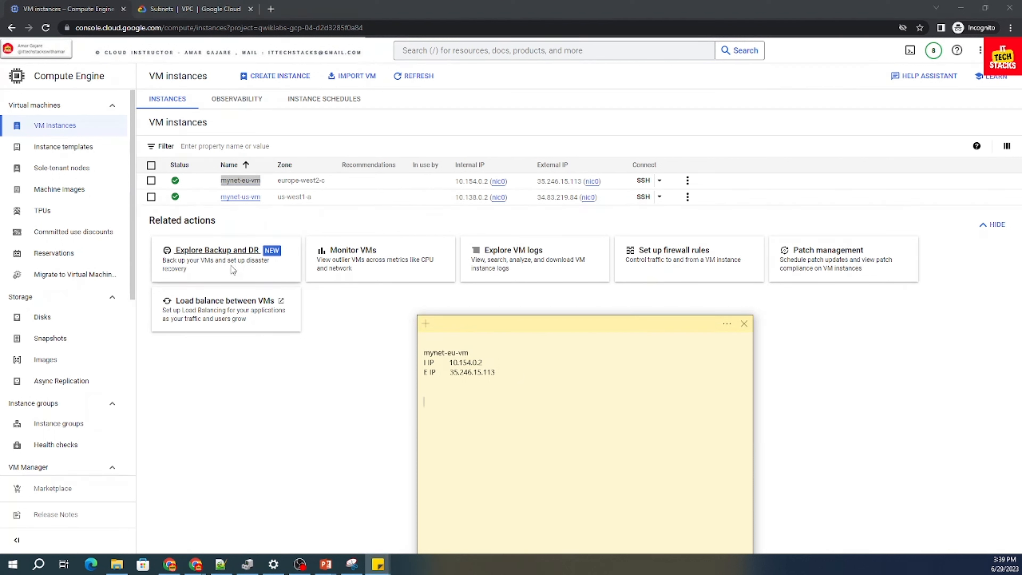
Copy the instance name mynet-us-vm into the note as a second heading below the first block.
{"action": "left_click", "coordinate": [216, 199]}
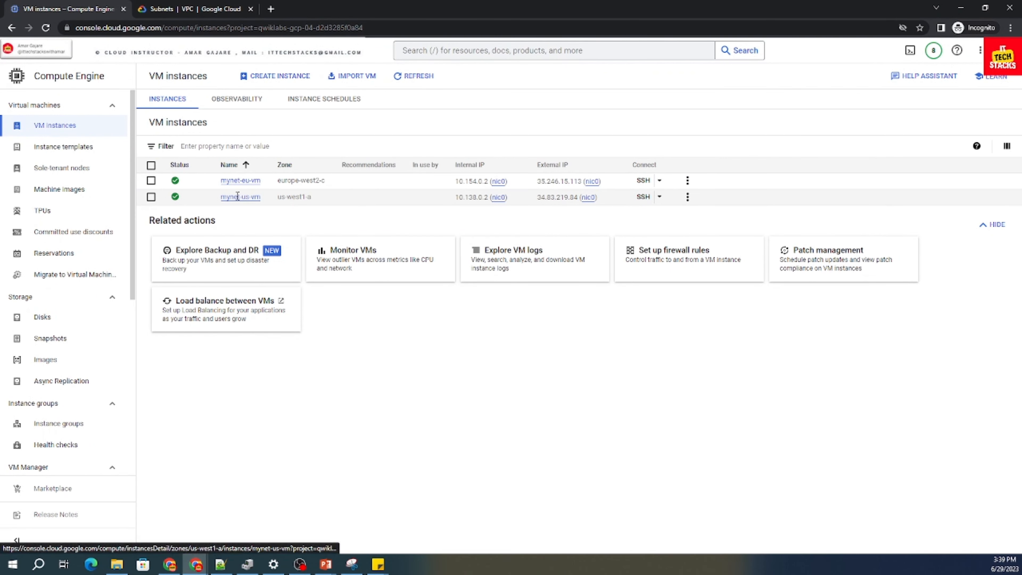
{"action": "left_click", "coordinate": [267, 202]}
{"action": "left_click_drag", "start_coordinate": [268, 201], "coordinate": [221, 207]}
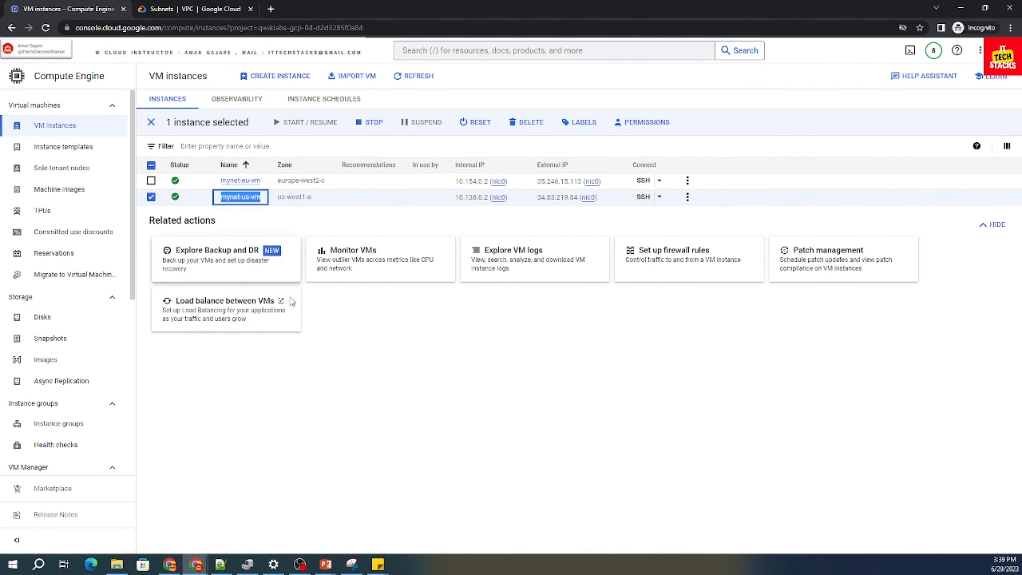
{"action": "left_click", "coordinate": [378, 564]}
{"action": "left_click", "coordinate": [333, 538]}
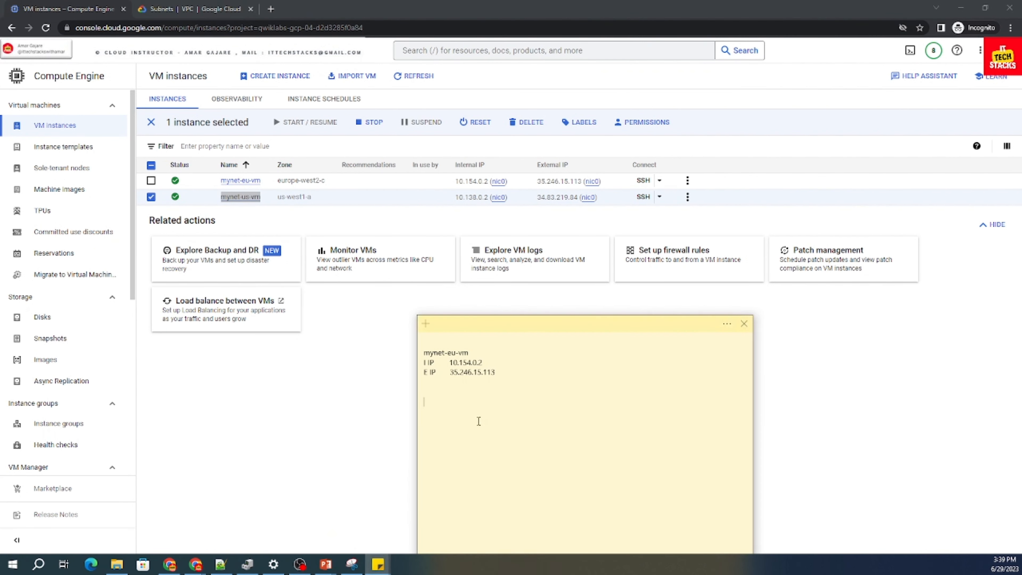
{"action": "key", "text": "ctrl+v"}
{"action": "key", "text": "Return"}
{"action": "key", "text": "Return"}
Duplicate the note's I IP and E IP lines beneath the mynet-us-vm heading.
{"action": "left_click_drag", "start_coordinate": [503, 374], "coordinate": [410, 360]}
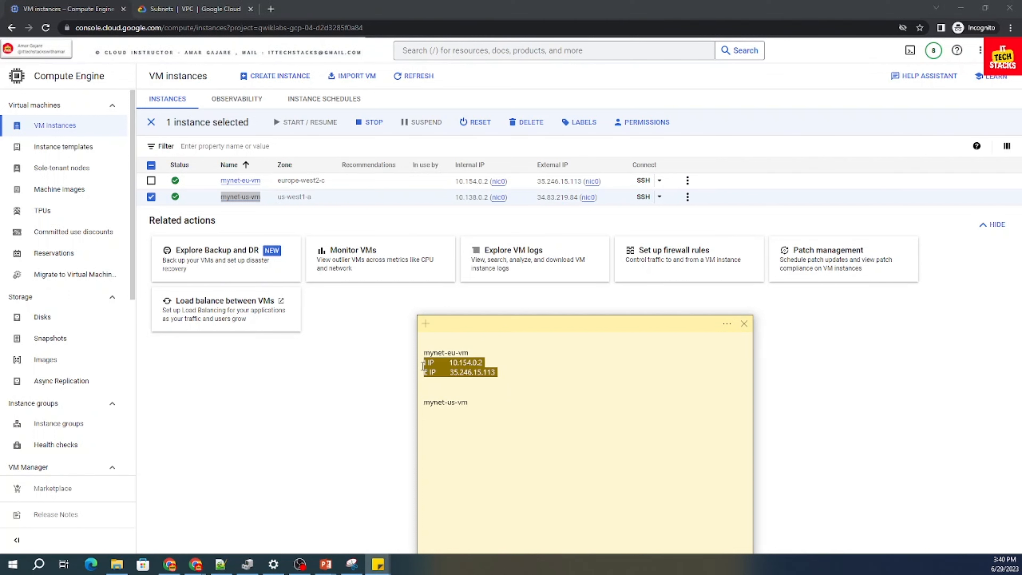
{"action": "left_click", "coordinate": [437, 425]}
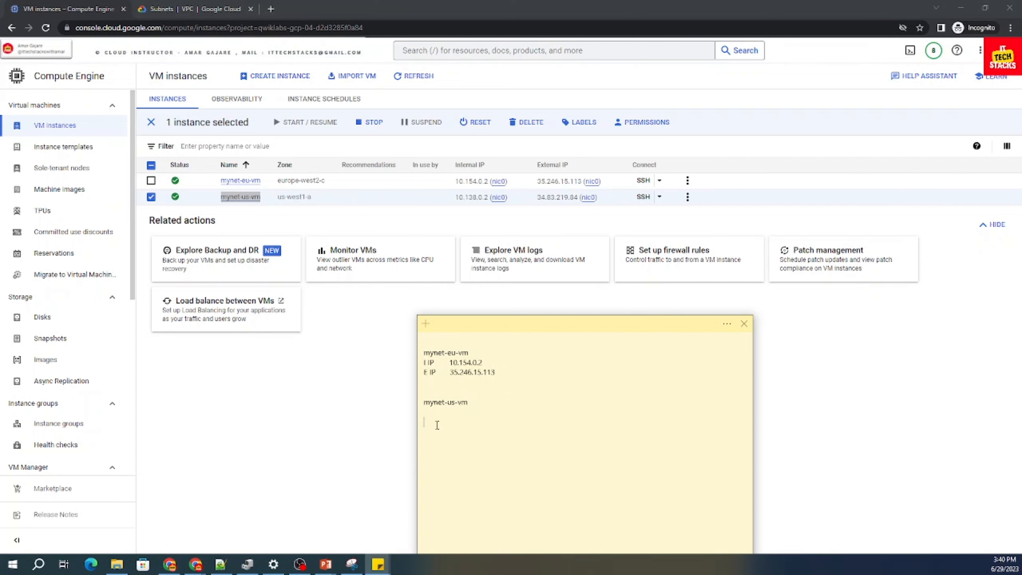
{"action": "key", "text": "ctrl+v"}
{"action": "key", "text": "Return"}
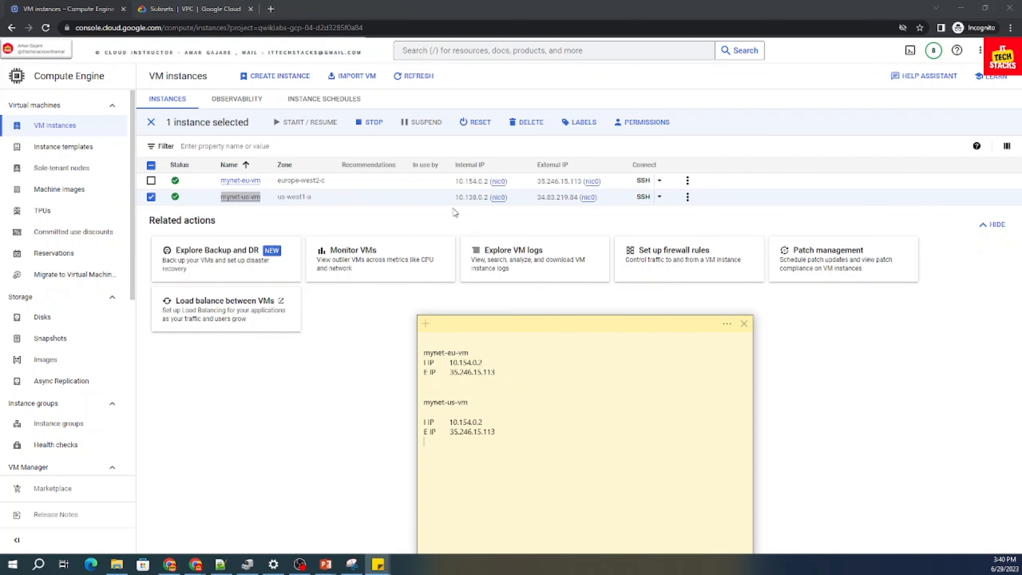
Replace the internal IP under mynet-us-vm in the note with 10.138.0.2 copied from the instances list.
{"action": "left_click_drag", "start_coordinate": [455, 197], "coordinate": [485, 205]}
{"action": "key", "text": "ctrl+c"}
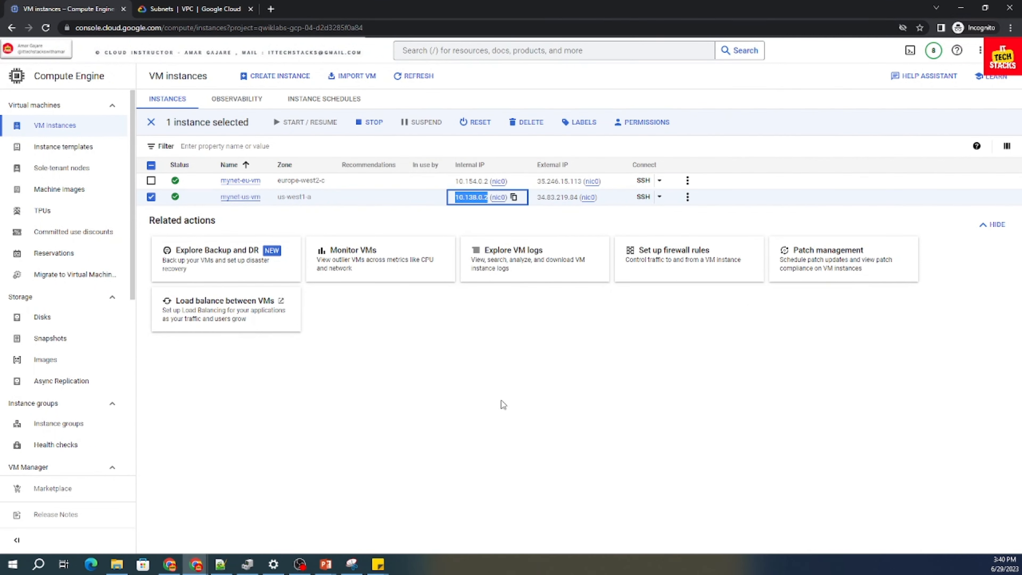
{"action": "mouse_move", "coordinate": [378, 564]}
{"action": "left_click", "coordinate": [419, 515]}
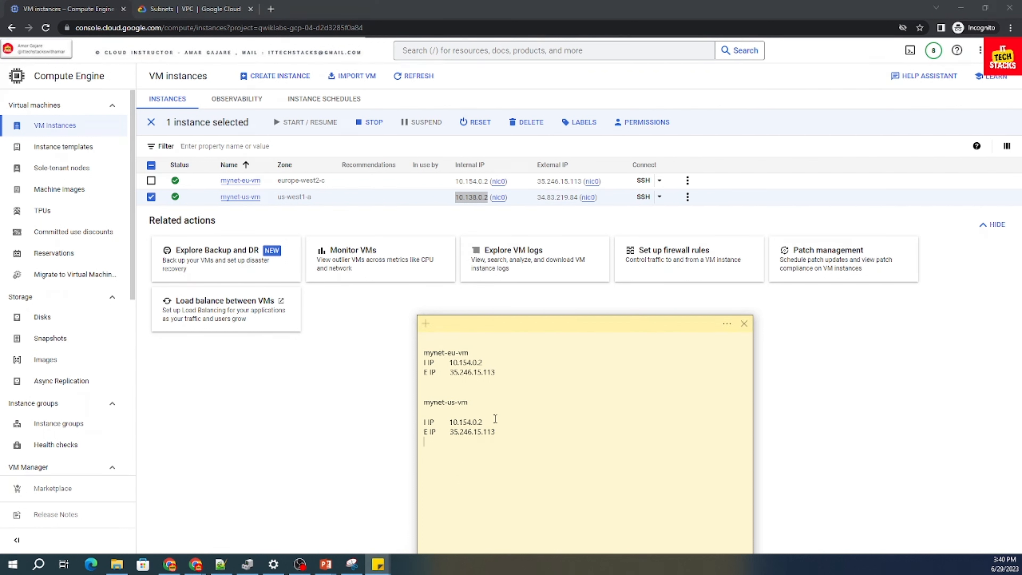
{"action": "left_click_drag", "start_coordinate": [449, 422], "coordinate": [484, 422]}
{"action": "key", "text": "ctrl+v"}
Replace the external IP under mynet-us-vm with 34.83.219.84 from the instances list and remove the blank line below that heading.
{"action": "left_click", "coordinate": [557, 205]}
{"action": "left_click_drag", "start_coordinate": [538, 197], "coordinate": [577, 198]}
{"action": "key", "text": "ctrl+c"}
{"action": "left_click", "coordinate": [378, 564]}
{"action": "left_click_drag", "start_coordinate": [449, 432], "coordinate": [496, 431]}
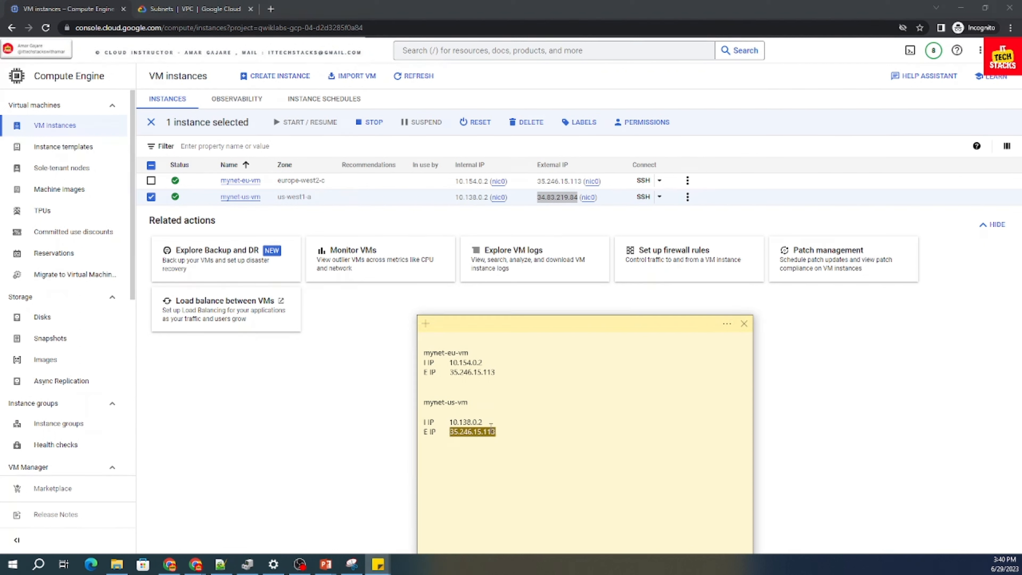
{"action": "key", "text": "ctrl+v"}
{"action": "left_click", "coordinate": [477, 411]}
{"action": "key", "text": "Delete"}
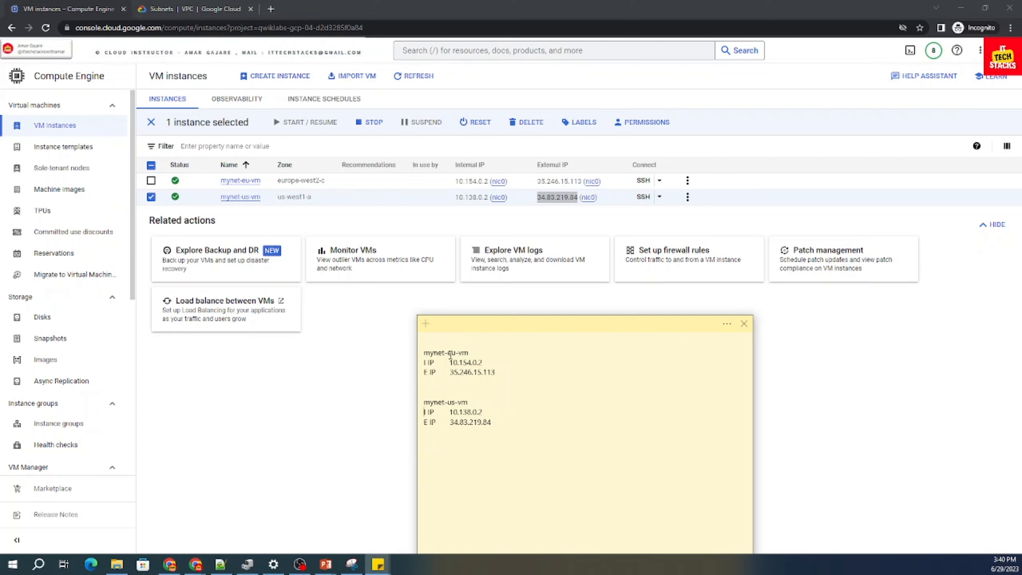
Return to the VM instances list and deselect mynet-us-vm.
{"action": "double_click", "coordinate": [451, 353]}
{"action": "double_click", "coordinate": [451, 402]}
{"action": "left_click", "coordinate": [360, 224]}
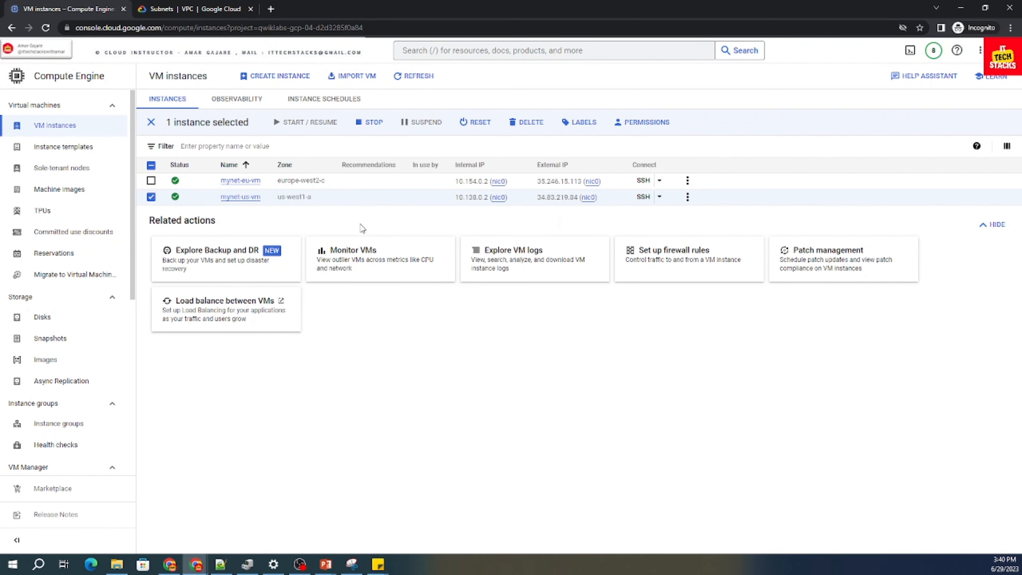
{"action": "left_click", "coordinate": [151, 197]}
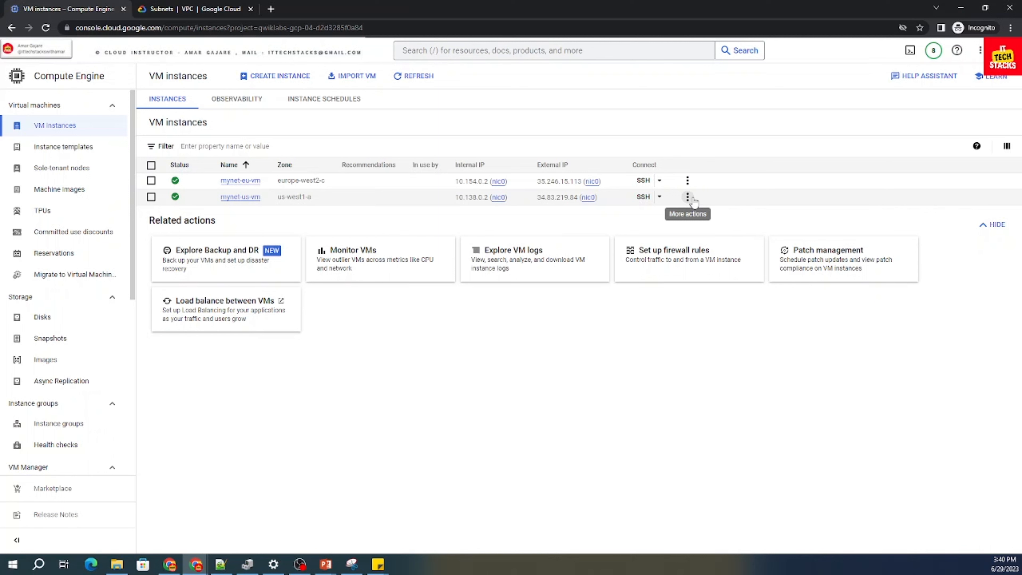
Open an authorized SSH-in-browser session to mynet-us-vm and place its window below the instances list.
{"action": "left_click", "coordinate": [640, 202]}
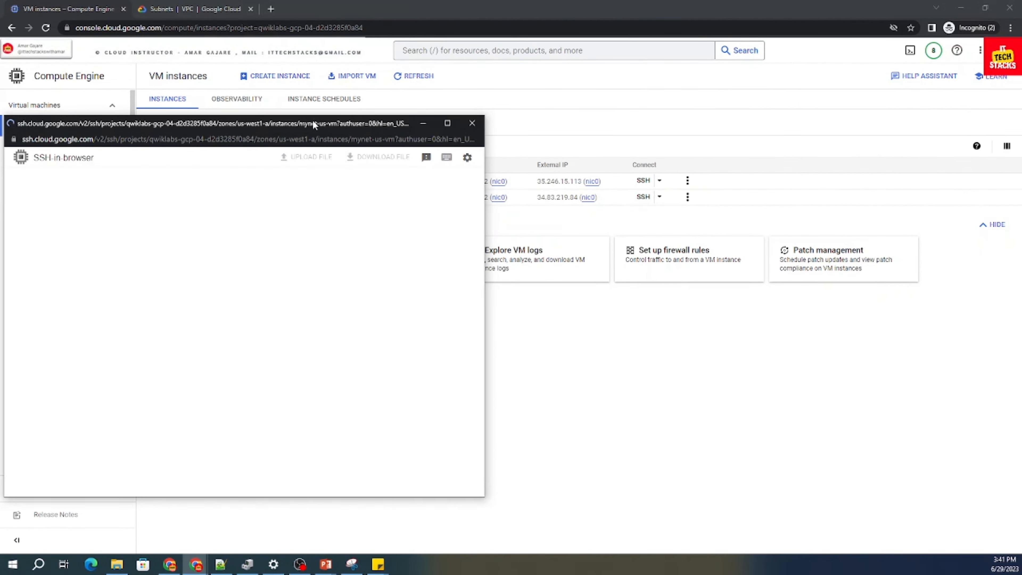
{"action": "left_click_drag", "start_coordinate": [314, 125], "coordinate": [749, 123]}
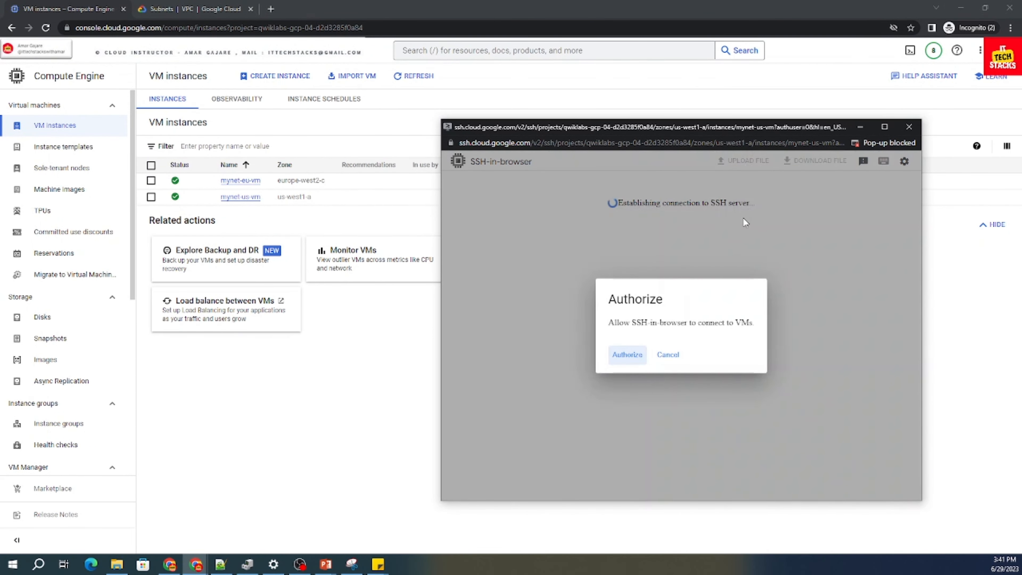
{"action": "left_click", "coordinate": [627, 355]}
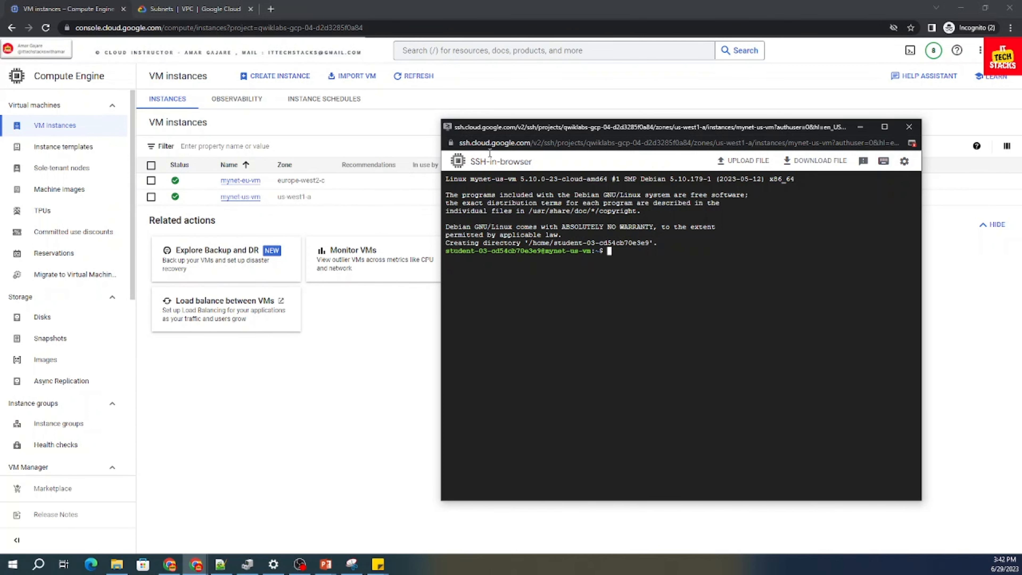
{"action": "left_click_drag", "start_coordinate": [536, 126], "coordinate": [396, 312]}
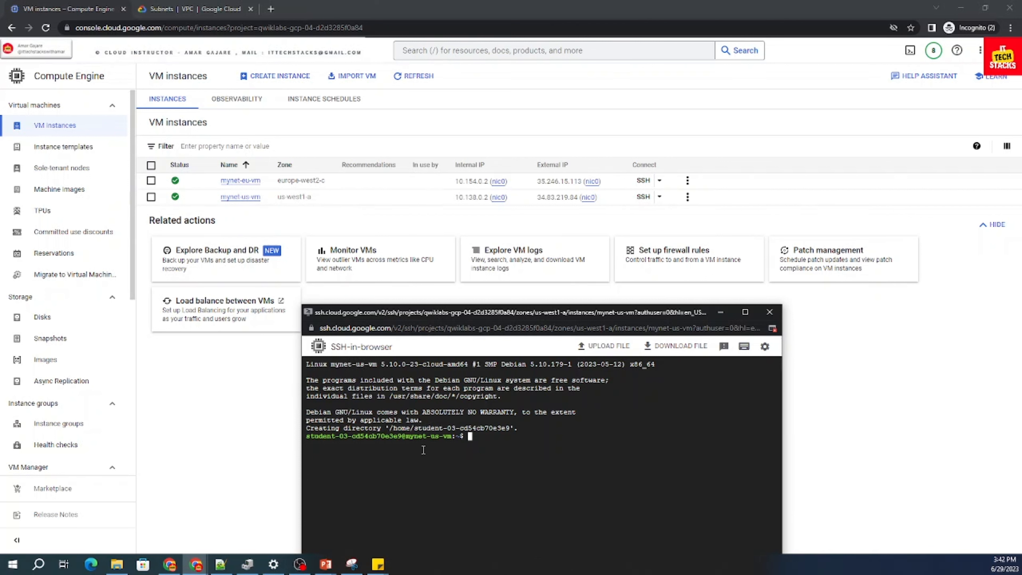
Begin a lowercase "ping -c" command at the mynet-us-vm SSH prompt without running it.
{"action": "left_click_drag", "start_coordinate": [430, 438], "coordinate": [439, 439]}
{"action": "left_click", "coordinate": [614, 447]}
{"action": "type", "text": "PING"}
{"action": "key", "text": "BackSpace"}
{"action": "key", "text": "BackSpace"}
{"action": "key", "text": "BackSpace"}
{"action": "key", "text": "BackSpace"}
{"action": "type", "text": "ping -c"}
Switch to the sticky note and copy mynet-eu-vm's internal IP, 10.154.0.2.
{"action": "mouse_move", "coordinate": [383, 566]}
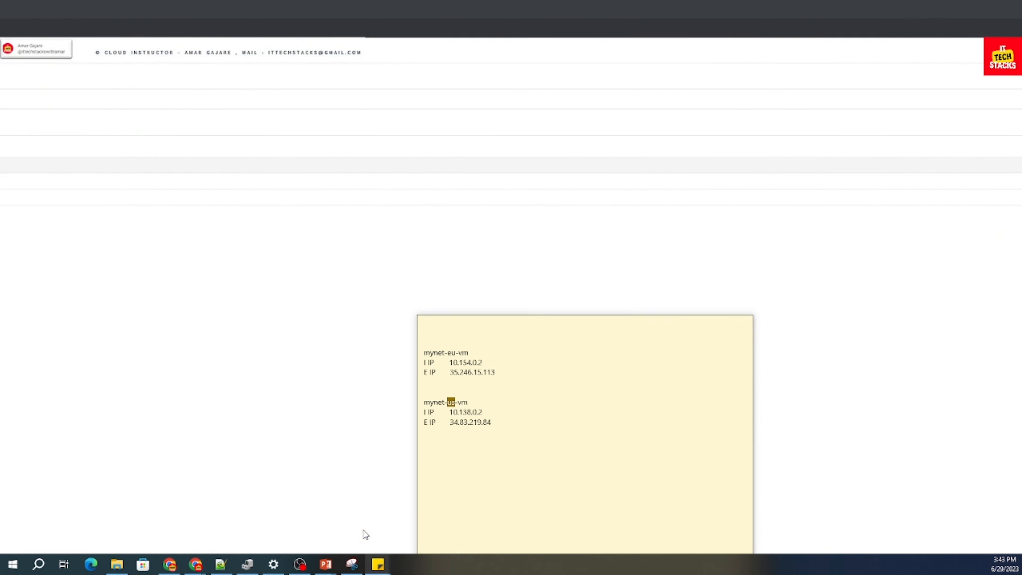
{"action": "left_click", "coordinate": [366, 532]}
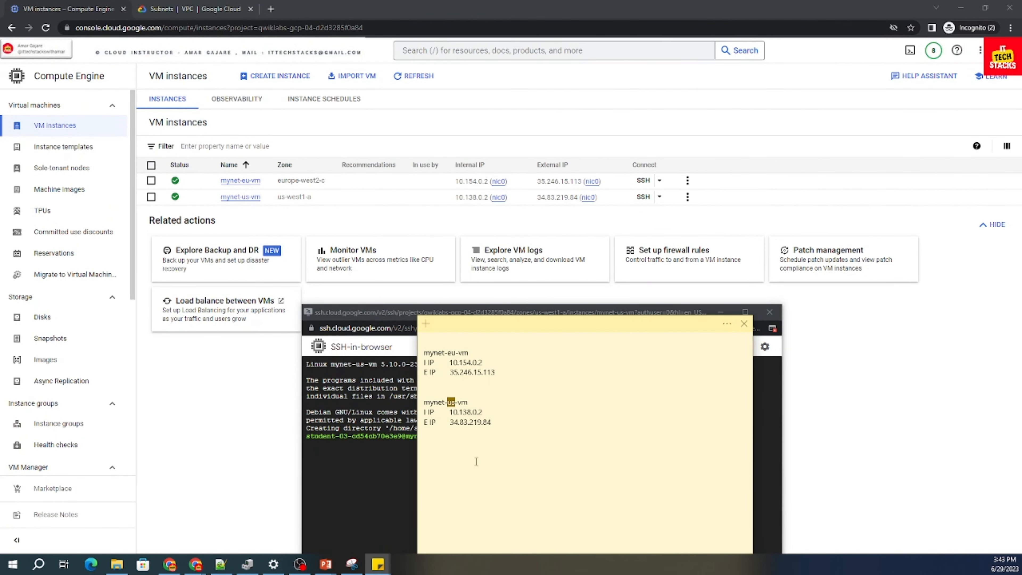
{"action": "left_click", "coordinate": [496, 405]}
{"action": "left_click_drag", "start_coordinate": [453, 361], "coordinate": [485, 363]}
{"action": "right_click", "coordinate": [474, 359]}
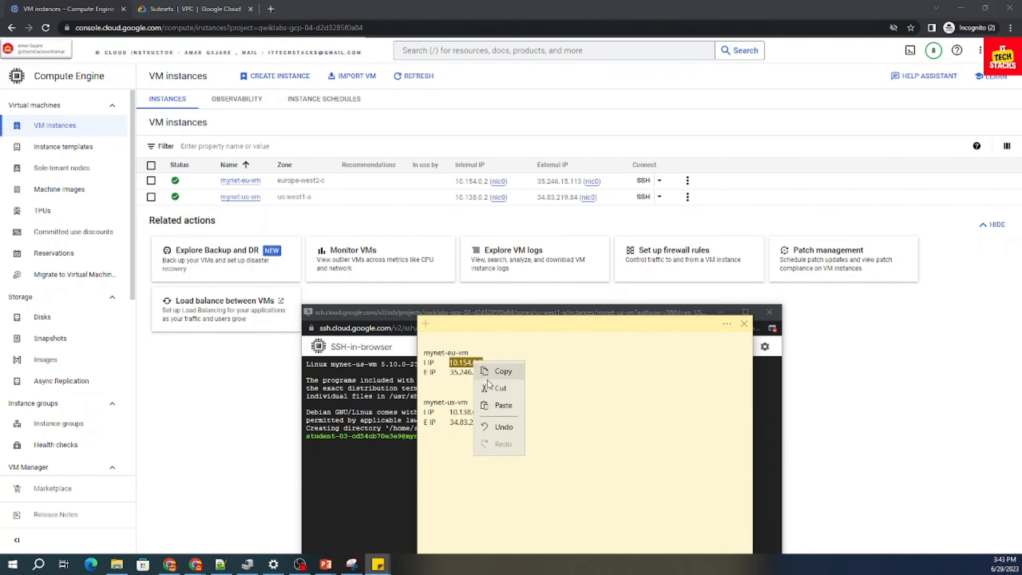
{"action": "left_click", "coordinate": [494, 374]}
Insert the copied 10.154.0.2 after "ping -c" in the mynet-us-vm SSH session and try running the command without a packet count.
{"action": "left_click", "coordinate": [363, 456]}
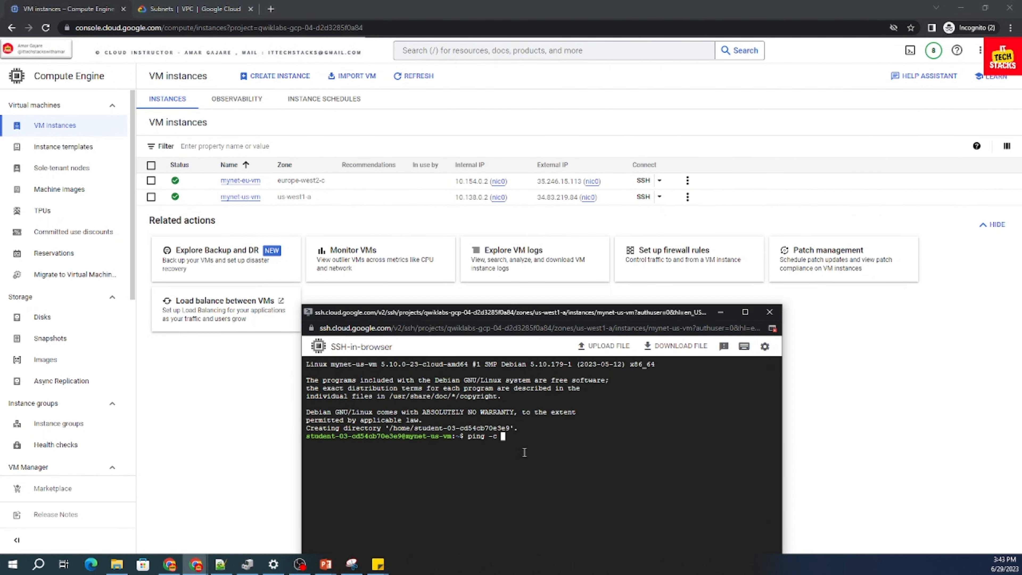
{"action": "right_click", "coordinate": [528, 445]}
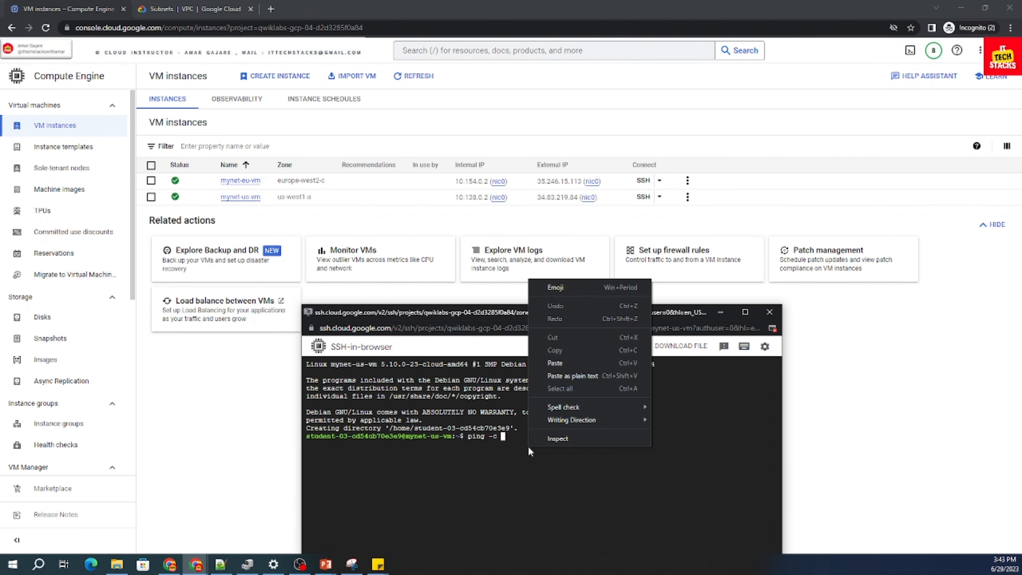
{"action": "left_click", "coordinate": [555, 363]}
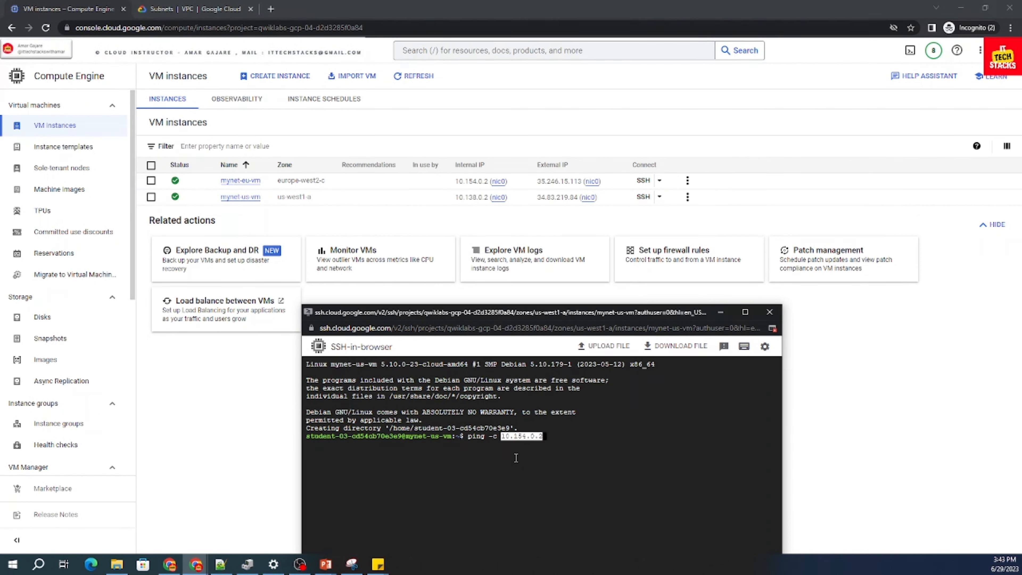
{"action": "key", "text": "Right"}
{"action": "key", "text": "Return"}
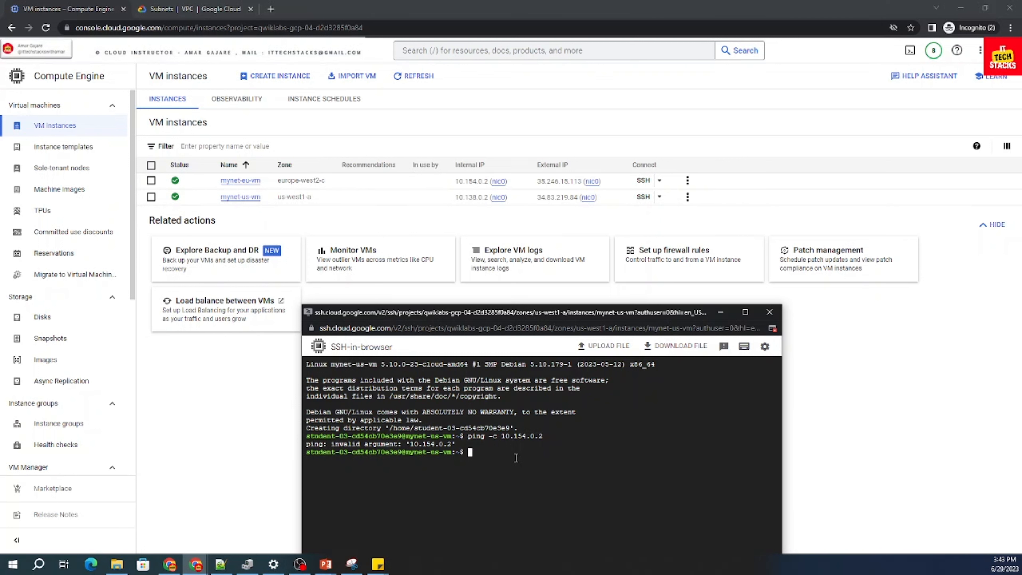
Recall the ping command, add a packet count of 3 before the address and run "ping -c 3 10.154.0.2".
{"action": "key", "text": "Up"}
{"action": "key", "text": "Left"}
{"action": "key", "text": "Left"}
{"action": "key", "text": "Left"}
{"action": "key", "text": "Left"}
{"action": "key", "text": "Left"}
{"action": "key", "text": "Left"}
{"action": "key", "text": "Left"}
{"action": "key", "text": "Left"}
{"action": "key", "text": "Left"}
{"action": "key", "text": "Left"}
{"action": "key", "text": "Left"}
{"action": "key", "text": "Left"}
{"action": "key", "text": "Right"}
{"action": "key", "text": "Right"}
{"action": "type", "text": "3"}
{"action": "key", "text": "Return"}
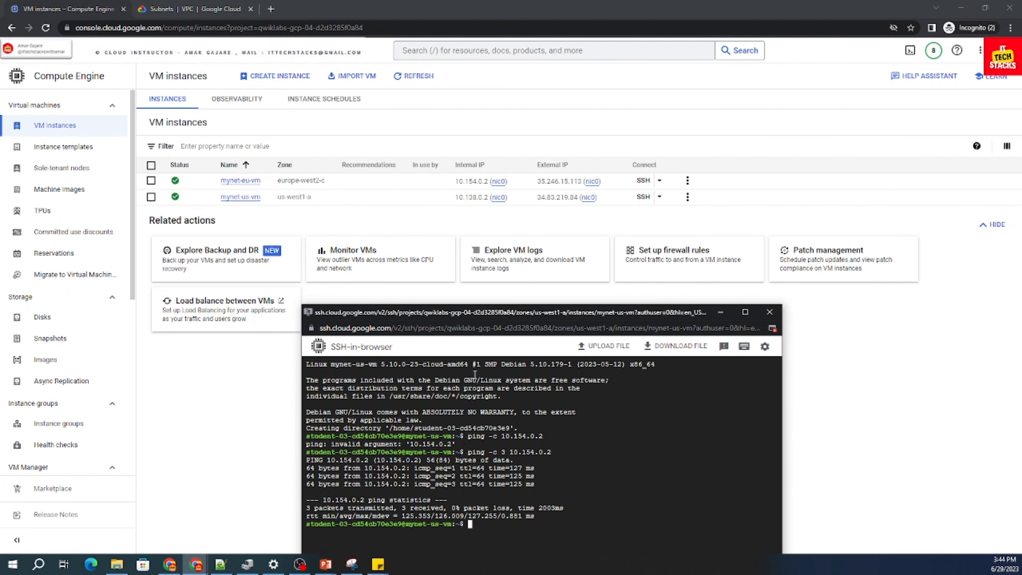
Leave the SSH session for the cloud console and open the details of mynetwork under VPC networks.
{"action": "left_click_drag", "start_coordinate": [506, 317], "coordinate": [575, 244]}
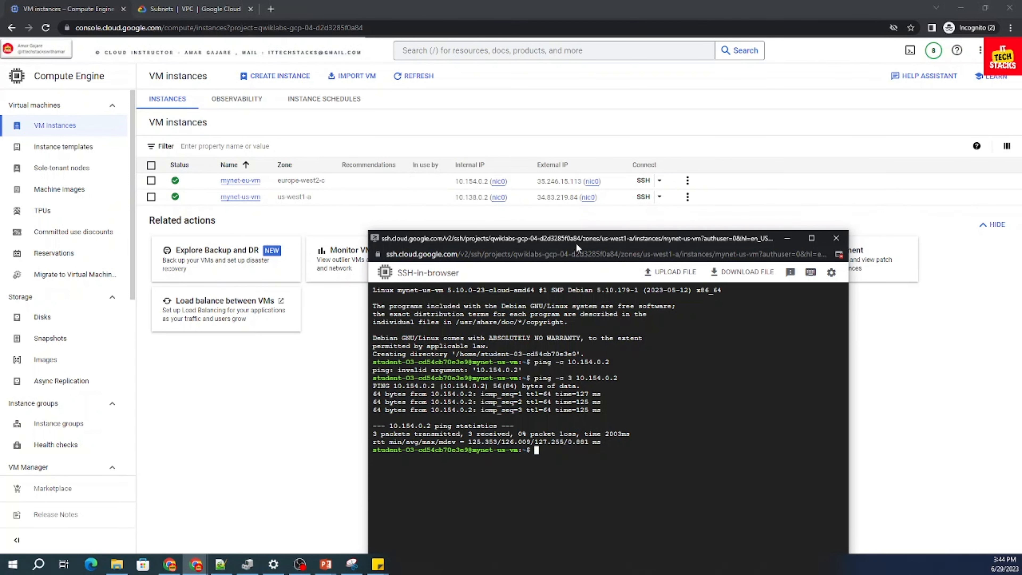
{"action": "left_click", "coordinate": [273, 405]}
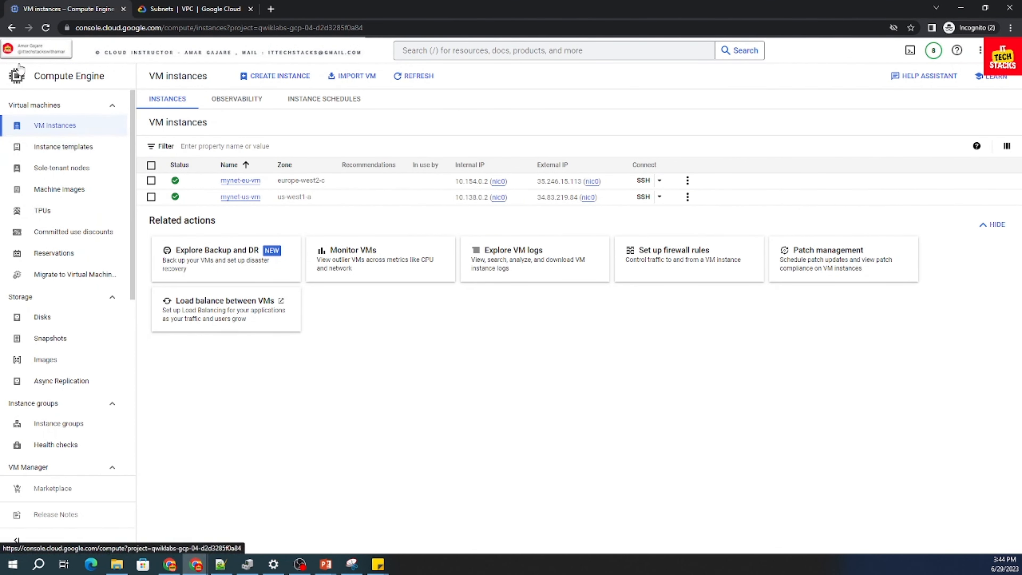
{"action": "left_click", "coordinate": [16, 75]}
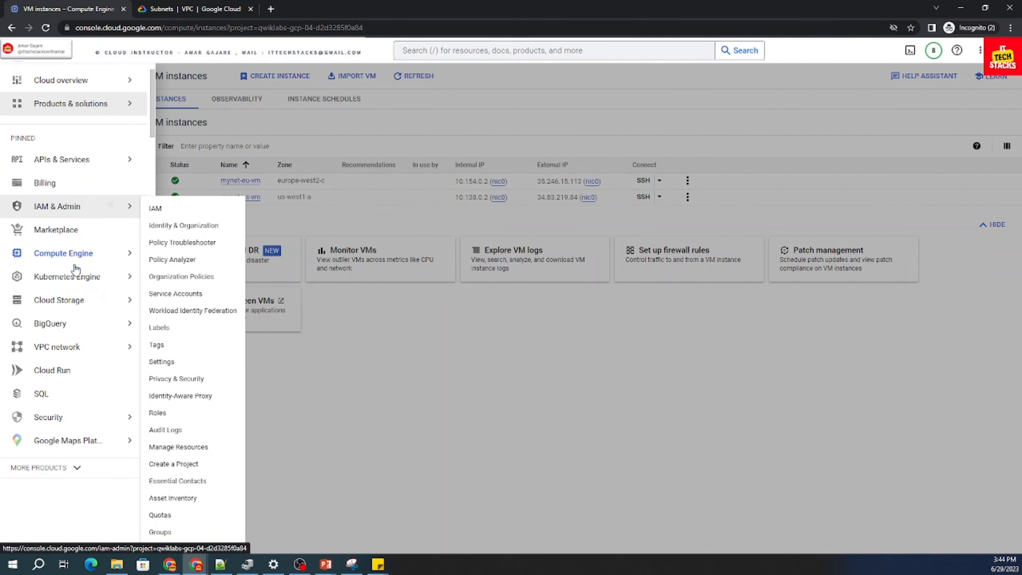
{"action": "mouse_move", "coordinate": [80, 347]}
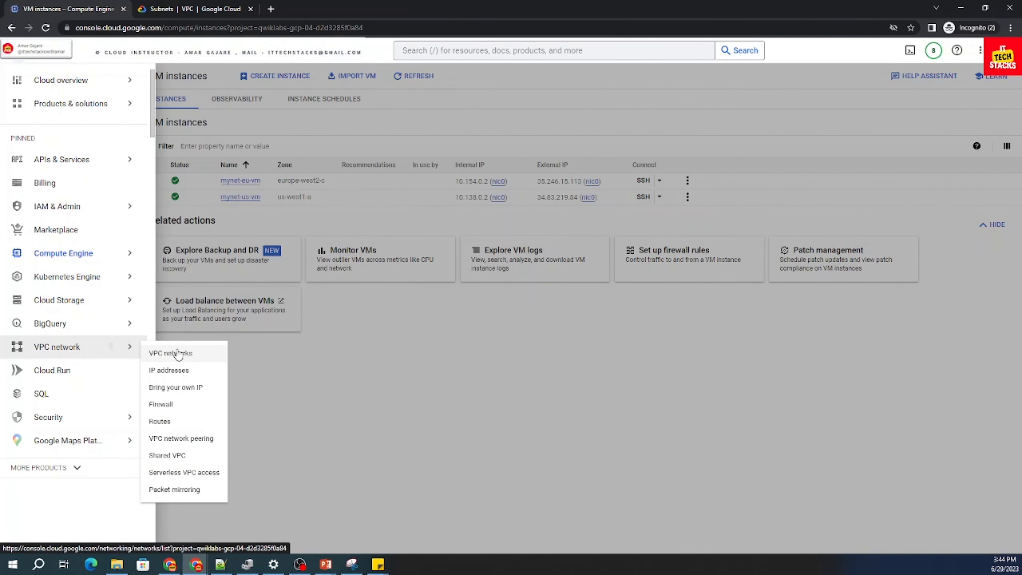
{"action": "left_click", "coordinate": [182, 359]}
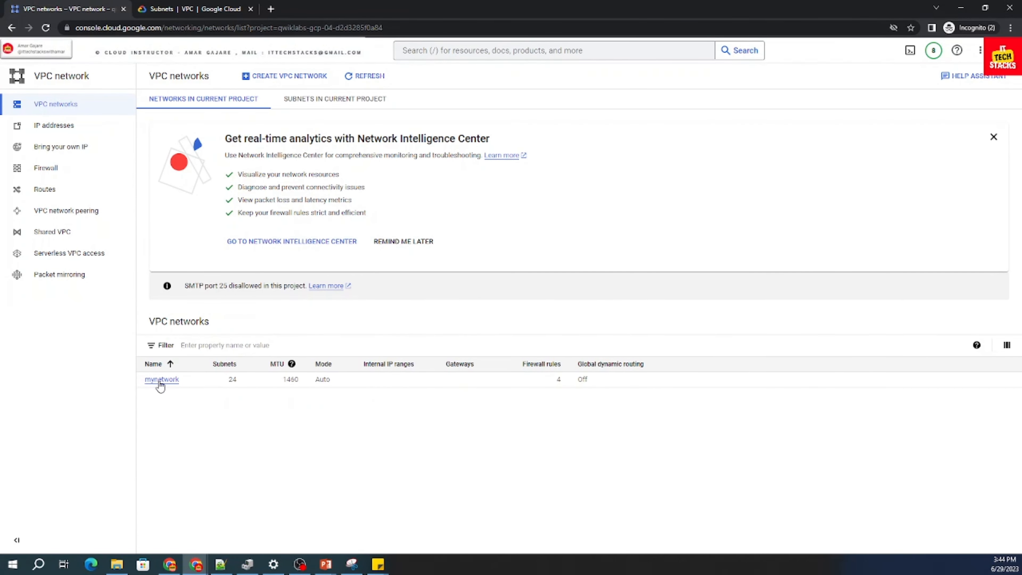
{"action": "left_click", "coordinate": [160, 381]}
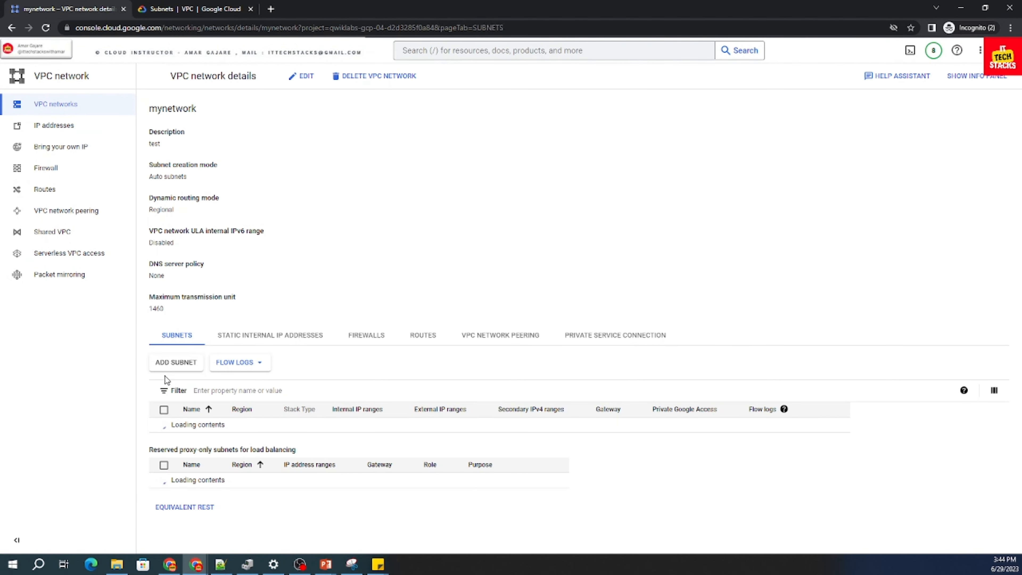
Open the project's Firewall page and examine the VPC firewall rules that apply to mynetwork.
{"action": "left_click", "coordinate": [45, 170]}
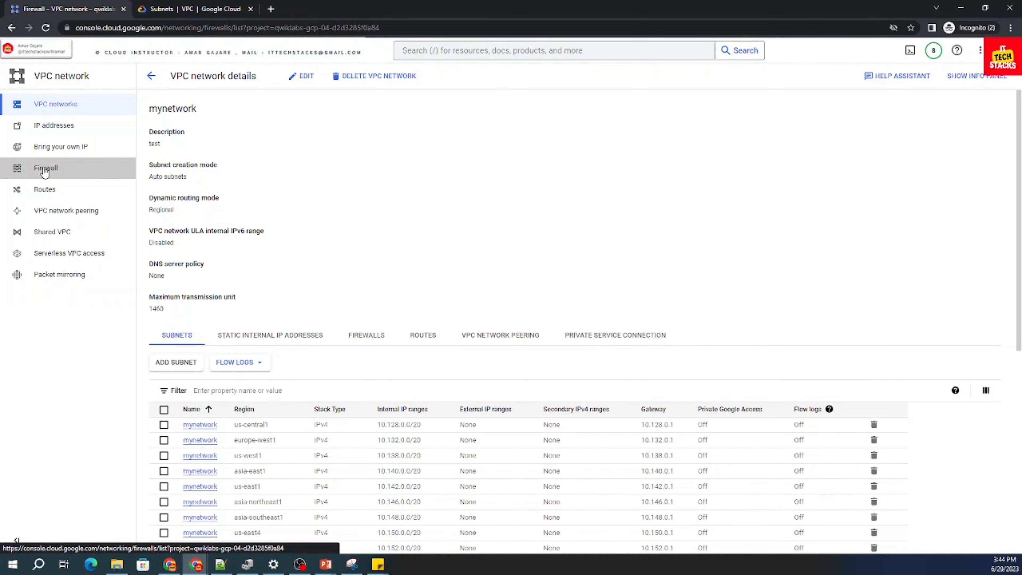
{"action": "scroll", "coordinate": [428, 335], "scroll_direction": "down", "scroll_amount": 5}
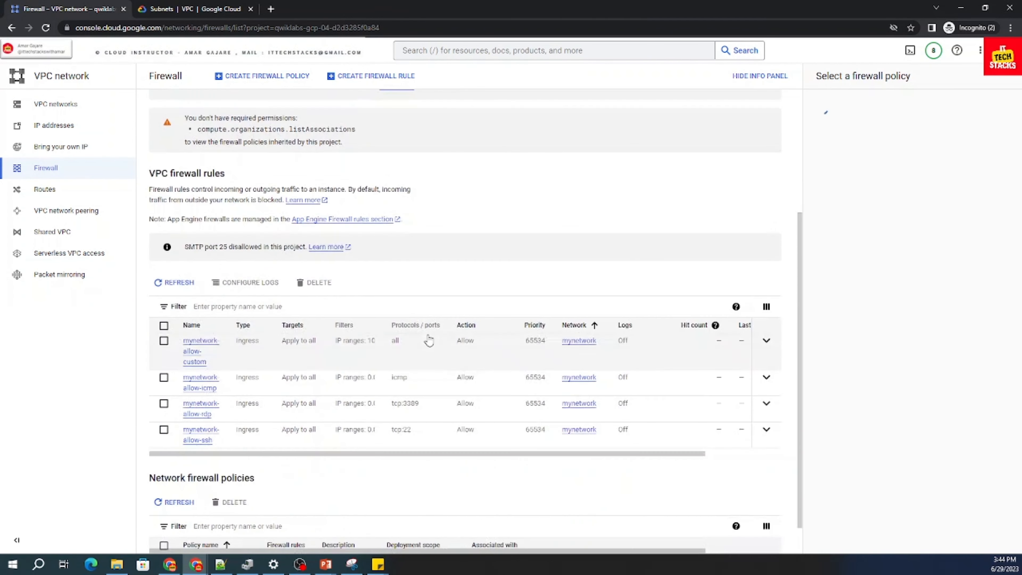
{"action": "scroll", "coordinate": [428, 340], "scroll_direction": "down", "scroll_amount": 1}
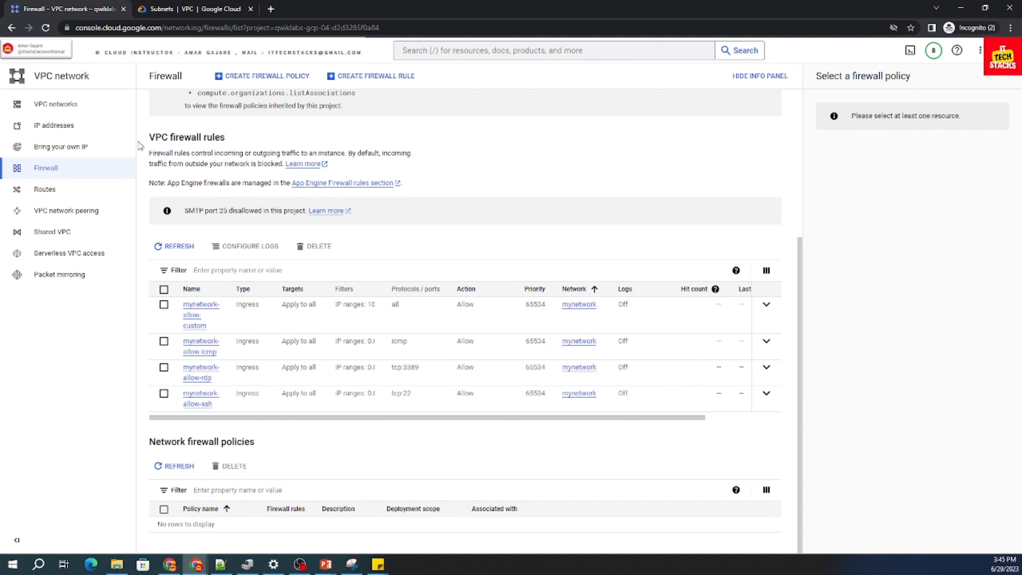
Return to the VM instances list and open an authorized SSH-in-browser session to mynet-us-vm, placing its window below the instances.
{"action": "left_click", "coordinate": [17, 77]}
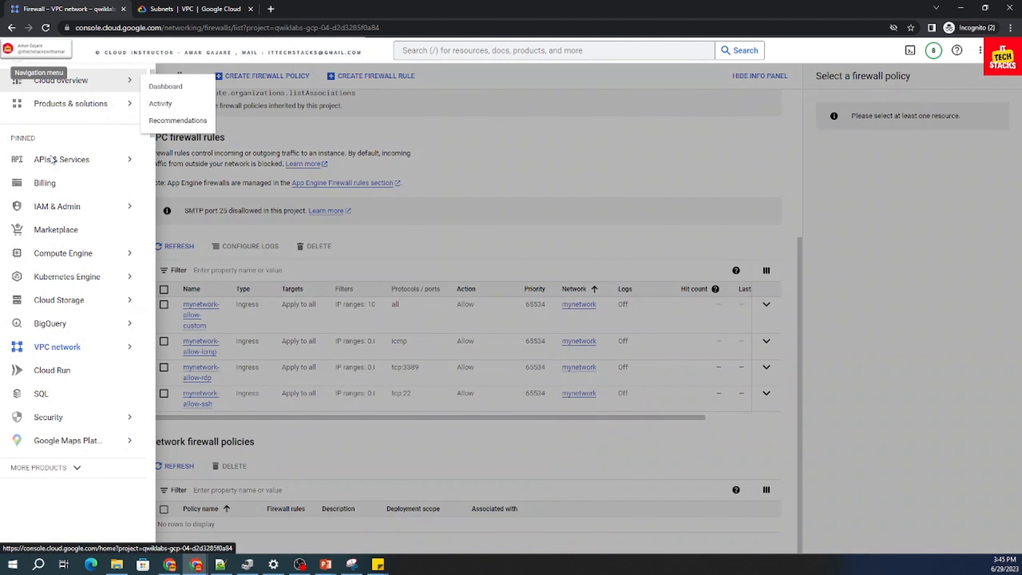
{"action": "mouse_move", "coordinate": [100, 253]}
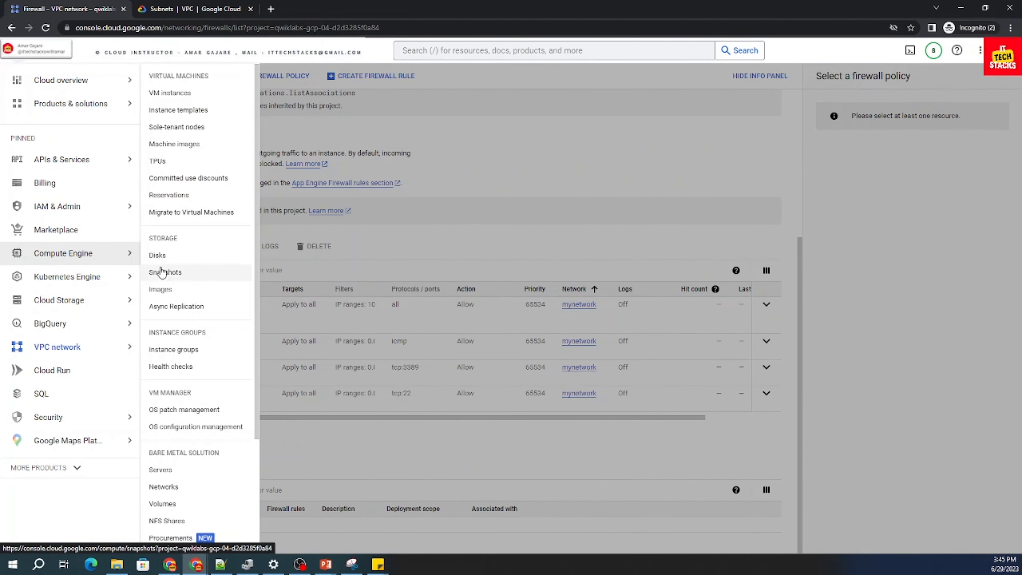
{"action": "left_click", "coordinate": [188, 95]}
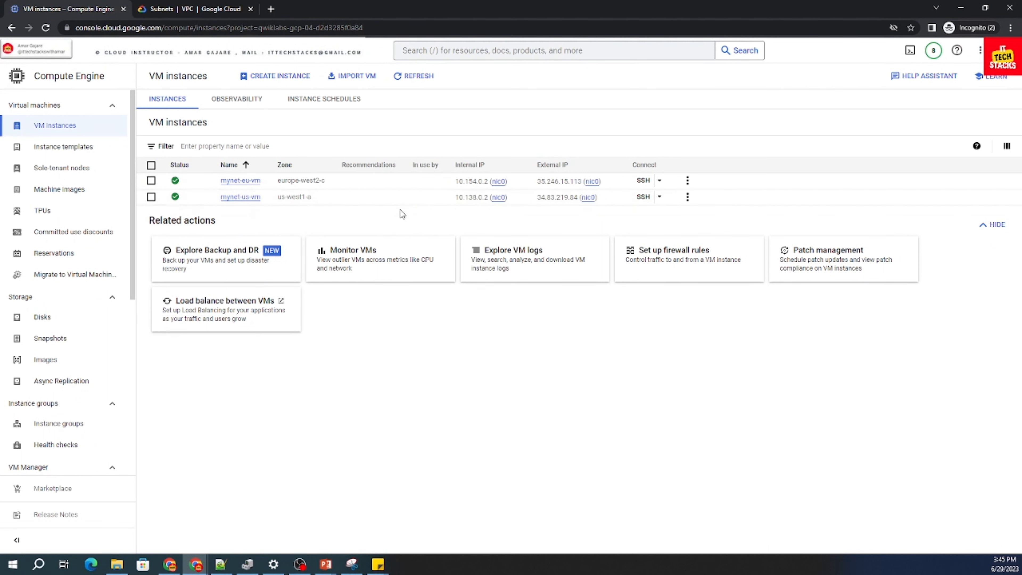
{"action": "left_click", "coordinate": [643, 197]}
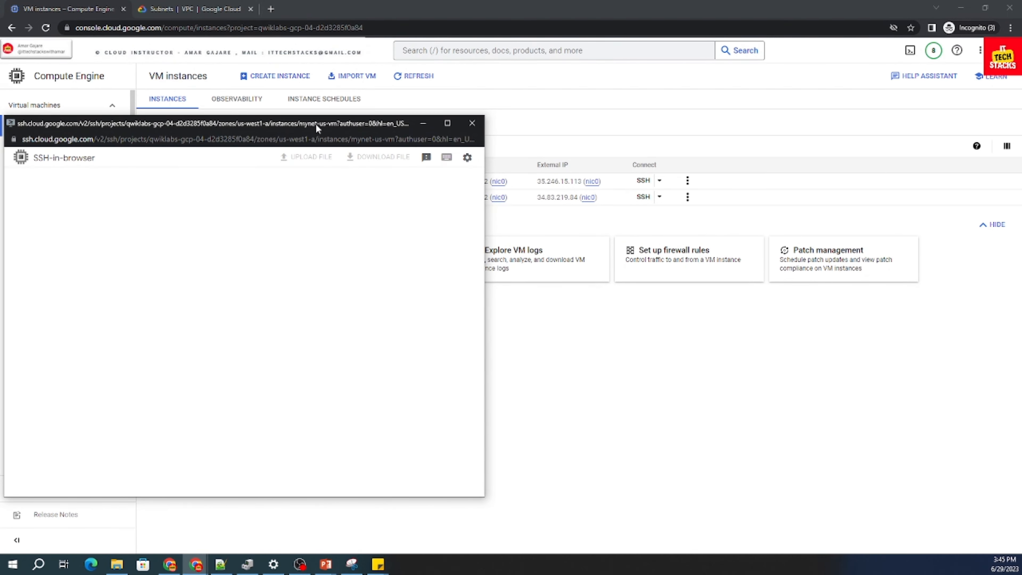
{"action": "left_click_drag", "start_coordinate": [292, 123], "coordinate": [599, 277]}
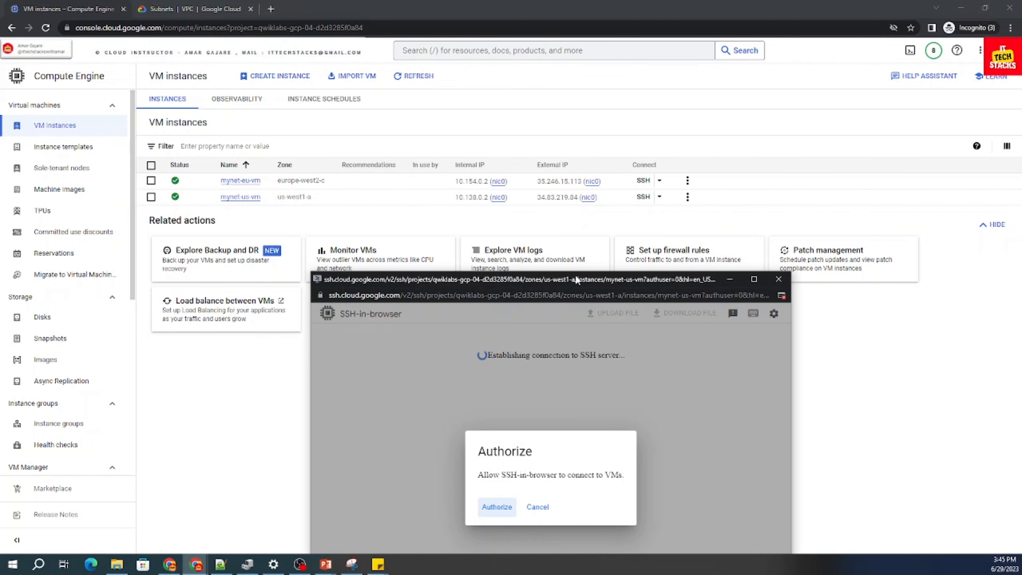
{"action": "left_click_drag", "start_coordinate": [575, 281], "coordinate": [561, 222]}
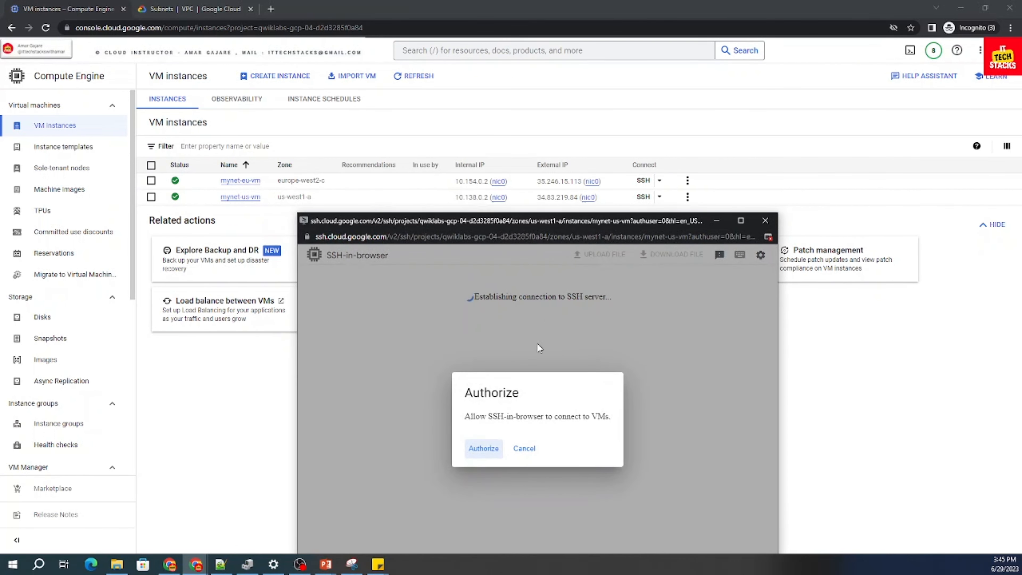
{"action": "left_click", "coordinate": [478, 450]}
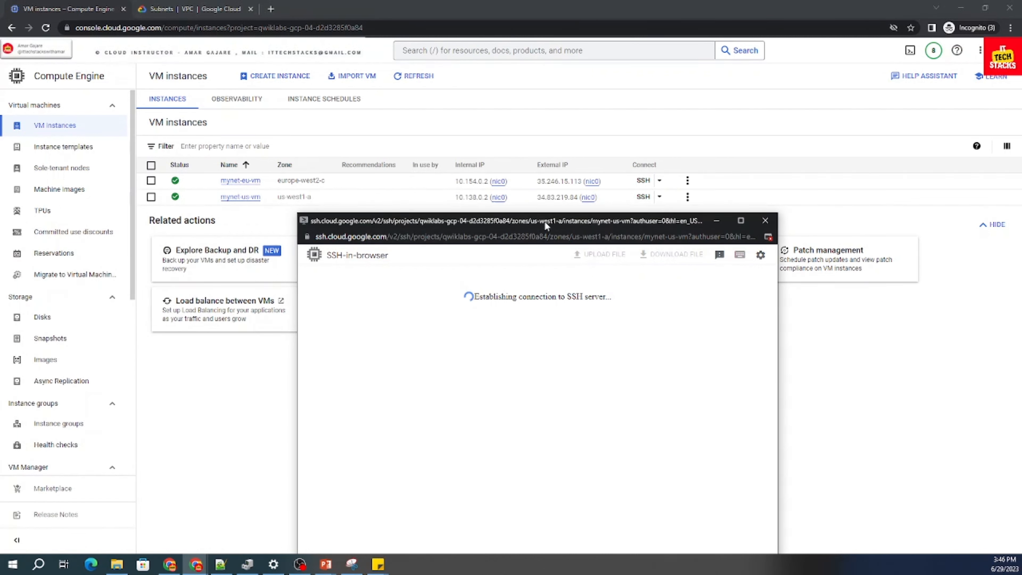
{"action": "left_click_drag", "start_coordinate": [544, 220], "coordinate": [552, 291]}
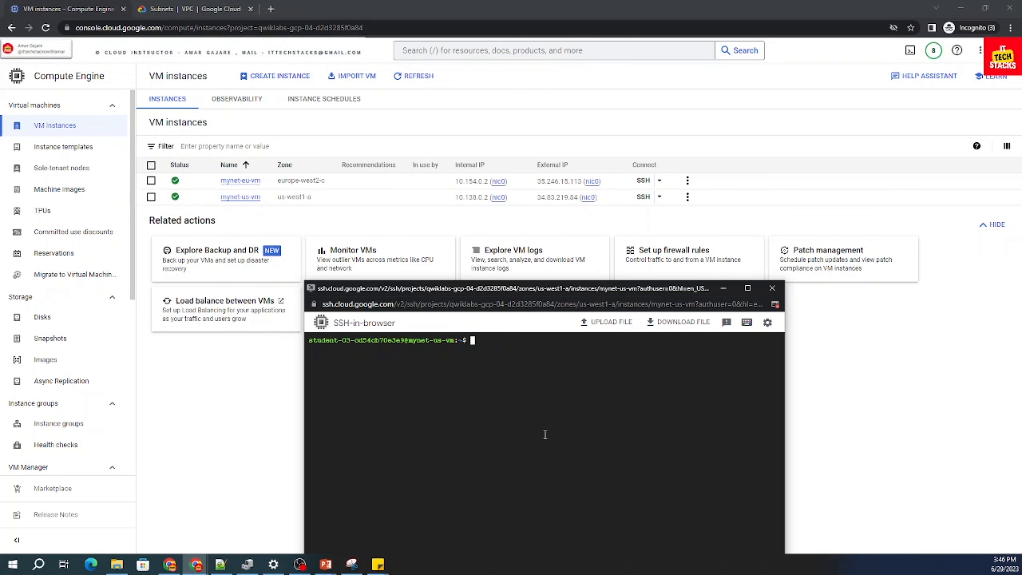
Run "ping -c 3 35.246.15.113" in the mynet-us-vm session, copying mynet-eu-vm's external IP from the sticky note.
{"action": "type", "text": "ping -c 3"}
{"action": "left_click", "coordinate": [385, 562]}
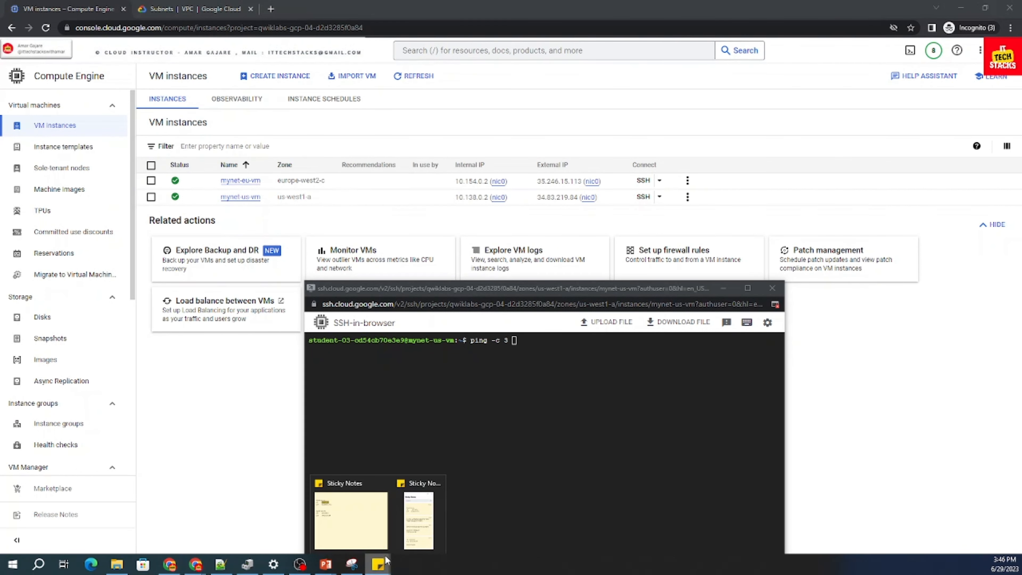
{"action": "left_click", "coordinate": [348, 514]}
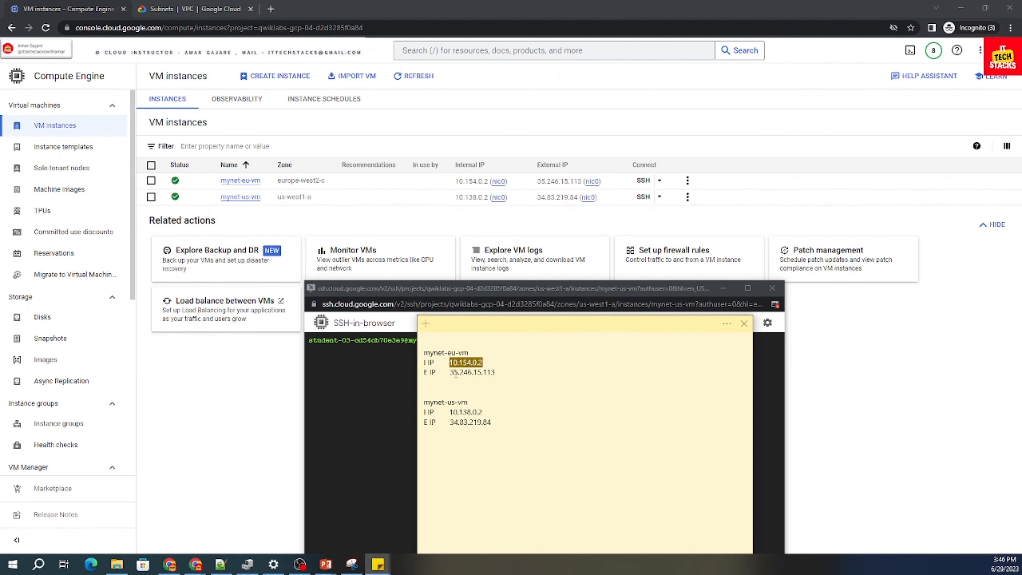
{"action": "left_click_drag", "start_coordinate": [449, 370], "coordinate": [496, 372]}
{"action": "right_click", "coordinate": [483, 370]}
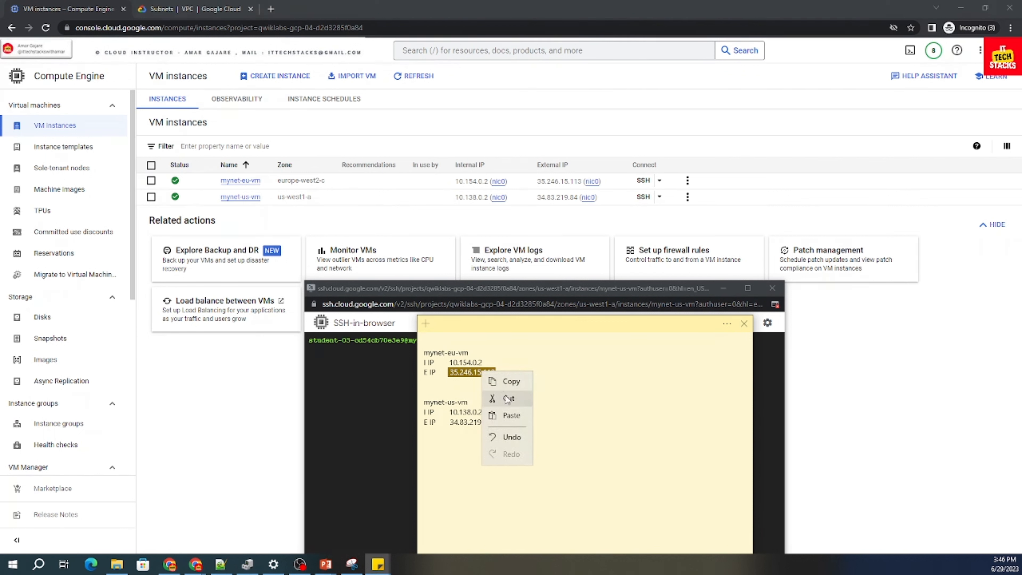
{"action": "left_click", "coordinate": [509, 380]}
{"action": "left_click", "coordinate": [411, 406]}
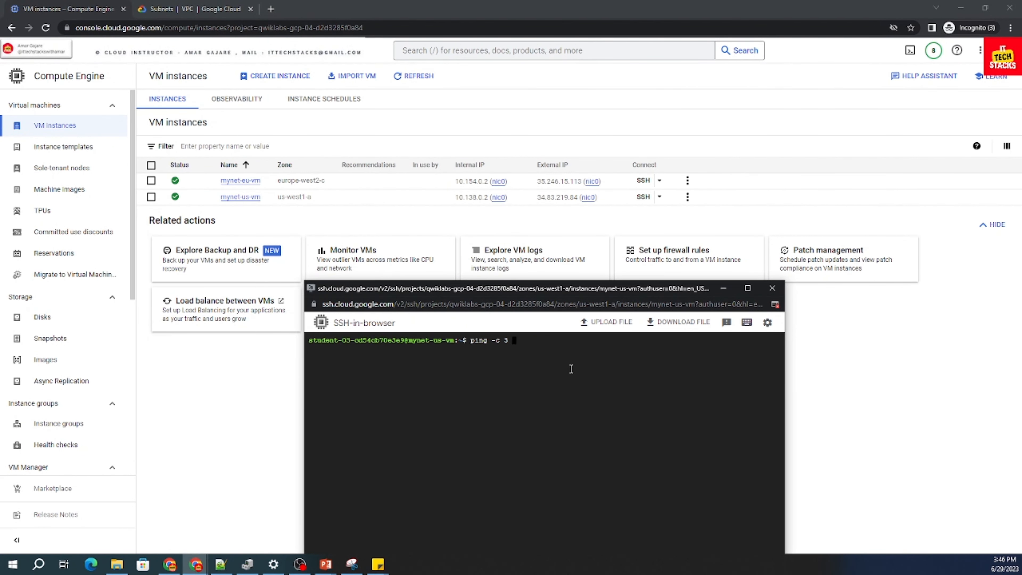
{"action": "key", "text": "ctrl+v"}
{"action": "key", "text": "Return"}
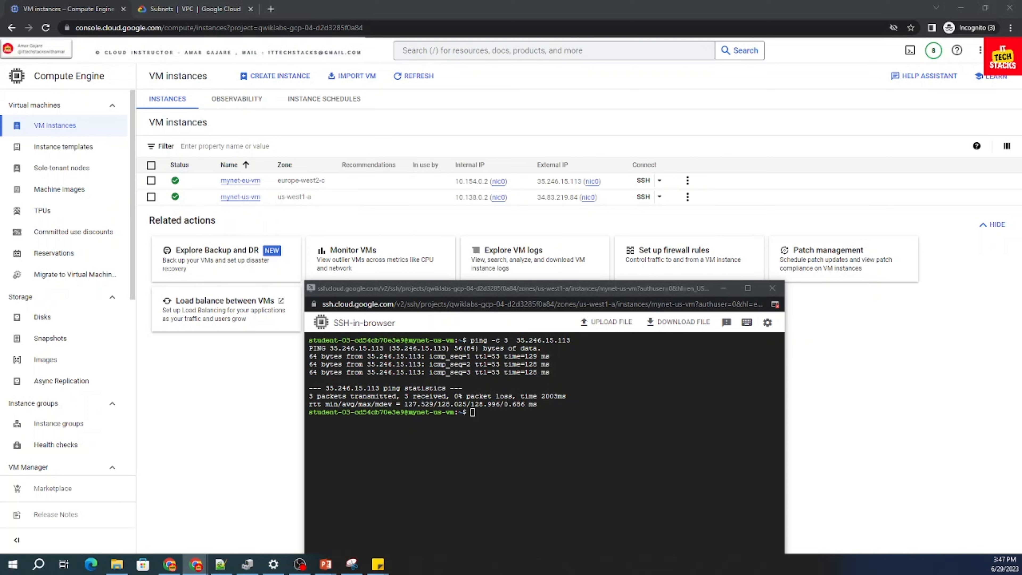
Go back to the console's VPC networks list and open the details of mynetwork.
{"action": "left_click", "coordinate": [538, 424]}
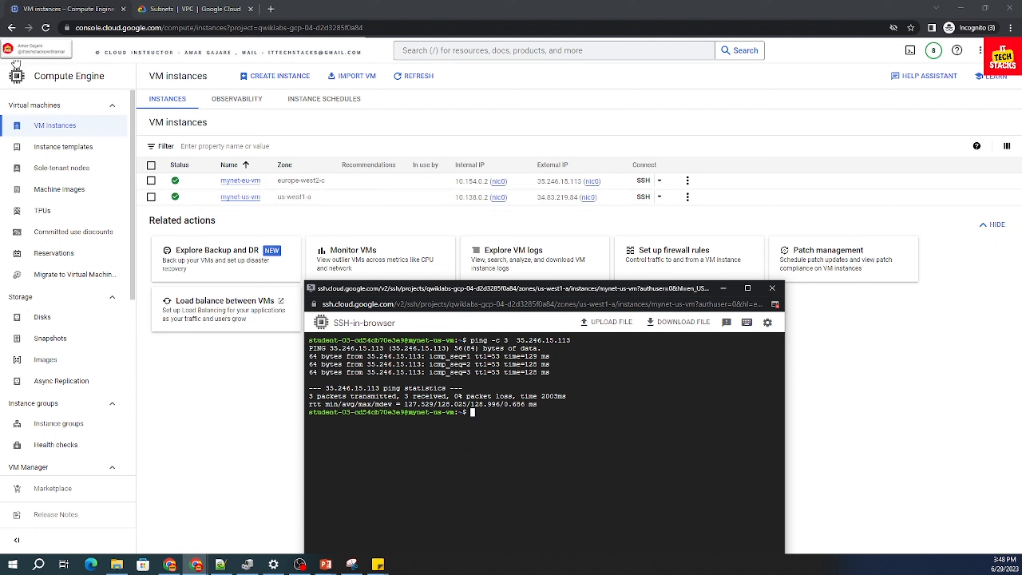
{"action": "left_click", "coordinate": [17, 52]}
{"action": "left_click", "coordinate": [17, 77]}
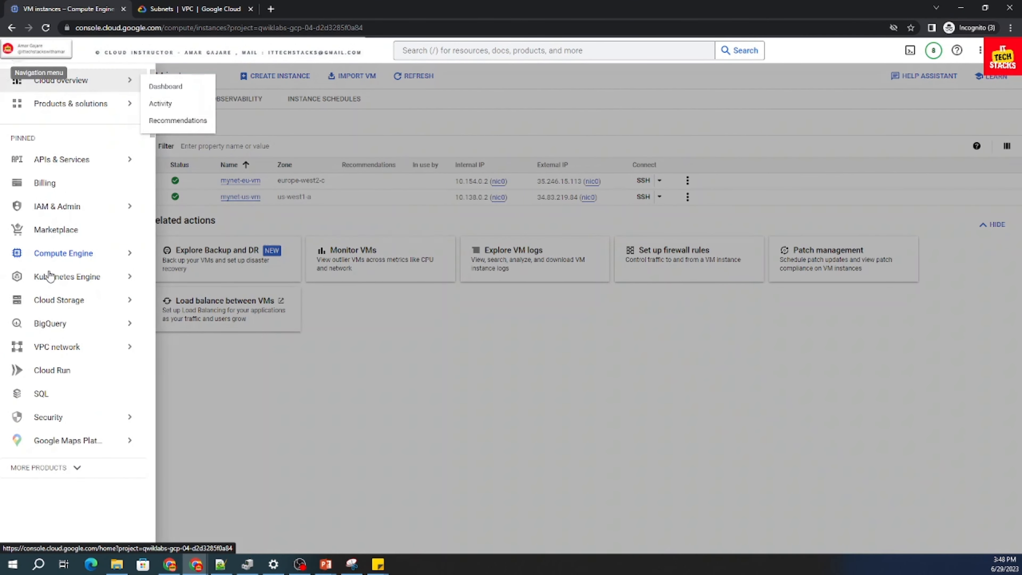
{"action": "mouse_move", "coordinate": [83, 359]}
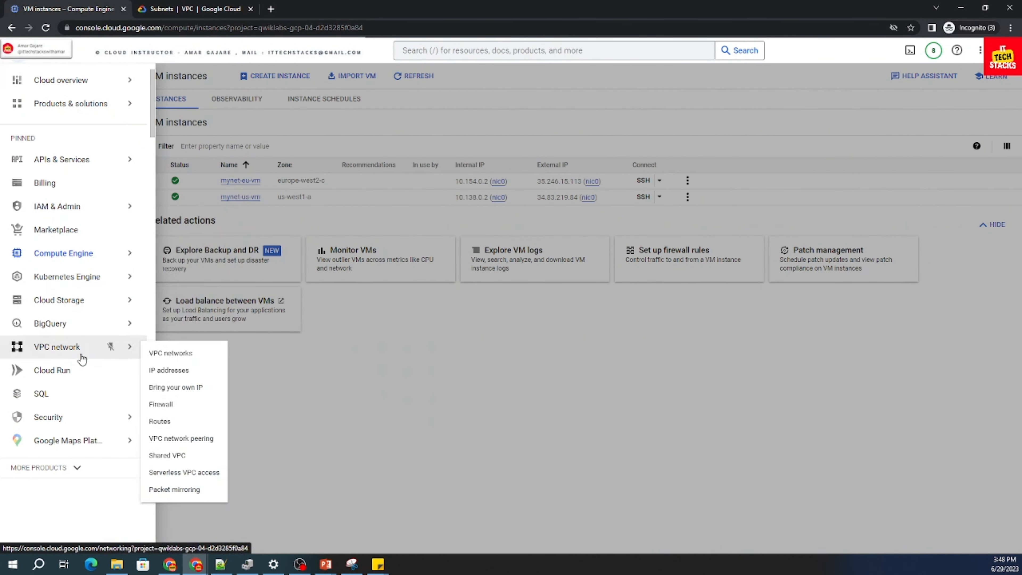
{"action": "left_click", "coordinate": [182, 354]}
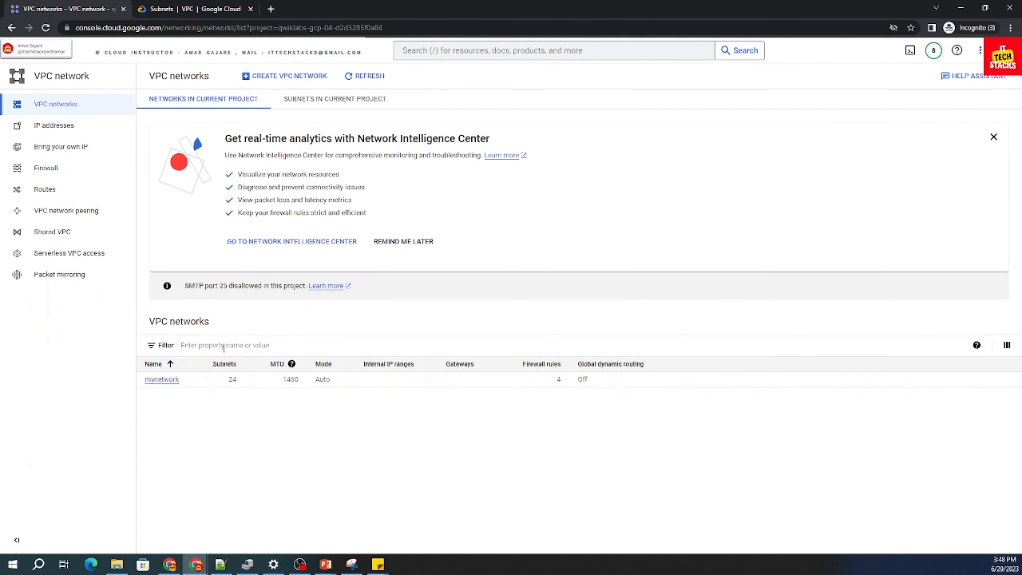
{"action": "left_click", "coordinate": [164, 380]}
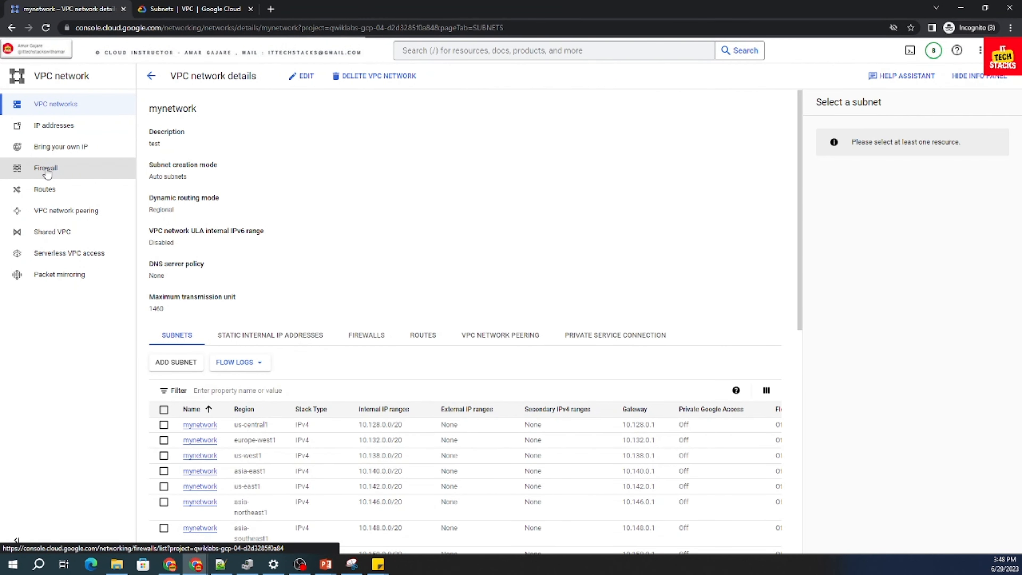
Open the project's Firewall page and delete the mynetwork-allow-icmp firewall rule.
{"action": "left_click", "coordinate": [46, 168]}
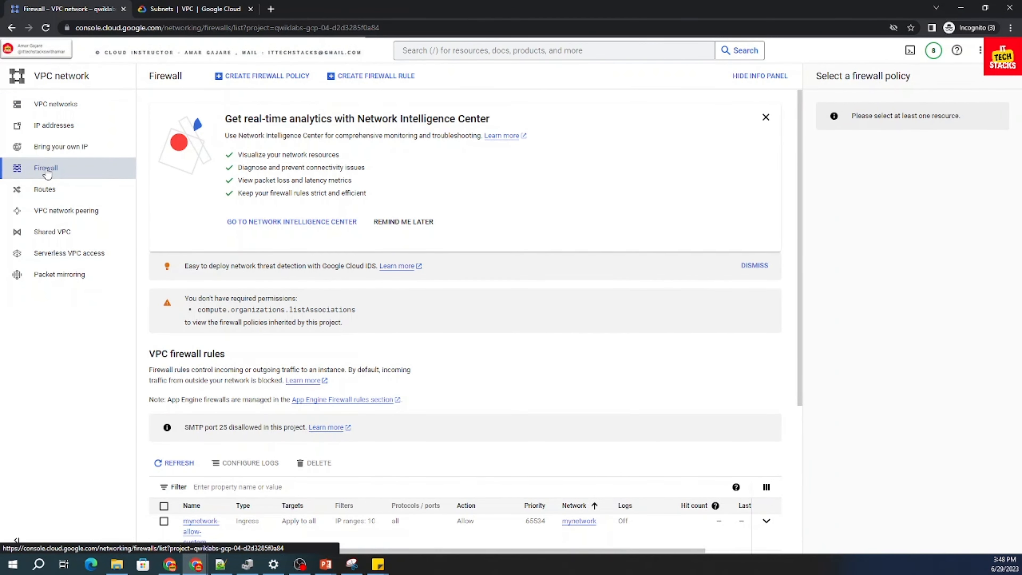
{"action": "scroll", "coordinate": [299, 387], "scroll_direction": "down", "scroll_amount": 4}
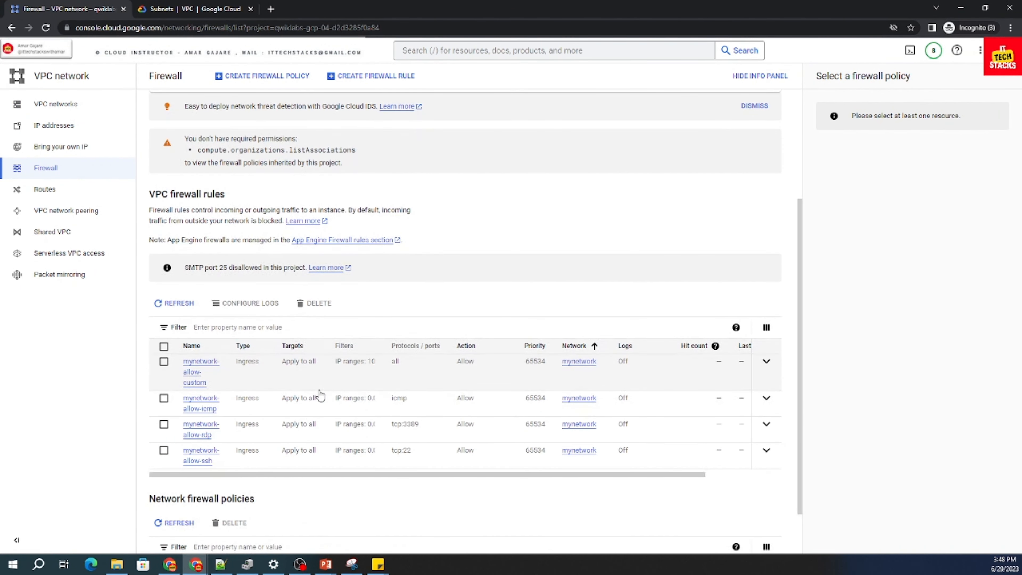
{"action": "left_click", "coordinate": [165, 398]}
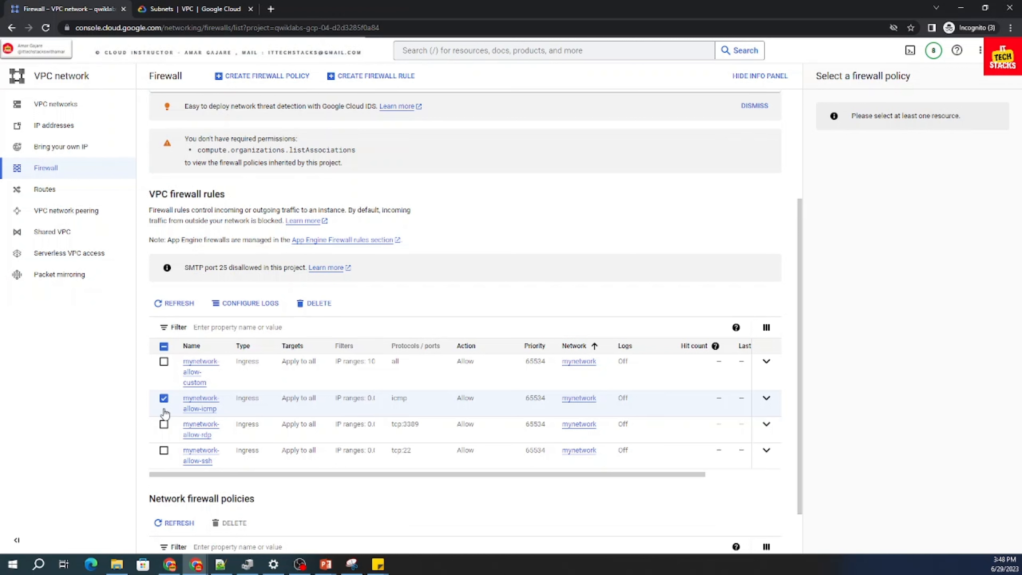
{"action": "left_click", "coordinate": [314, 306]}
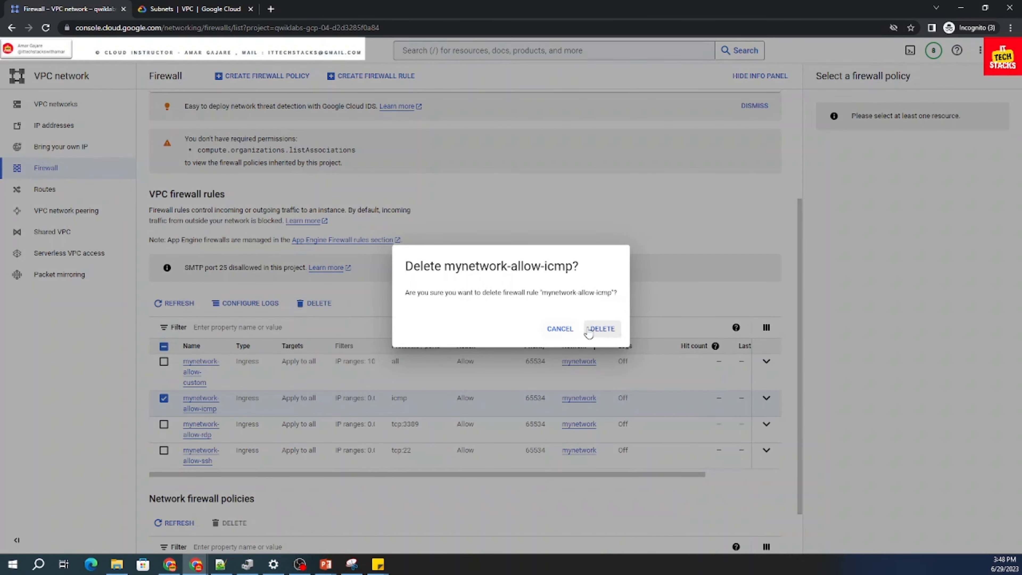
{"action": "left_click", "coordinate": [602, 329]}
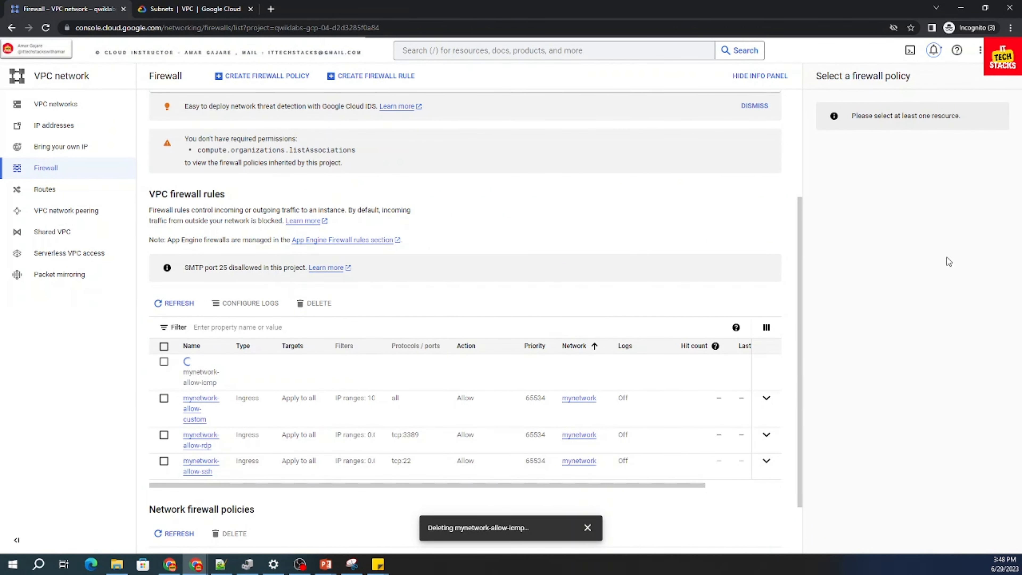
Run "ping -c 3 10.154.0.2" in the mynet-us-vm session, copying mynet-eu-vm's internal IP from the sticky note.
{"action": "key", "text": "alt+Tab"}
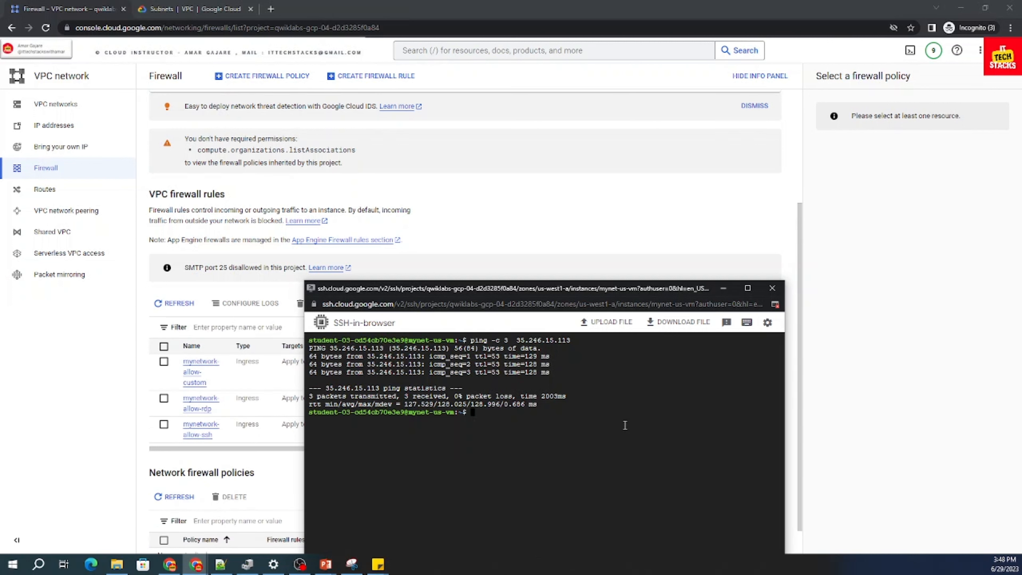
{"action": "type", "text": "ping -c 3"}
{"action": "left_click", "coordinate": [378, 567]}
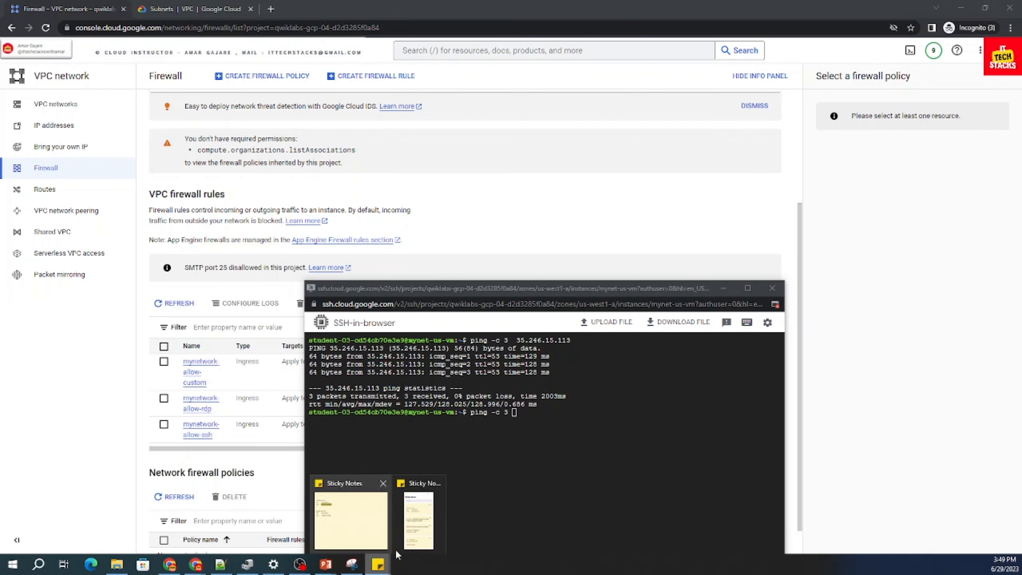
{"action": "left_click", "coordinate": [403, 536]}
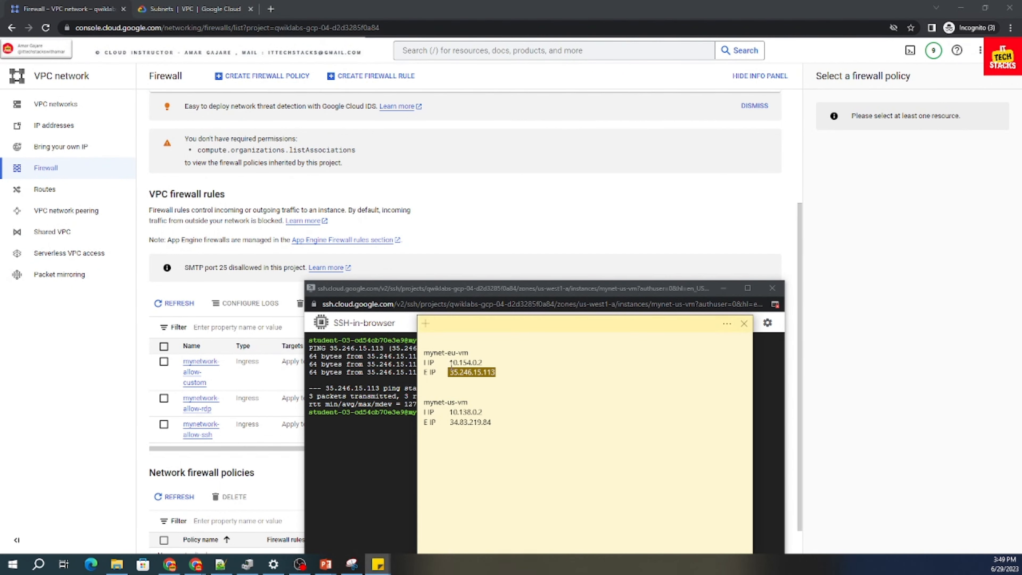
{"action": "left_click_drag", "start_coordinate": [450, 363], "coordinate": [484, 364]}
{"action": "key", "text": "ctrl+c"}
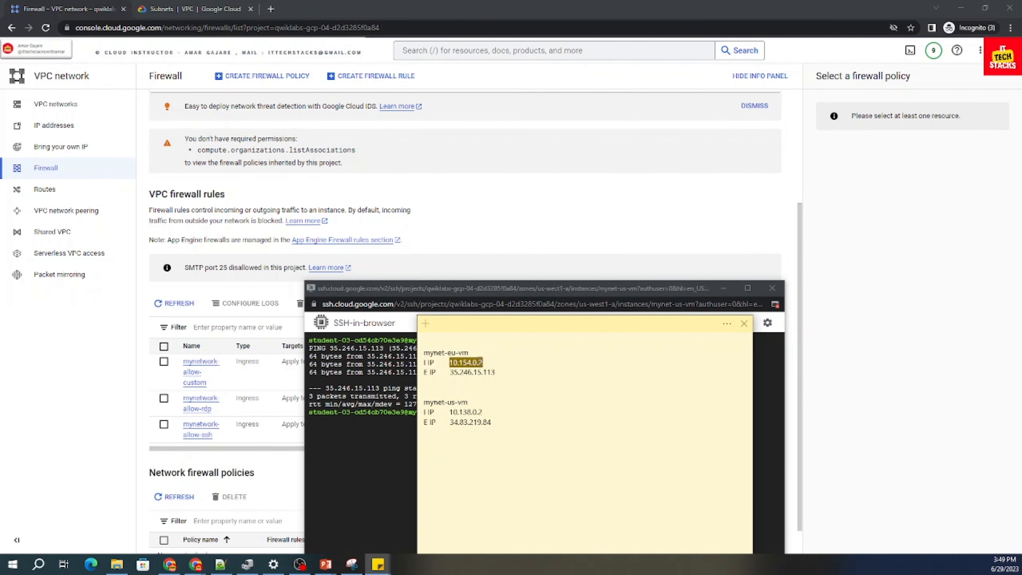
{"action": "key", "text": "alt+Tab"}
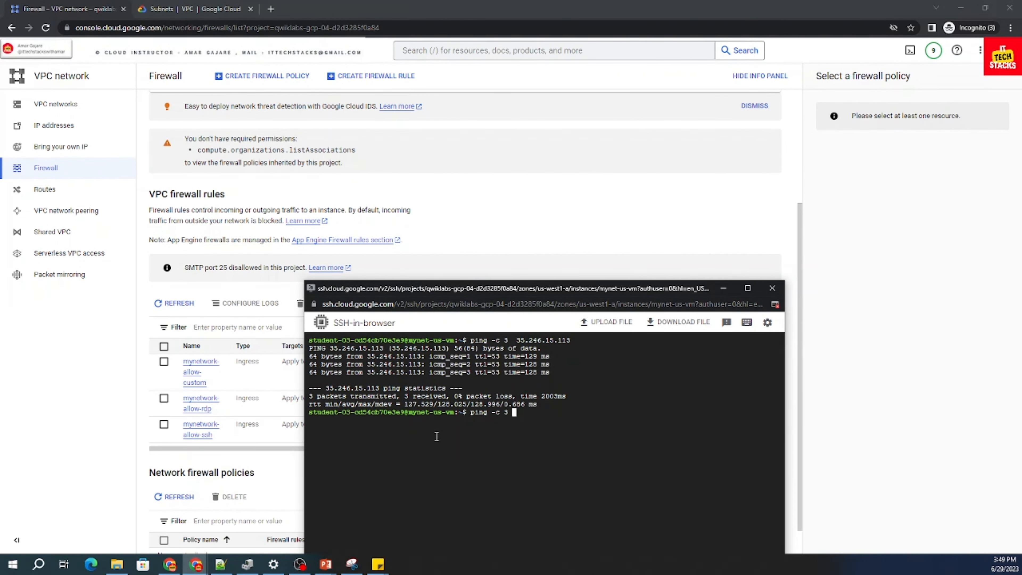
{"action": "key", "text": "ctrl+v"}
{"action": "key", "text": "Return"}
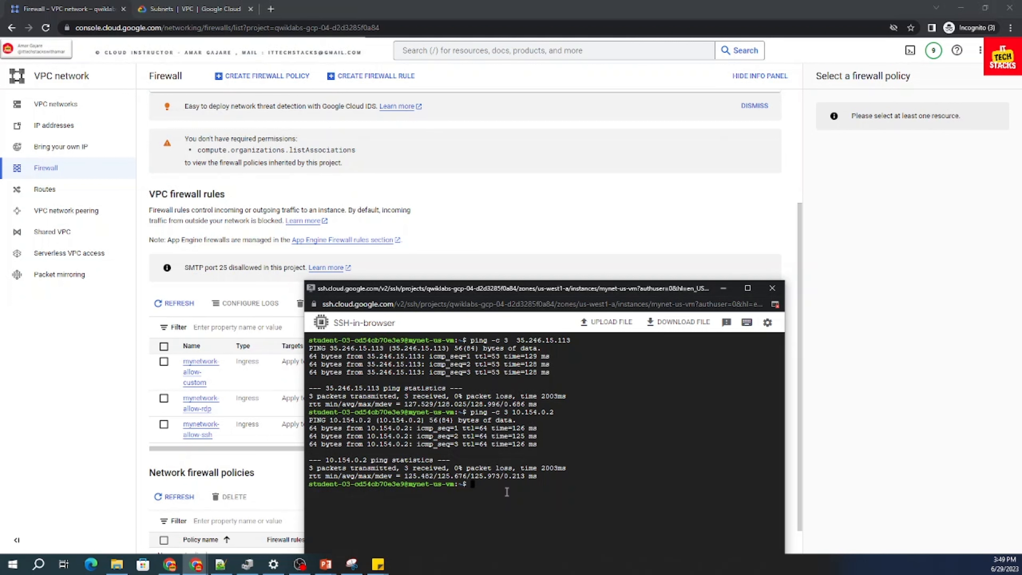
Ping mynet-eu-vm's external IP from the mynet-us-vm session with "ping -c 3 35.246.15.113", copying the address from the sticky note.
{"action": "type", "text": "ping -c 3"}
{"action": "left_click", "coordinate": [378, 565]}
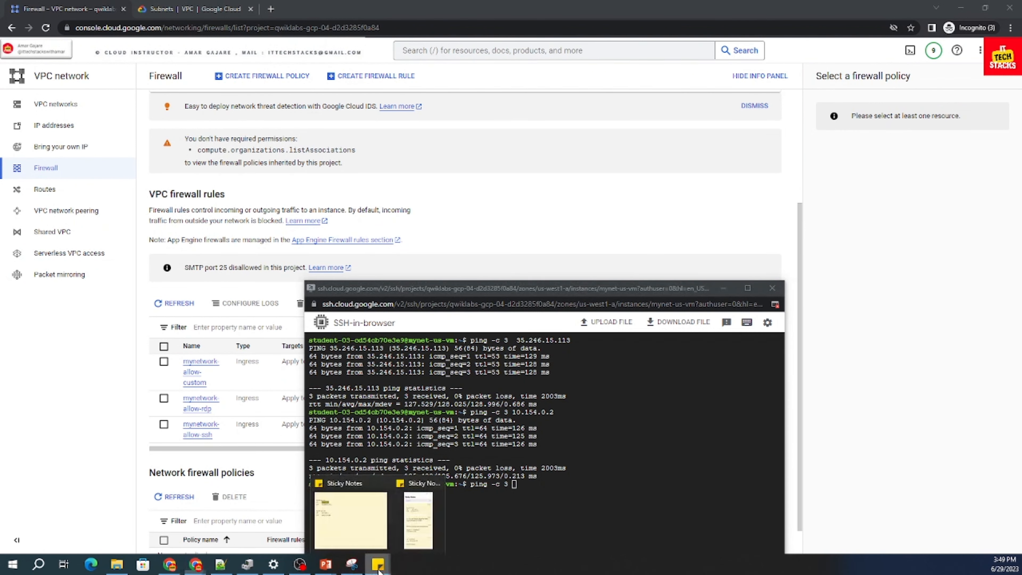
{"action": "left_click", "coordinate": [354, 517]}
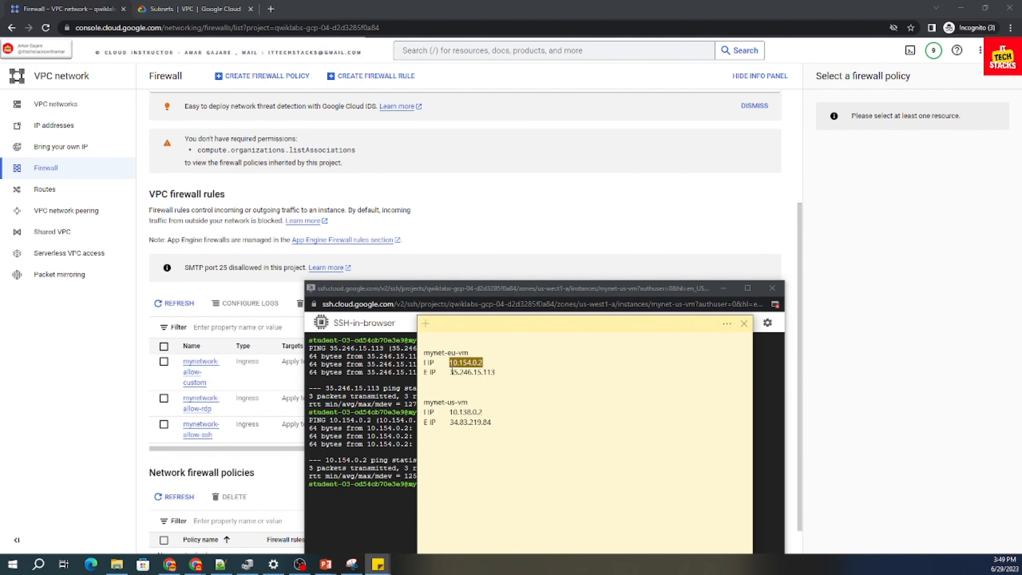
{"action": "left_click_drag", "start_coordinate": [450, 372], "coordinate": [496, 375]}
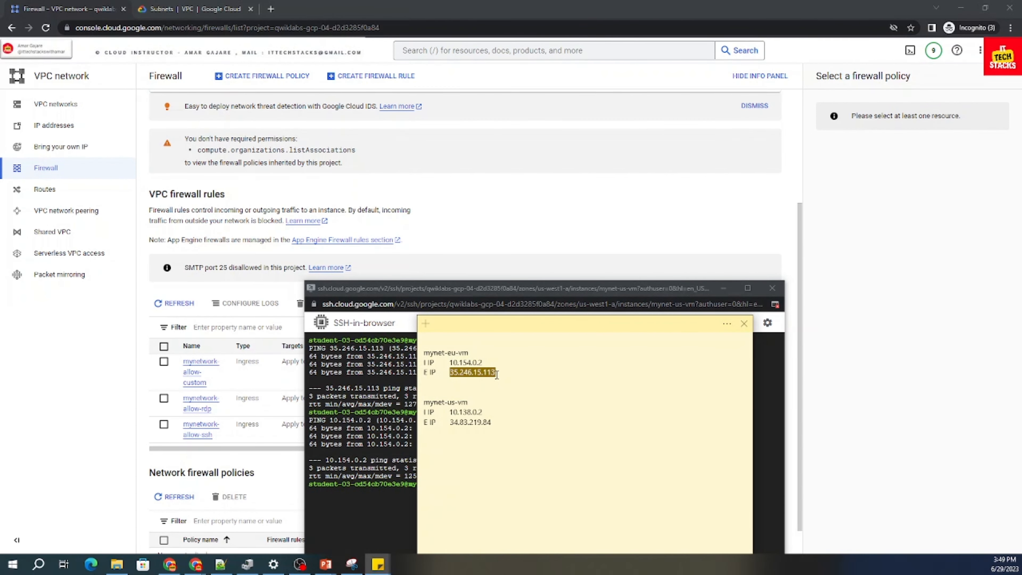
{"action": "right_click", "coordinate": [485, 372]}
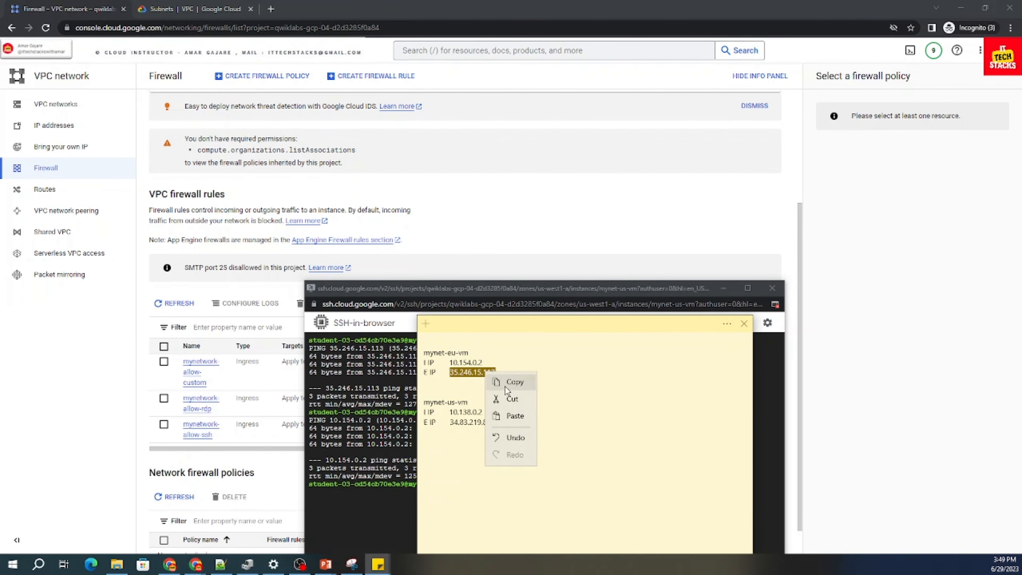
{"action": "left_click", "coordinate": [504, 384]}
{"action": "left_click", "coordinate": [378, 414]}
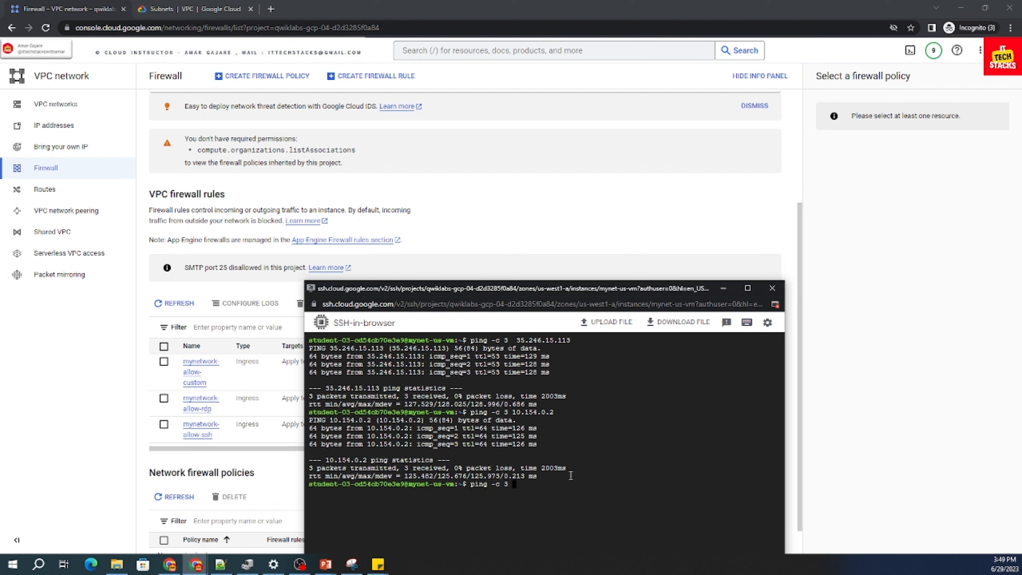
{"action": "key", "text": "ctrl+v"}
{"action": "key", "text": "Return"}
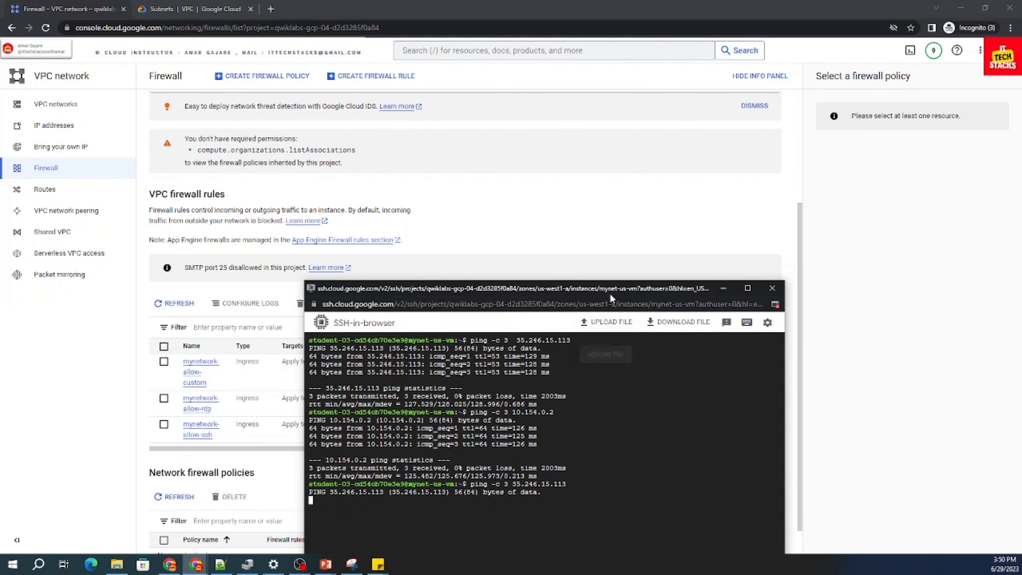
Move the SSH session window clear of the firewall rules list and delete the mynetwork-allow-custom rule.
{"action": "left_click_drag", "start_coordinate": [606, 288], "coordinate": [603, 180]}
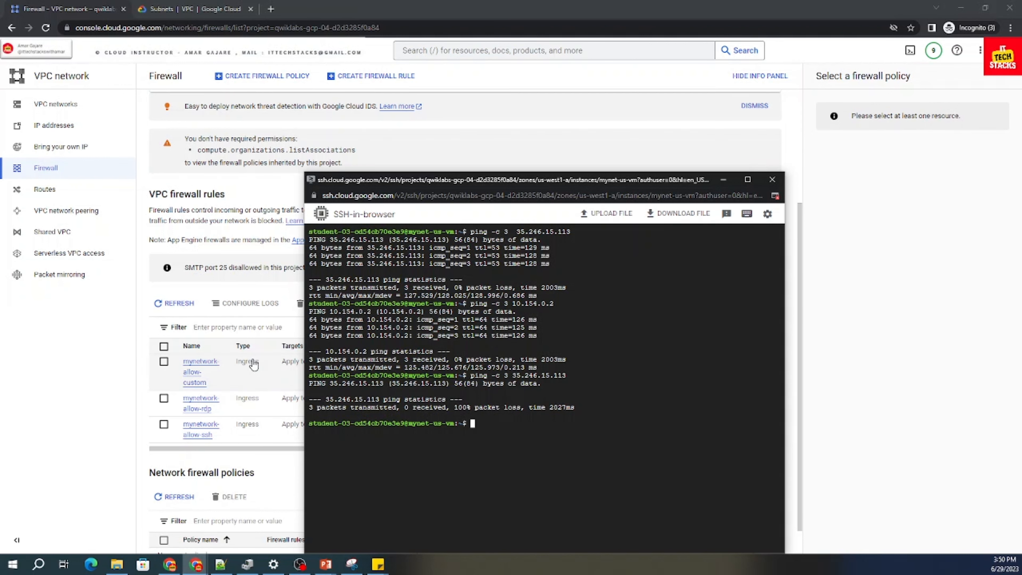
{"action": "left_click_drag", "start_coordinate": [450, 182], "coordinate": [654, 189]}
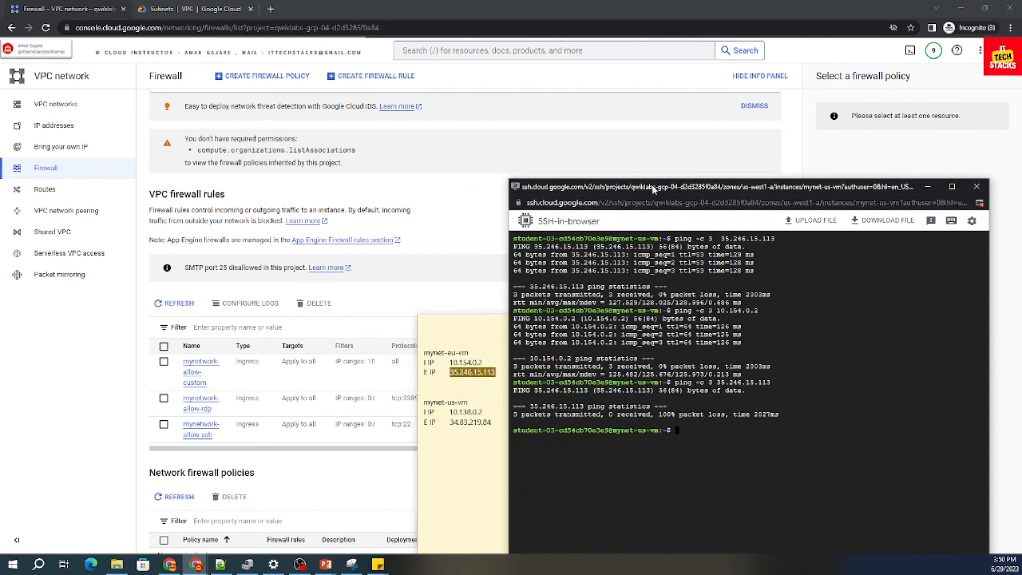
{"action": "left_click", "coordinate": [164, 361]}
{"action": "left_click", "coordinate": [305, 307]}
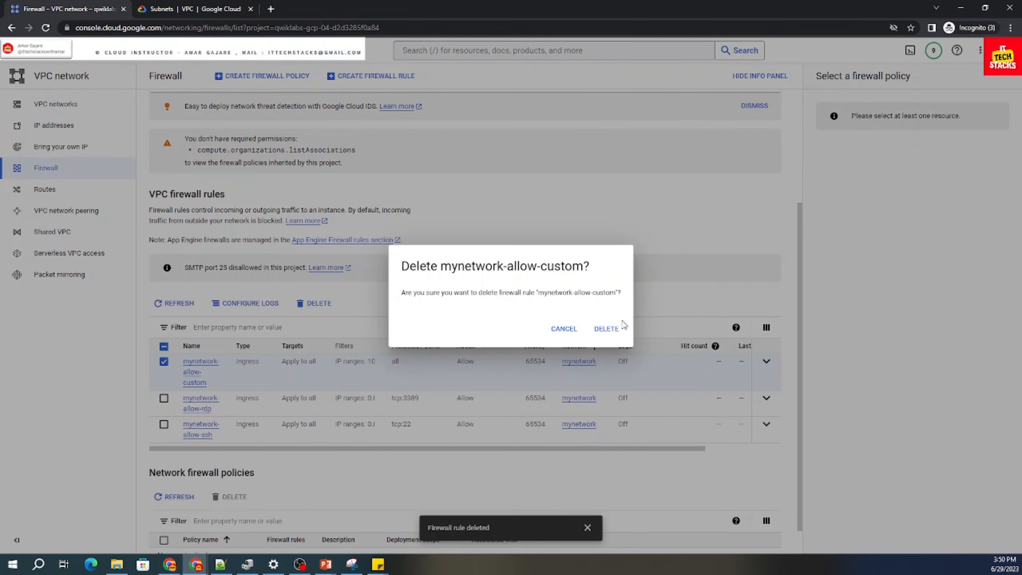
{"action": "left_click", "coordinate": [611, 328]}
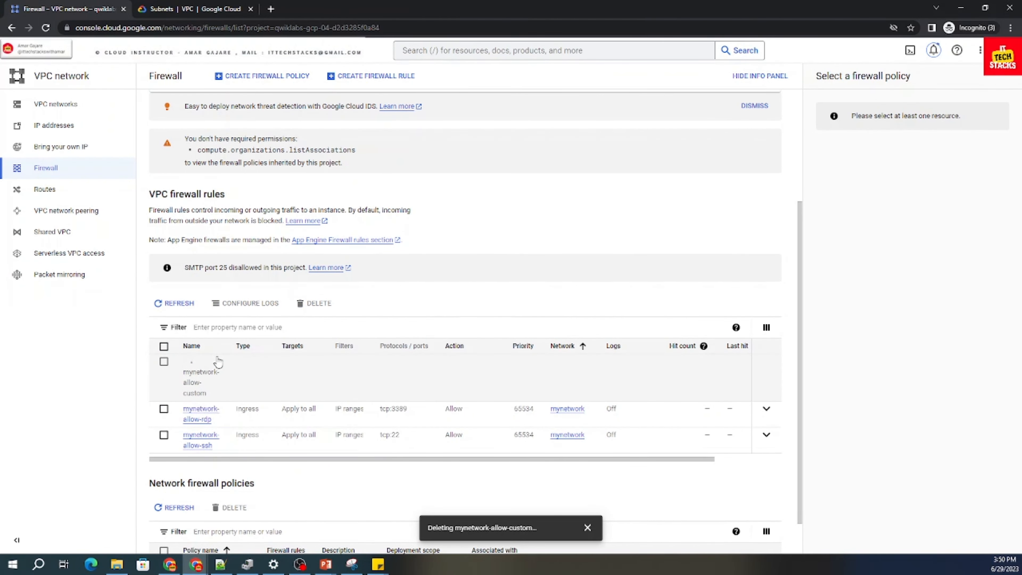
Rerun "ping -c 3 10.154.0.2" from the mynet-us-vm session's command history and exit the session.
{"action": "key", "text": "alt+Tab"}
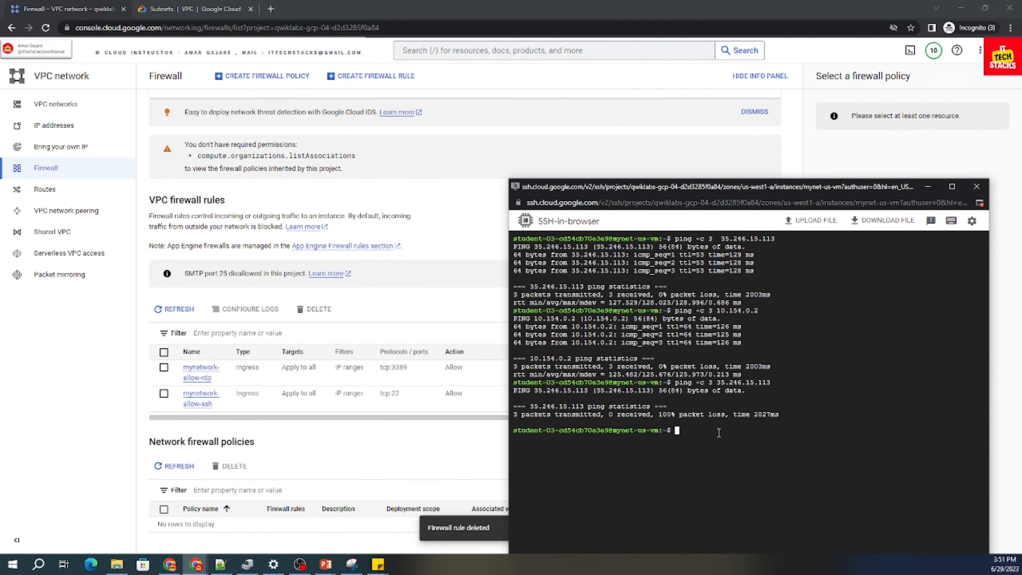
{"action": "key", "text": "Up"}
{"action": "key", "text": "Up"}
{"action": "left_click", "coordinate": [376, 563]}
{"action": "left_click", "coordinate": [359, 525]}
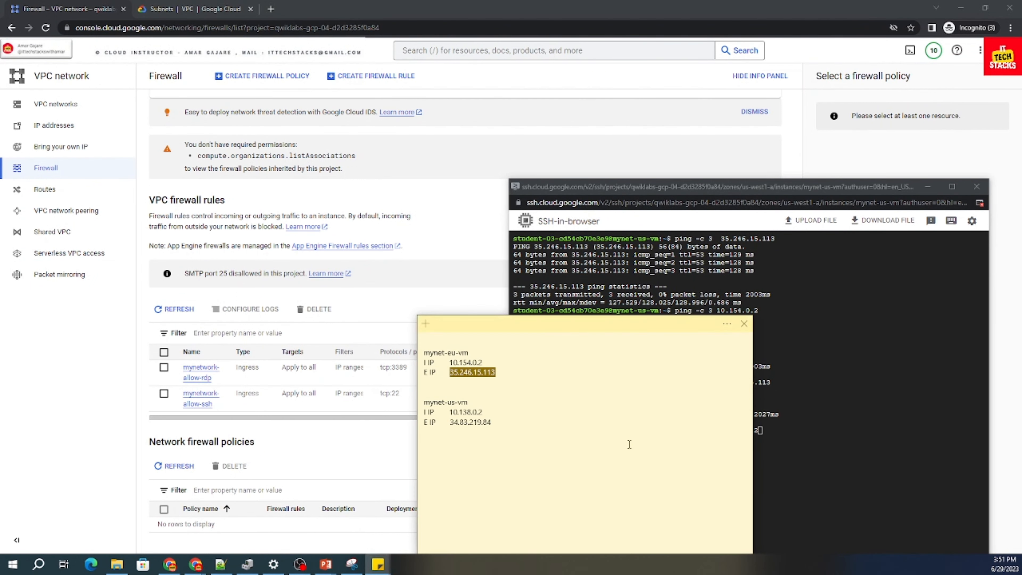
{"action": "left_click", "coordinate": [853, 421]}
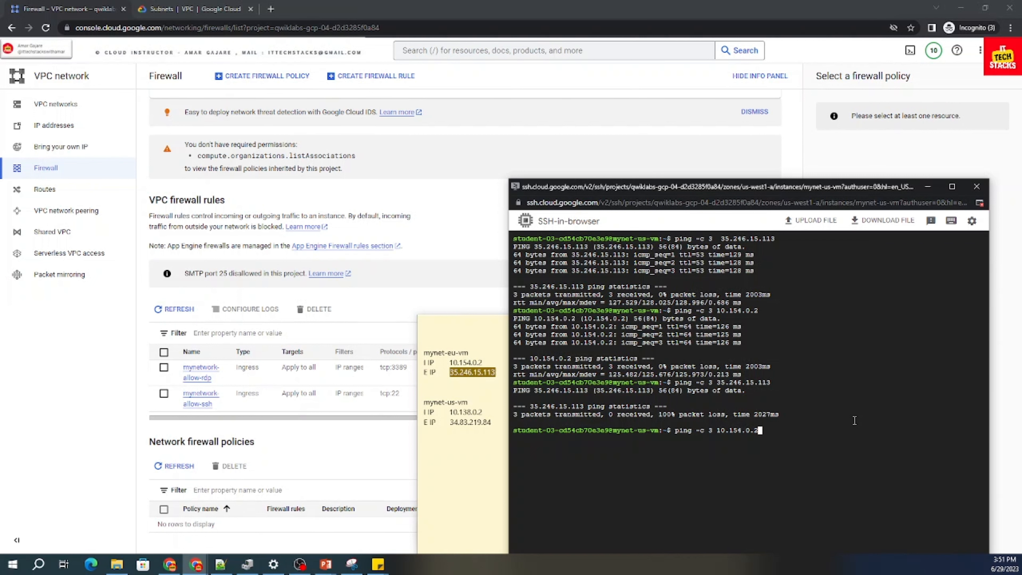
{"action": "key", "text": "Return"}
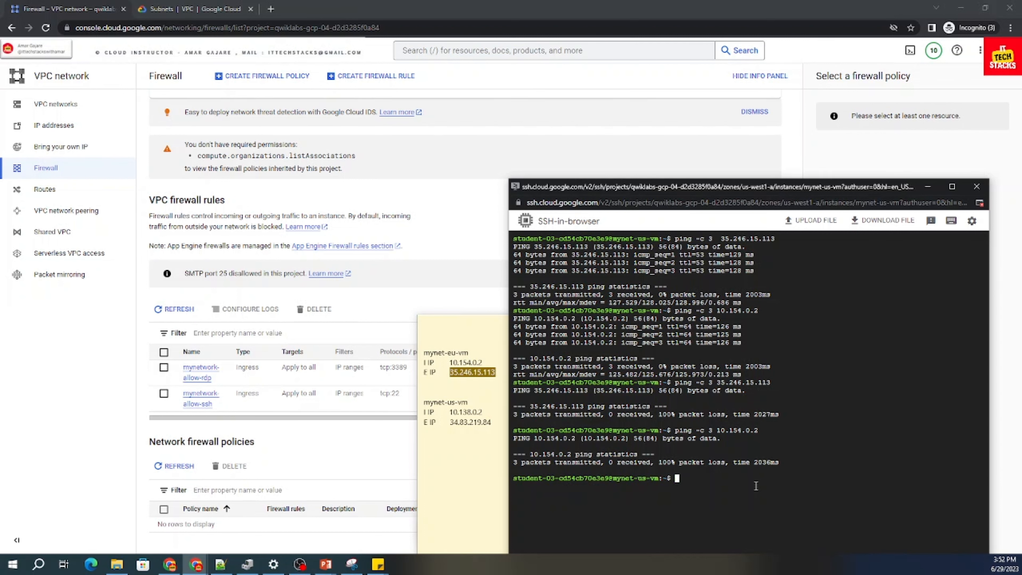
{"action": "type", "text": "exit"}
{"action": "key", "text": "Return"}
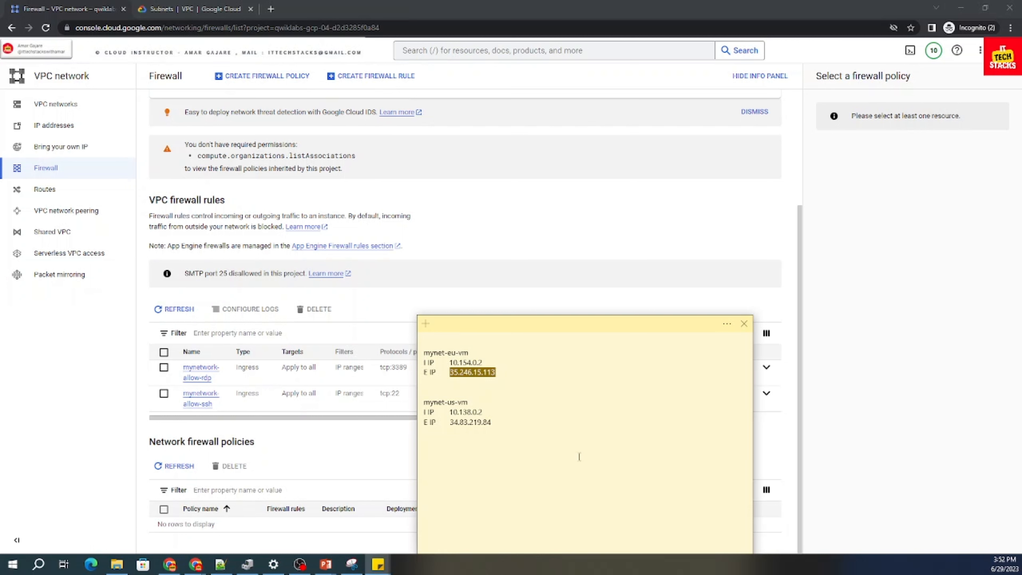
Move the sticky note off the rules list and delete the mynetwork-allow-rdp and mynetwork-allow-ssh firewall rules together.
{"action": "left_click_drag", "start_coordinate": [665, 328], "coordinate": [771, 555]}
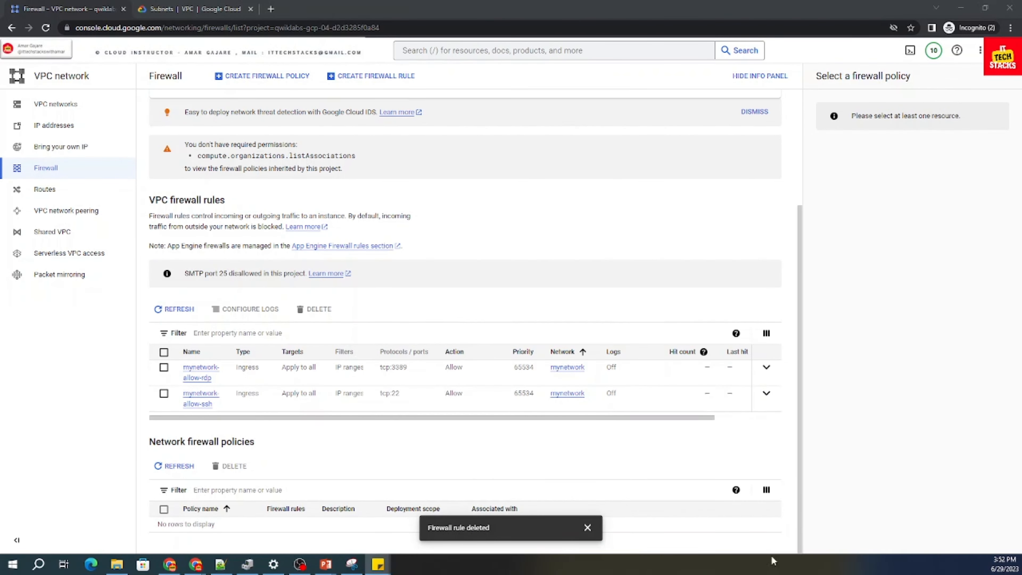
{"action": "left_click", "coordinate": [164, 353]}
{"action": "left_click", "coordinate": [316, 310]}
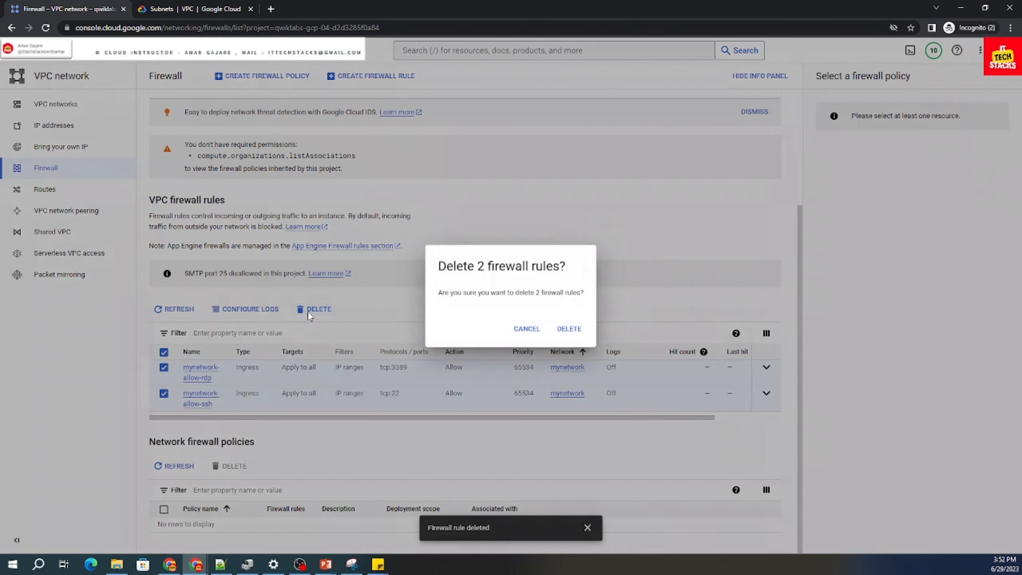
{"action": "left_click", "coordinate": [580, 330]}
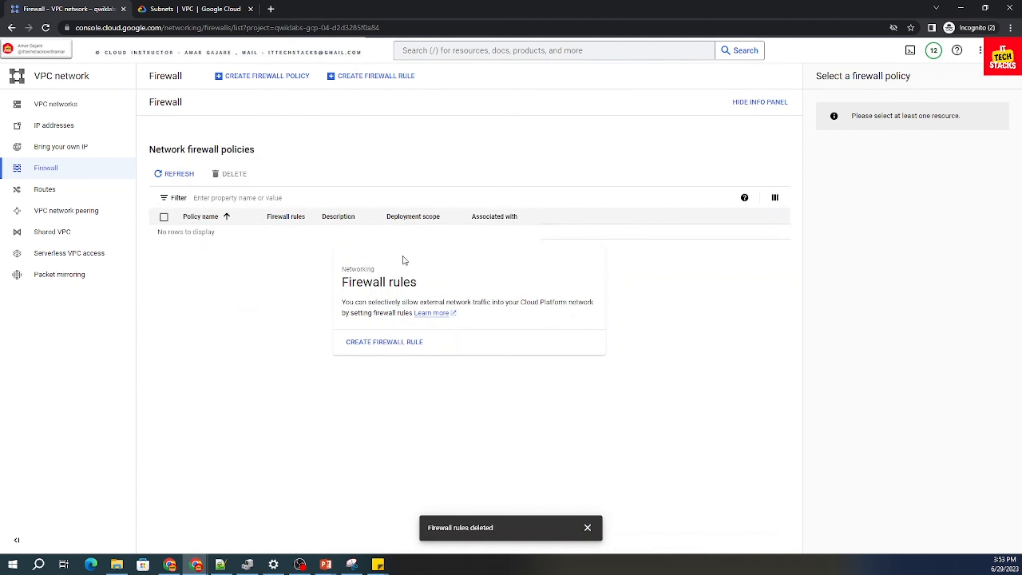
Go to Compute Engine's VM instances list and start an SSH-in-browser connection to mynet-us-vm, placing its window over the instances page.
{"action": "left_click", "coordinate": [17, 76]}
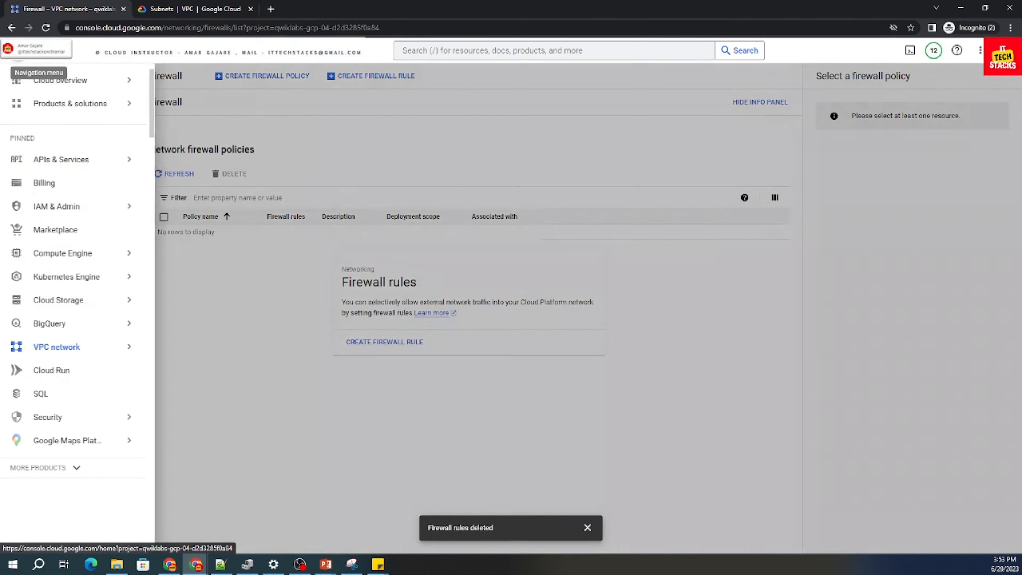
{"action": "mouse_move", "coordinate": [77, 256]}
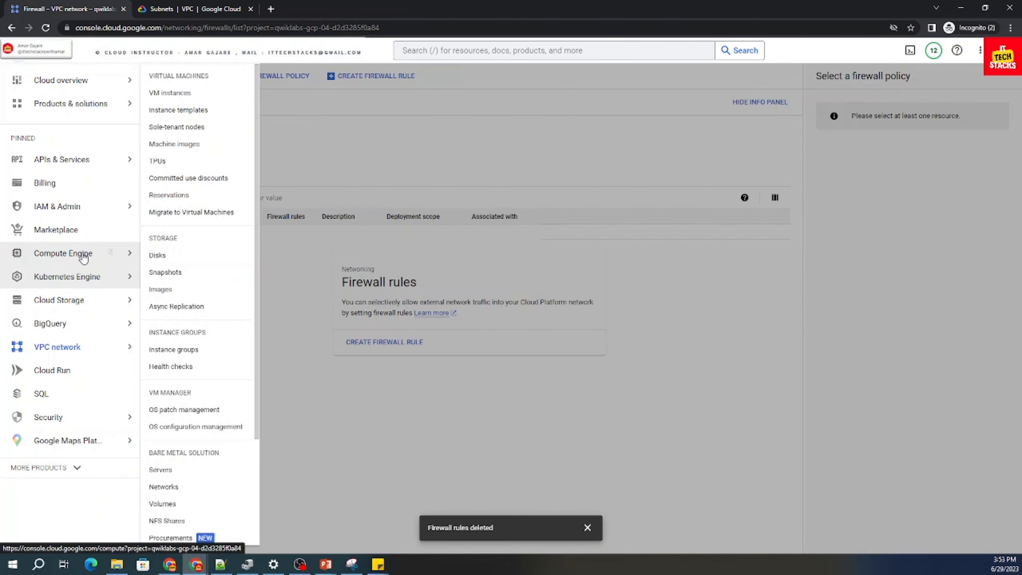
{"action": "left_click", "coordinate": [197, 95]}
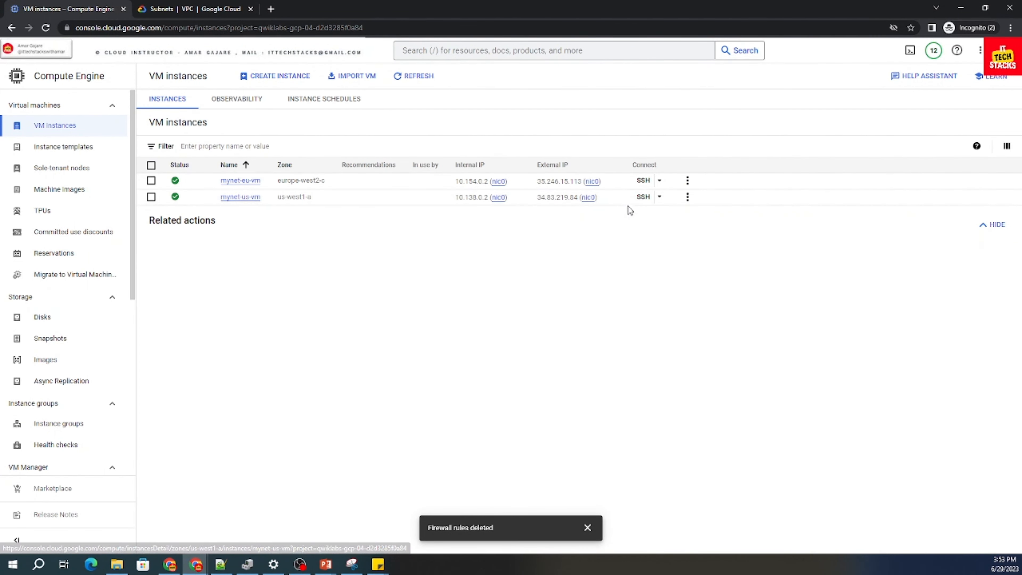
{"action": "left_click", "coordinate": [643, 197]}
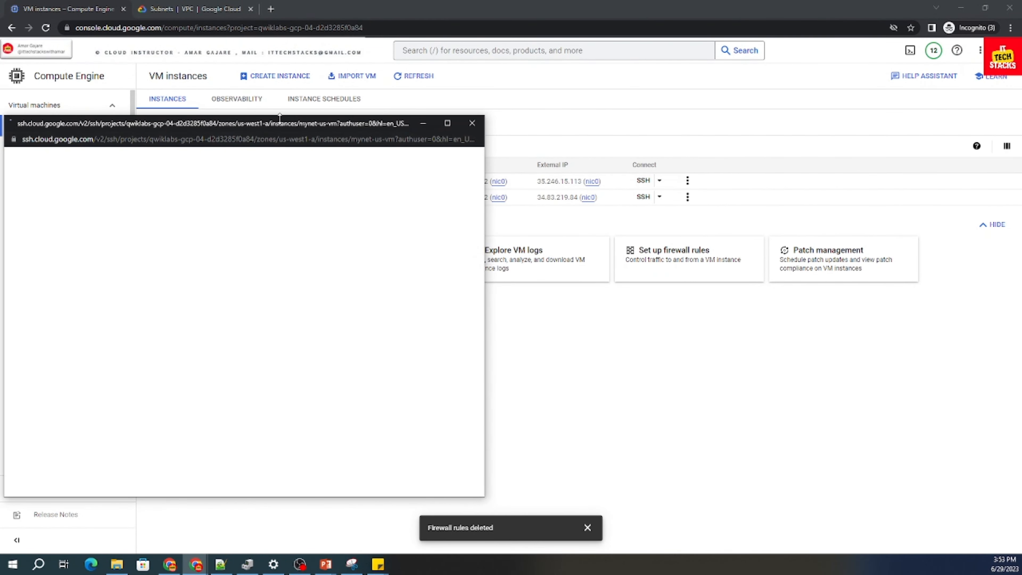
{"action": "left_click_drag", "start_coordinate": [275, 122], "coordinate": [505, 126]}
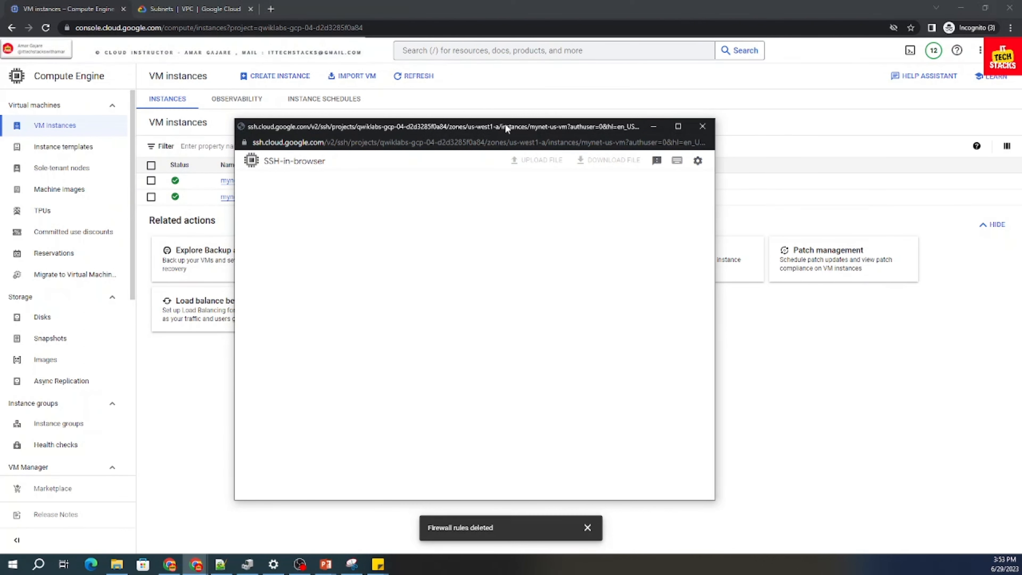